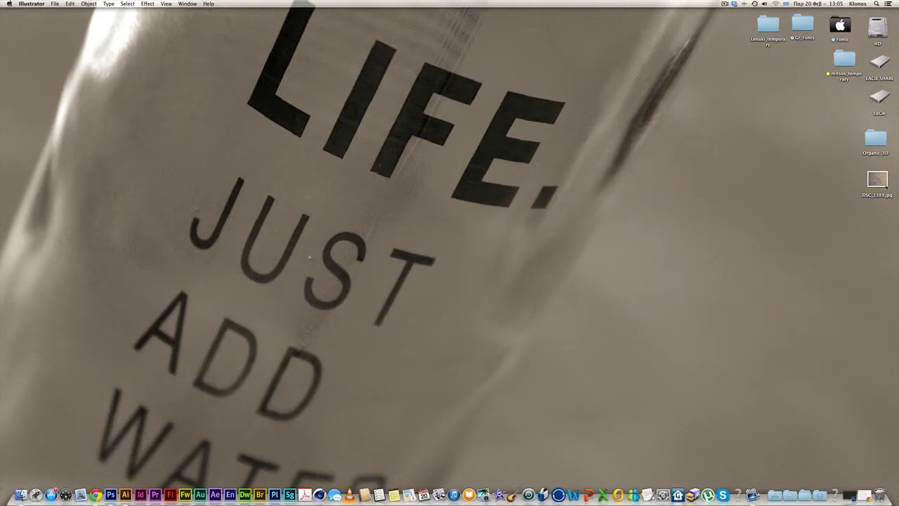
# Step: Open the desktop image DSC_1389.jpg in Illustrator and view the whole sketch with its artboard
pyautogui.click(884, 185)
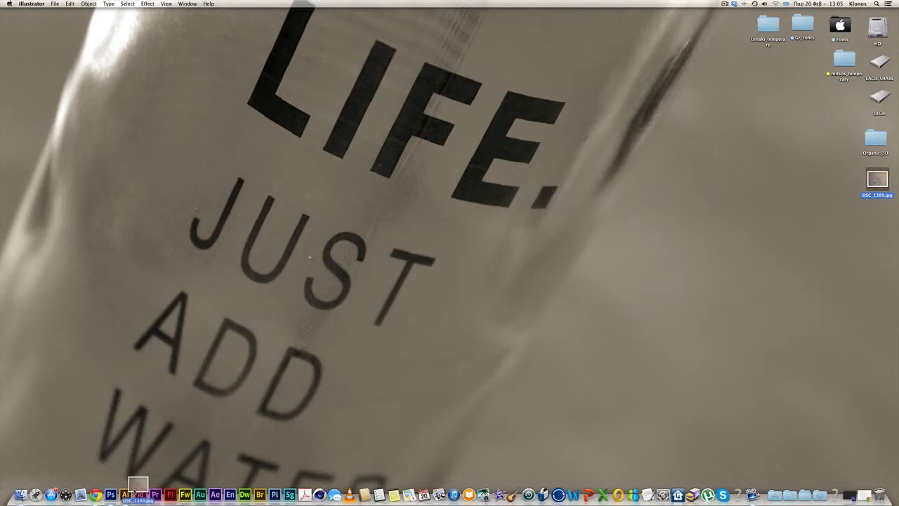
pyautogui.click(127, 495)
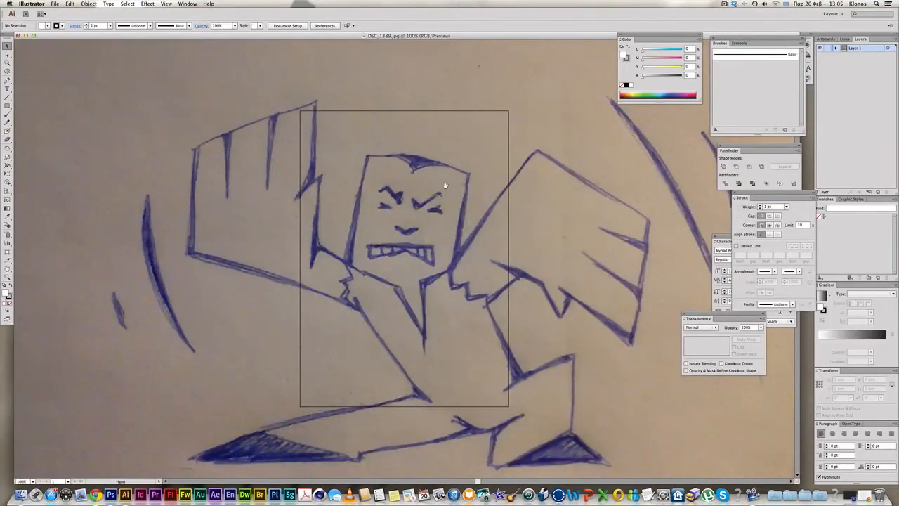
pyautogui.keyDown('alt'); pyautogui.keyDown('super'); pyautogui.click(445, 185); pyautogui.keyUp('super'); pyautogui.keyUp('alt')
pyautogui.keyDown('alt'); pyautogui.keyDown('super'); pyautogui.click(477, 209); pyautogui.keyUp('super'); pyautogui.keyUp('alt')
pyautogui.moveTo(474, 217); pyautogui.dragTo(517, 151)
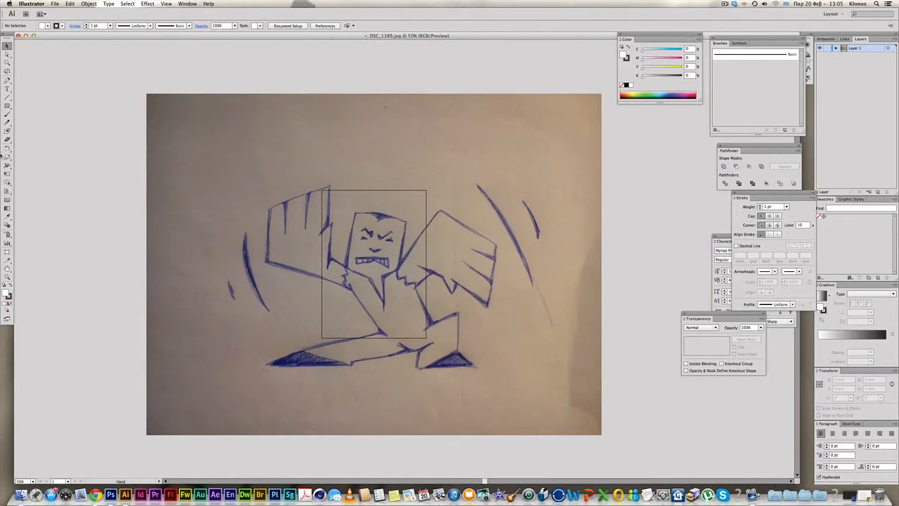
# Step: Scale the sketch photo down proportionally to about 513 × 385 mm and place it over the artboard
pyautogui.press('e')
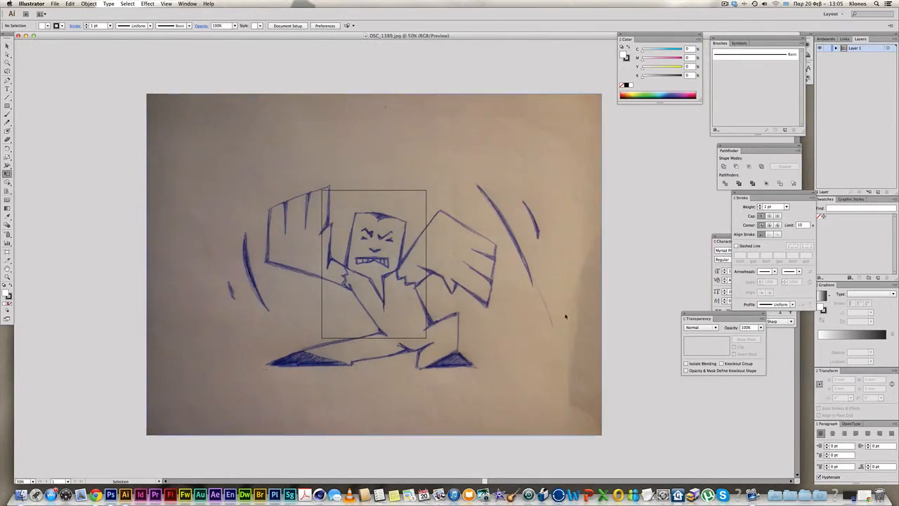
pyautogui.click(596, 325)
pyautogui.moveTo(596, 432)
pyautogui.mouseDown()
pyautogui.moveTo(397, 309)
pyautogui.moveTo(401, 285)
pyautogui.mouseUp()
pyautogui.moveTo(360, 257); pyautogui.dragTo(456, 320)
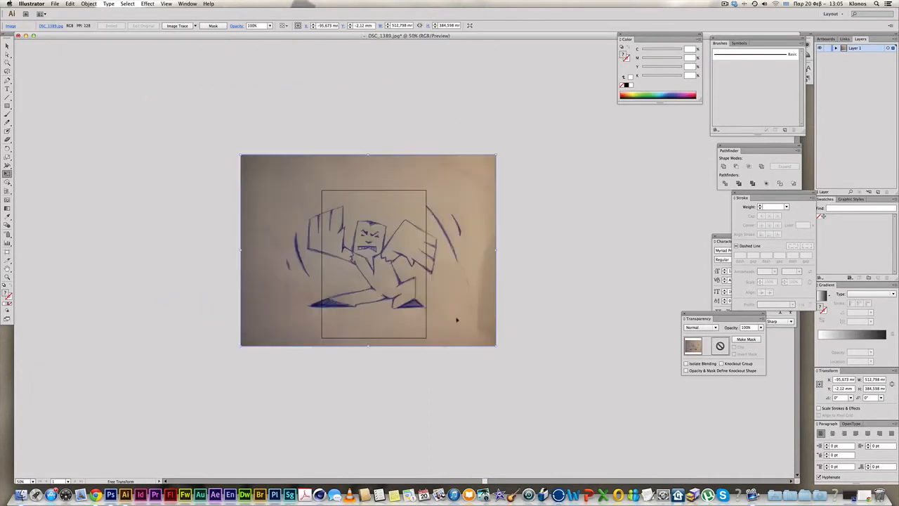
# Step: Widen the artboard on both sides to about 456 mm and extend its upper edge to frame the whole figure
pyautogui.click(7, 251)
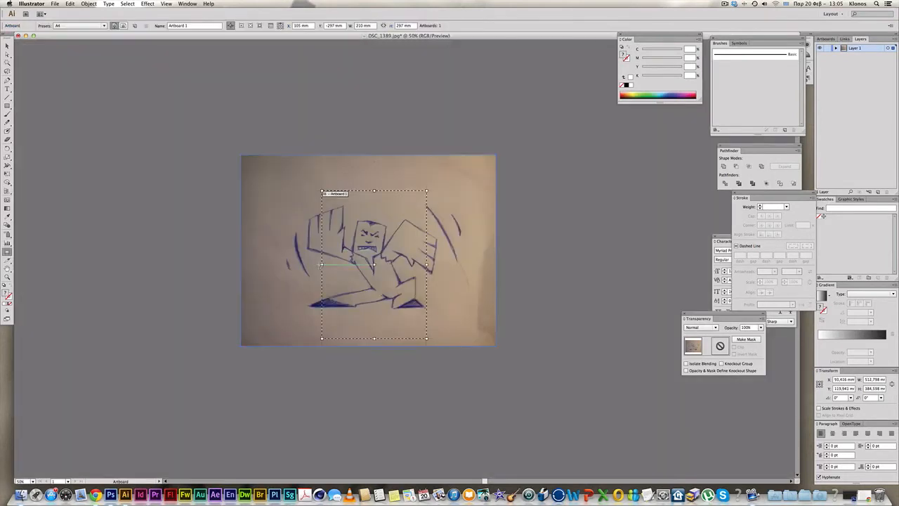
pyautogui.moveTo(321, 264); pyautogui.dragTo(266, 264)
pyautogui.moveTo(424, 260); pyautogui.dragTo(492, 264)
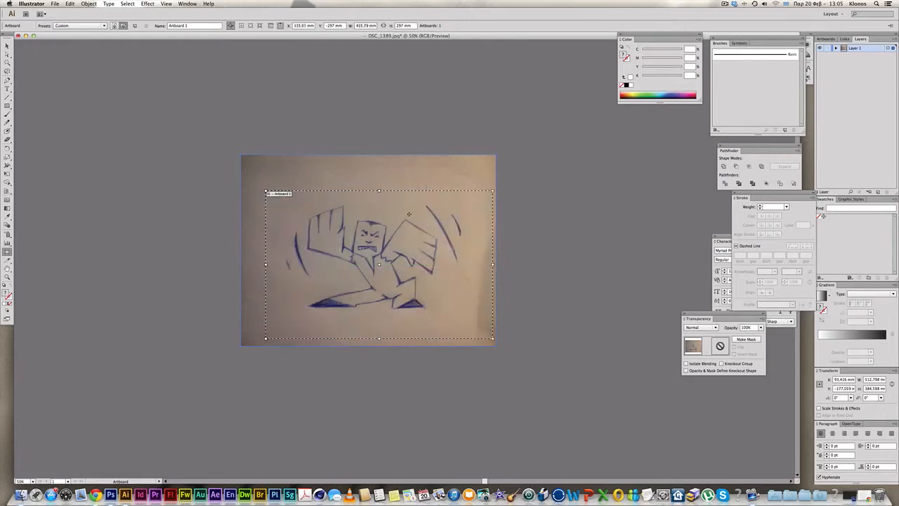
pyautogui.moveTo(378, 190); pyautogui.dragTo(372, 180)
pyautogui.click(6, 46)
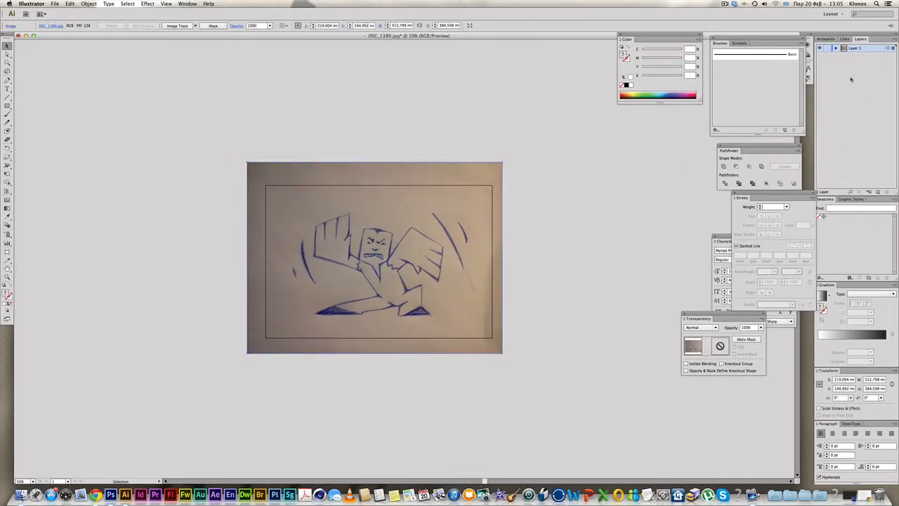
# Step: Lock the photo's layer and add a new layer above it named "lines"
pyautogui.click(828, 48)
pyautogui.click(878, 192)
pyautogui.doubleClick(854, 48)
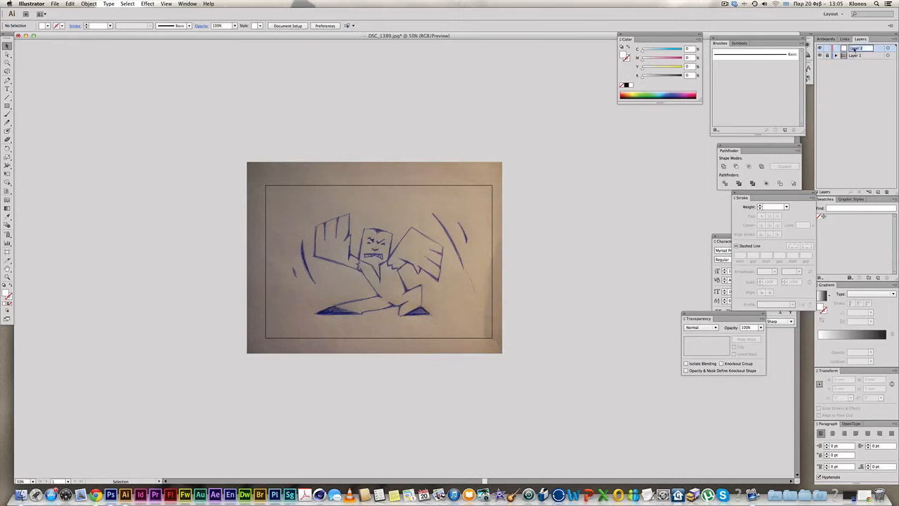
pyautogui.press('Return')
# Step: Trace the long curved motion line beside the fist on the right as a closed, tapered Pen path
pyautogui.press('p')
pyautogui.moveTo(243, 172); pyautogui.dragTo(522, 342)
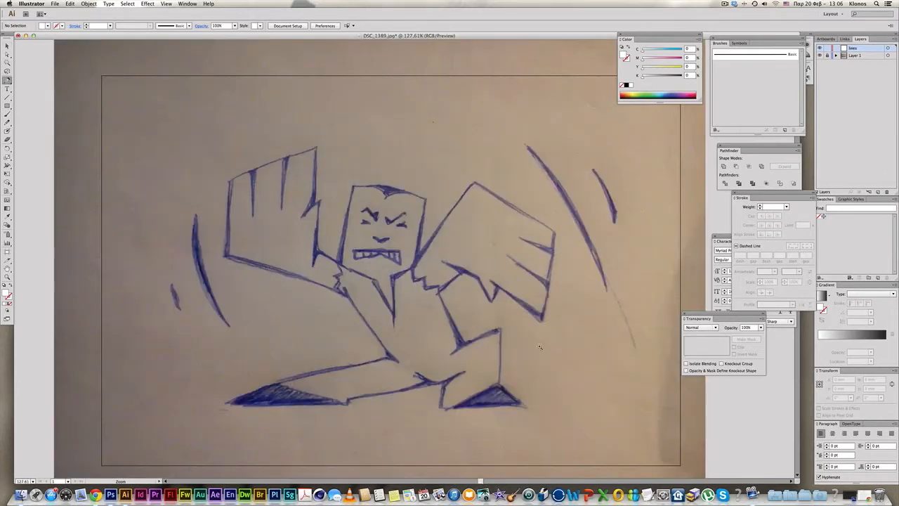
pyautogui.moveTo(446, 345); pyautogui.dragTo(438, 285)
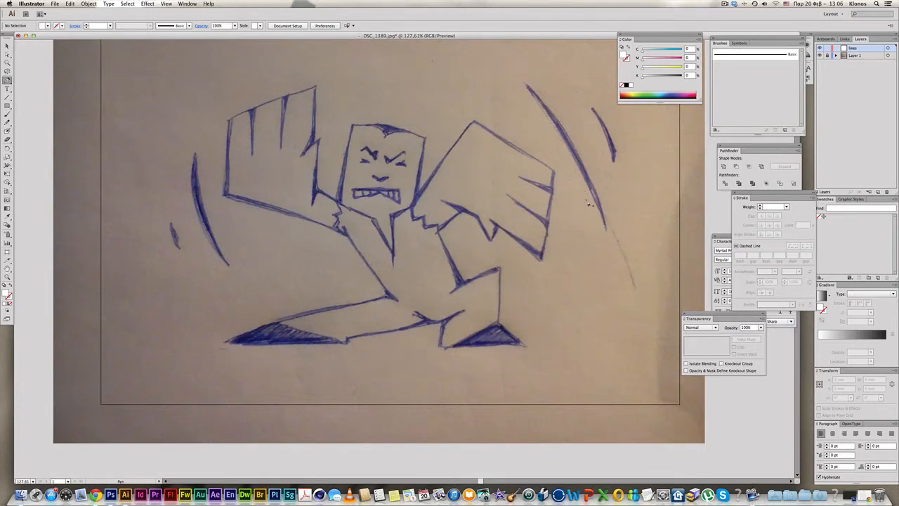
pyautogui.moveTo(459, 92); pyautogui.dragTo(426, 116)
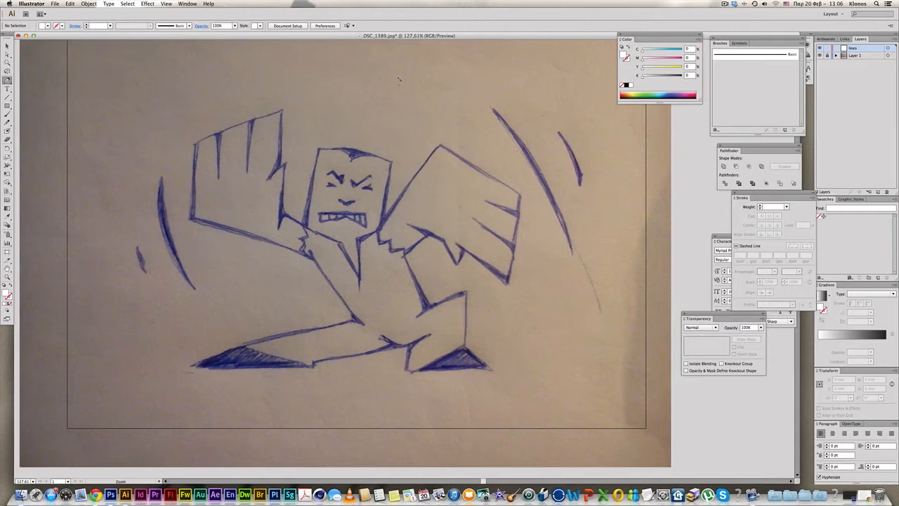
pyautogui.click(520, 191)
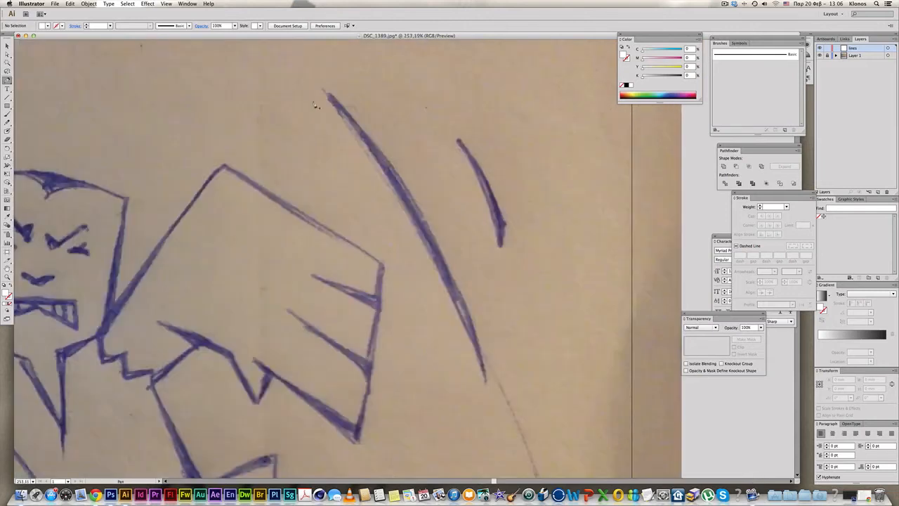
pyautogui.moveTo(329, 98)
pyautogui.mouseDown()
pyautogui.moveTo(429, 231)
pyautogui.moveTo(435, 264)
pyautogui.mouseUp()
pyautogui.click(486, 384)
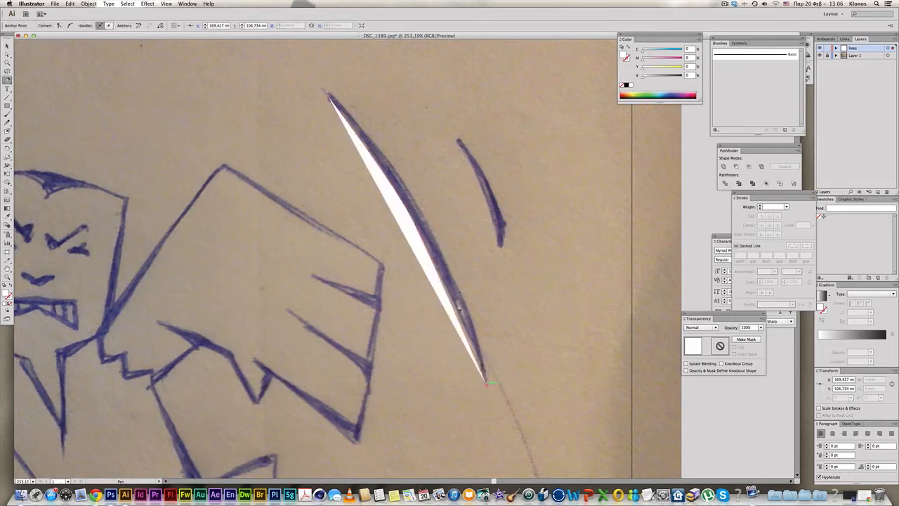
pyautogui.press('super+z')
pyautogui.moveTo(486, 389); pyautogui.dragTo(491, 422)
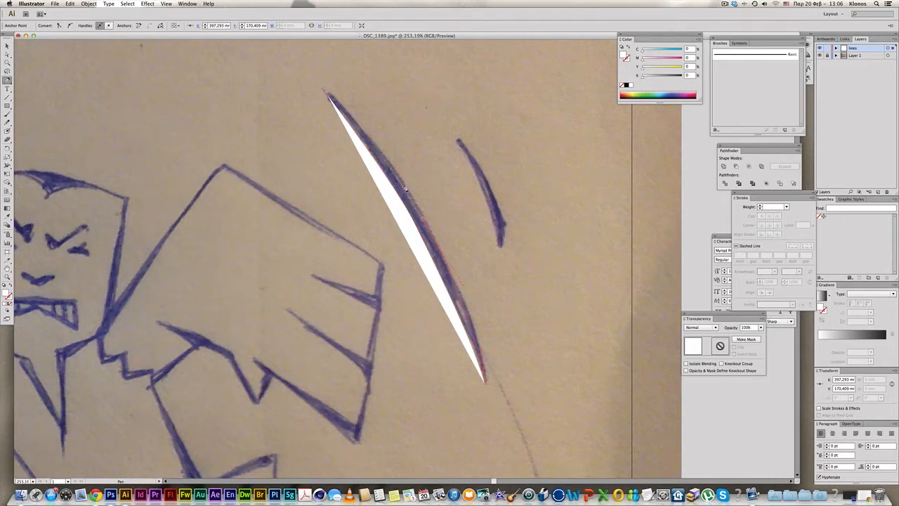
pyautogui.click(325, 95)
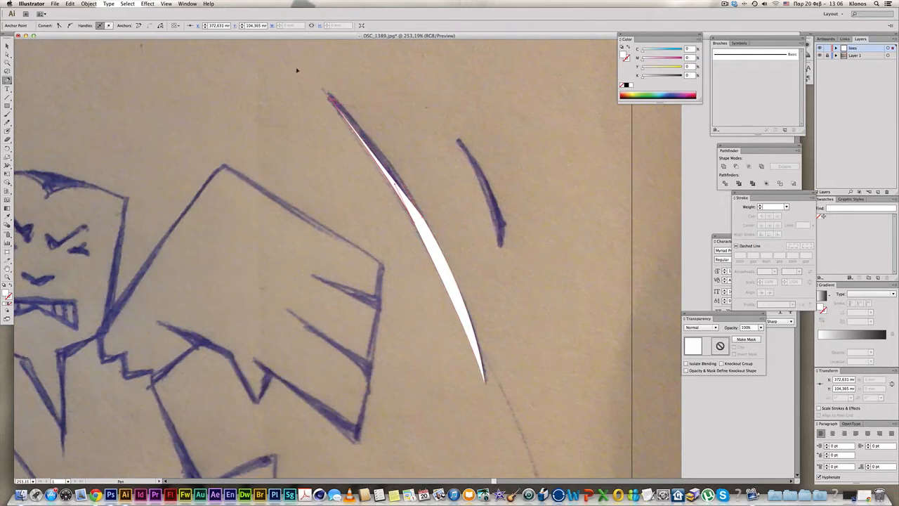
pyautogui.moveTo(297, 69); pyautogui.dragTo(297, 74)
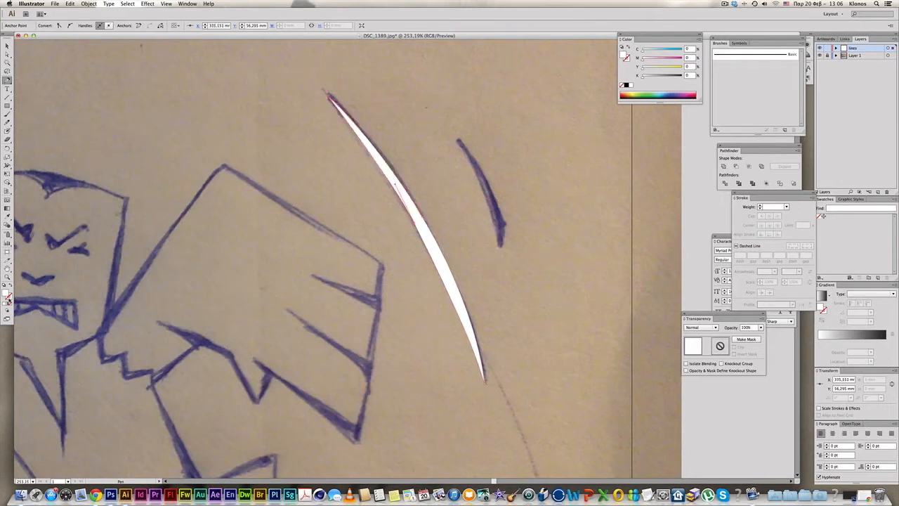
# Step: Give the traced motion line no fill and a yellow 1 pt stroke, and deselect it
pyautogui.press('/')
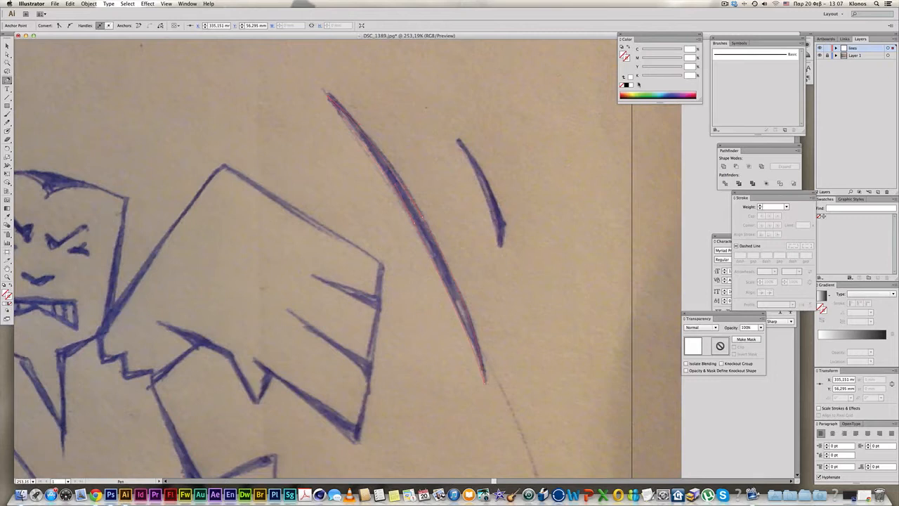
pyautogui.click(632, 93)
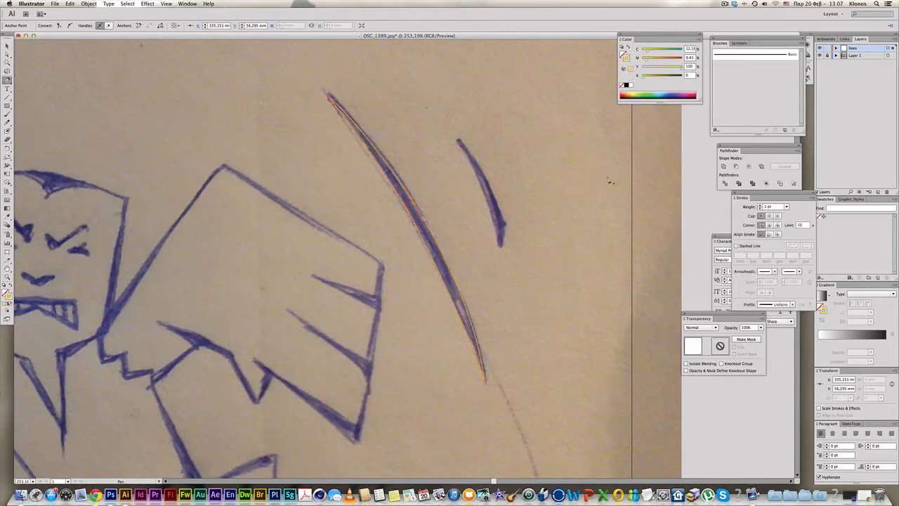
pyautogui.keyDown('super'); pyautogui.click(520, 170); pyautogui.keyUp('super')
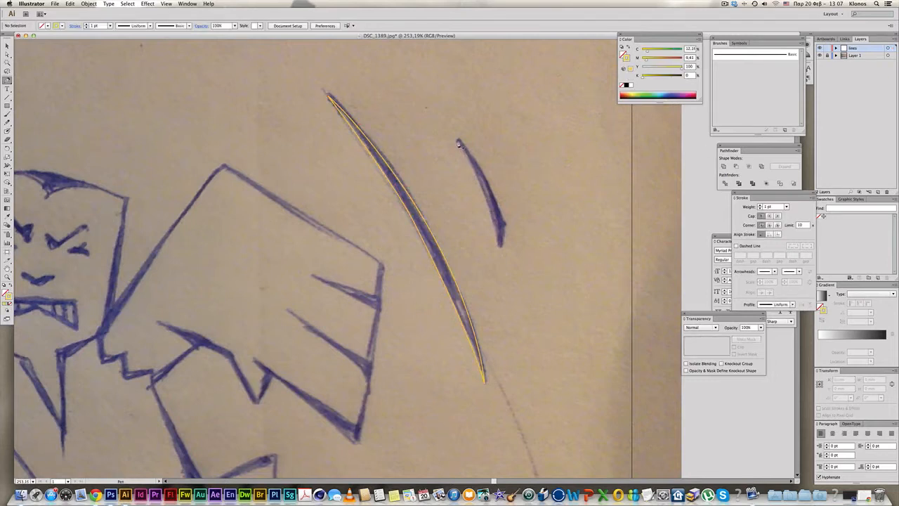
# Step: Trace the short outer motion line on the sketch's right side as a closed Pen path
pyautogui.click(500, 245)
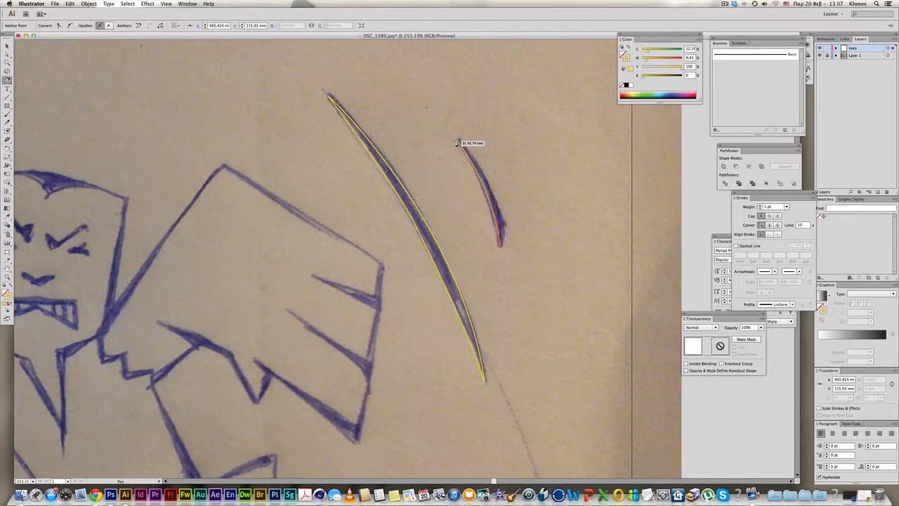
pyautogui.moveTo(457, 141); pyautogui.dragTo(439, 139)
pyautogui.keyDown('super'); pyautogui.click(464, 219); pyautogui.keyUp('super')
# Step: Outline the long curved motion line beside the raised open hand with a closed Pen path
pyautogui.moveTo(386, 219)
pyautogui.mouseDown()
pyautogui.moveTo(506, 185)
pyautogui.moveTo(504, 196)
pyautogui.mouseUp()
pyautogui.moveTo(435, 138); pyautogui.dragTo(512, 195)
pyautogui.moveTo(57, 231); pyautogui.dragTo(237, 231)
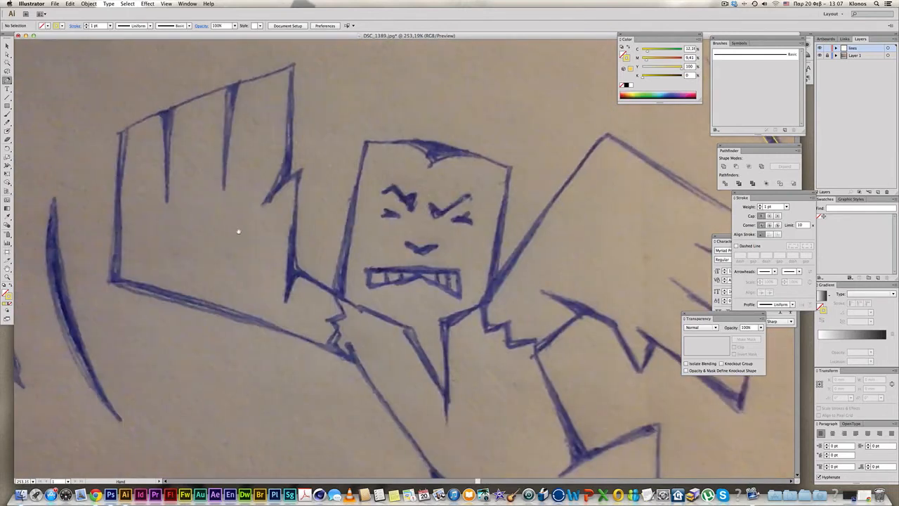
pyautogui.moveTo(106, 292); pyautogui.dragTo(300, 182)
pyautogui.moveTo(260, 151)
pyautogui.mouseDown()
pyautogui.moveTo(288, 311)
pyautogui.moveTo(275, 282)
pyautogui.mouseUp()
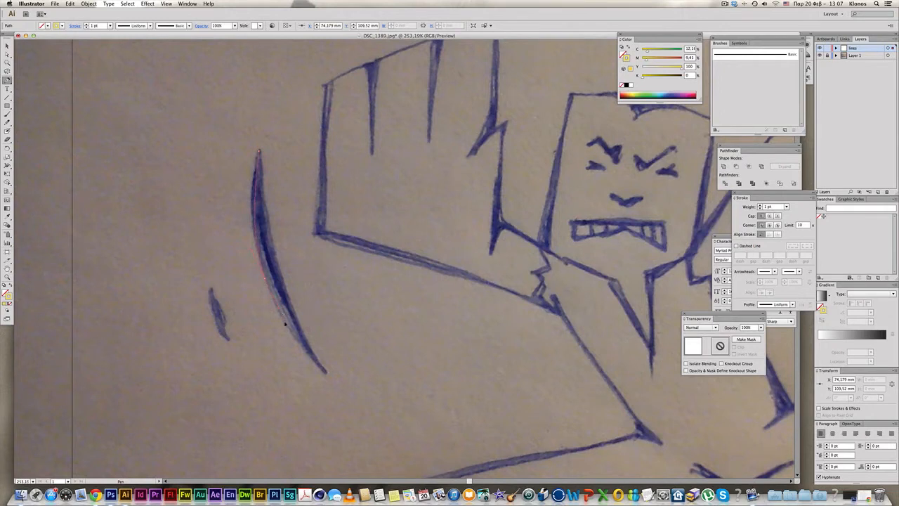
pyautogui.moveTo(288, 332); pyautogui.dragTo(289, 332)
pyautogui.click(326, 371)
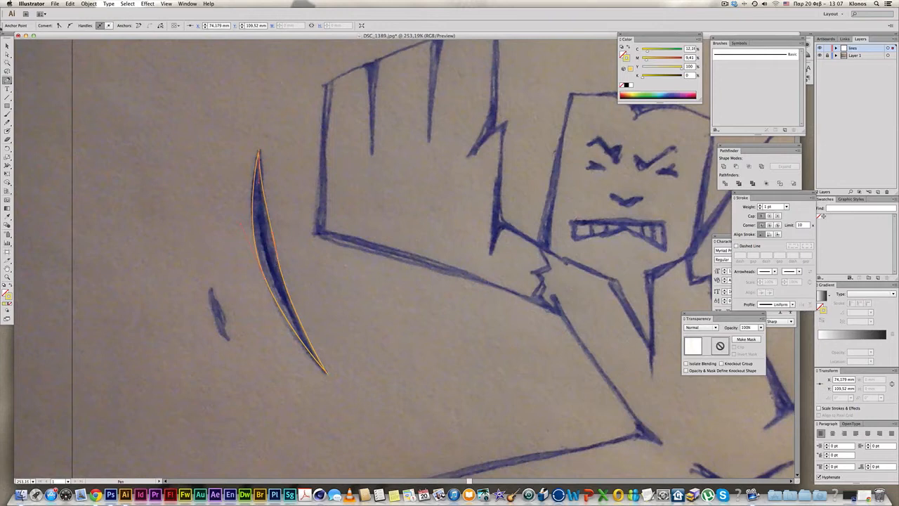
# Step: Adjust the inner curve of the long motion line beside the open hand to follow the sketch, then deselect it
pyautogui.press('a')
pyautogui.moveTo(281, 260); pyautogui.dragTo(268, 234)
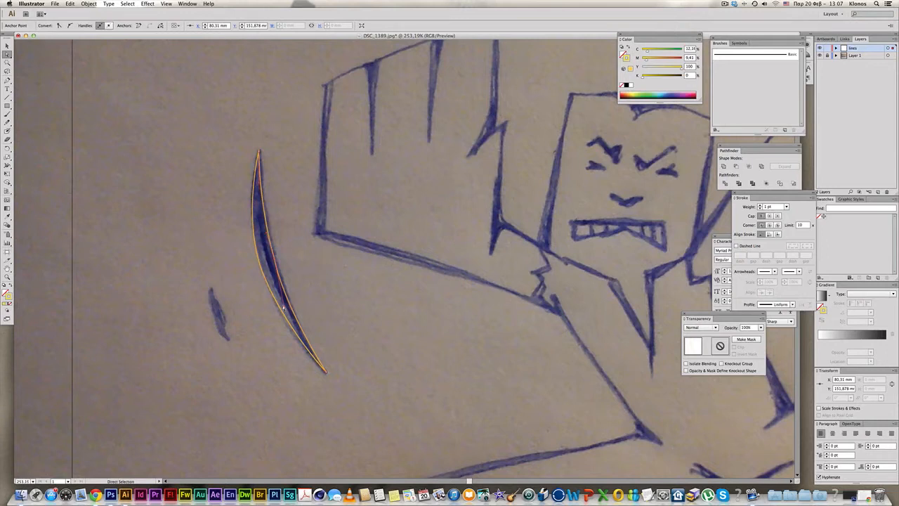
pyautogui.click(288, 308)
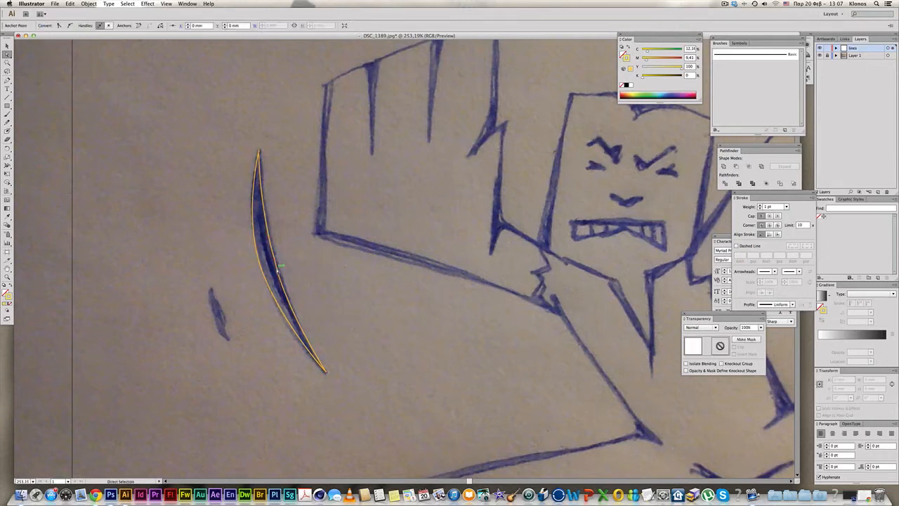
pyautogui.moveTo(285, 308); pyautogui.dragTo(288, 307)
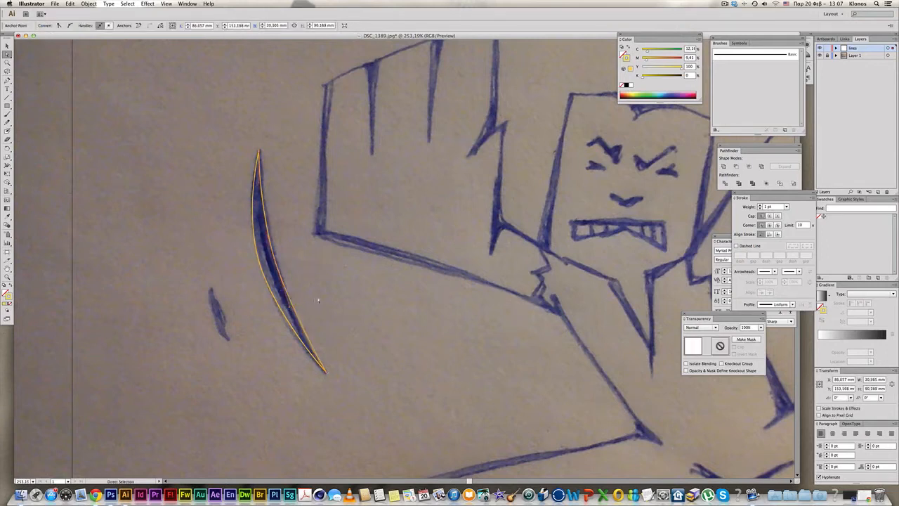
pyautogui.click(164, 184)
# Step: Trace the small motion mark at the sketch's far left as a closed Pen path
pyautogui.click(8, 80)
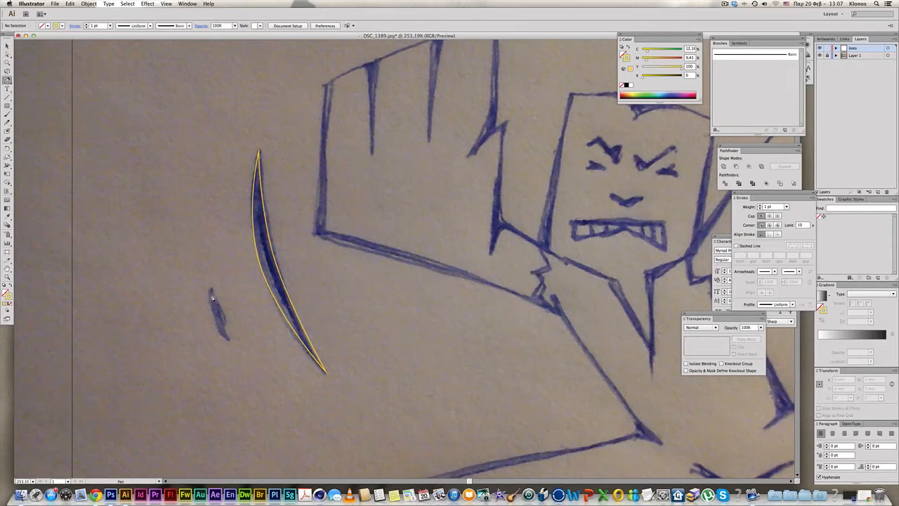
pyautogui.click(211, 290)
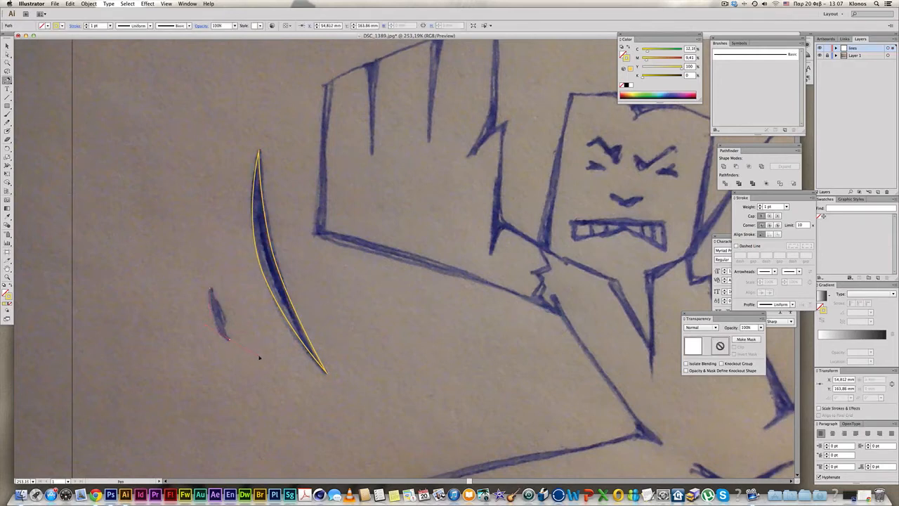
pyautogui.click(228, 338)
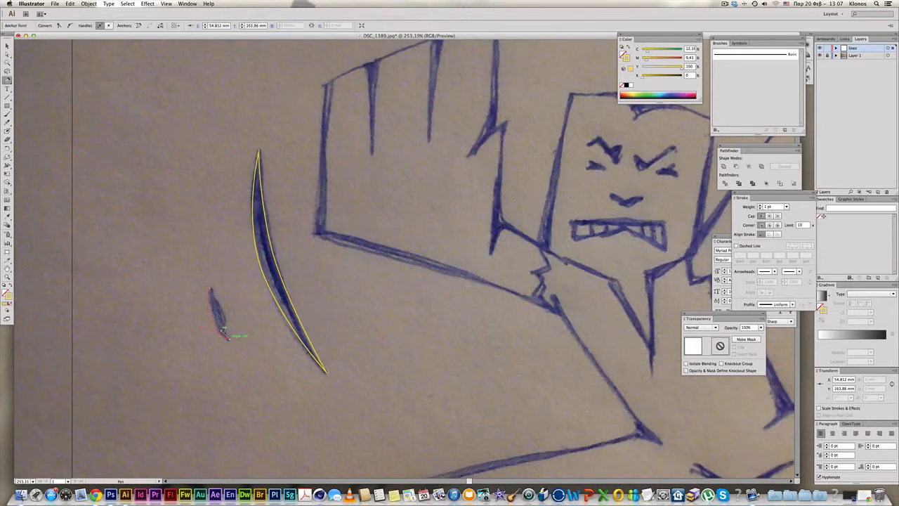
pyautogui.click(211, 291)
pyautogui.keyDown('super'); pyautogui.click(208, 272); pyautogui.keyUp('super')
# Step: Start the figure's outline with the Pen tool, tracing the open hand from its highest fingertip around the outer edge to the wrist
pyautogui.moveTo(354, 189); pyautogui.dragTo(341, 240)
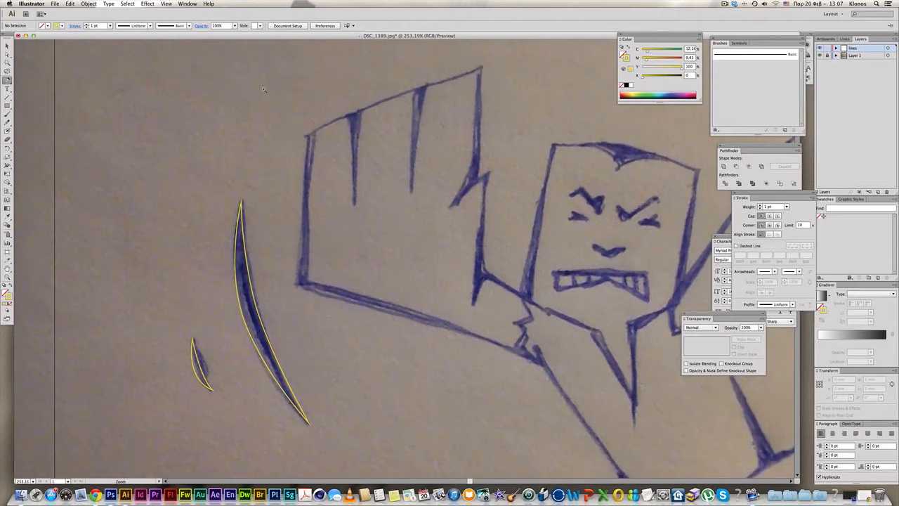
pyautogui.moveTo(640, 327); pyautogui.dragTo(261, 87)
pyautogui.moveTo(409, 161); pyautogui.dragTo(465, 260)
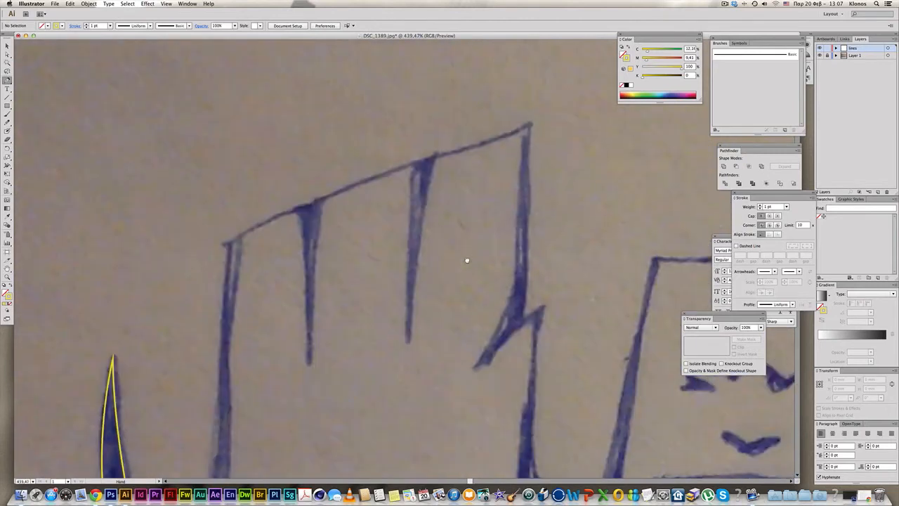
pyautogui.click(530, 125)
pyautogui.click(226, 239)
pyautogui.moveTo(249, 149)
pyautogui.mouseDown()
pyautogui.moveTo(249, 105)
pyautogui.moveTo(259, 157)
pyautogui.mouseUp()
pyautogui.click(224, 375)
pyautogui.moveTo(238, 249); pyautogui.dragTo(149, 57)
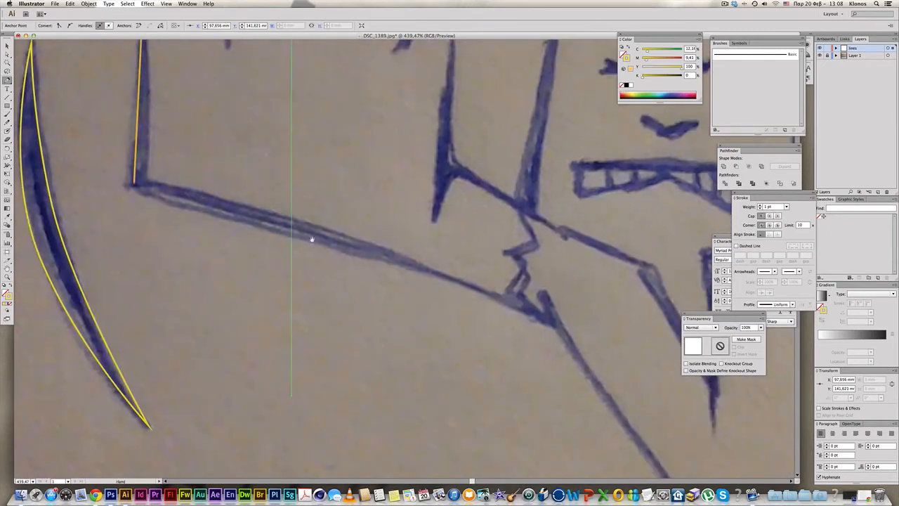
pyautogui.click(554, 327)
# Step: Continue the figure's Pen outline from the armpit down the torso's side and around the curved hip onto the extended leg
pyautogui.moveTo(582, 375); pyautogui.dragTo(358, 89)
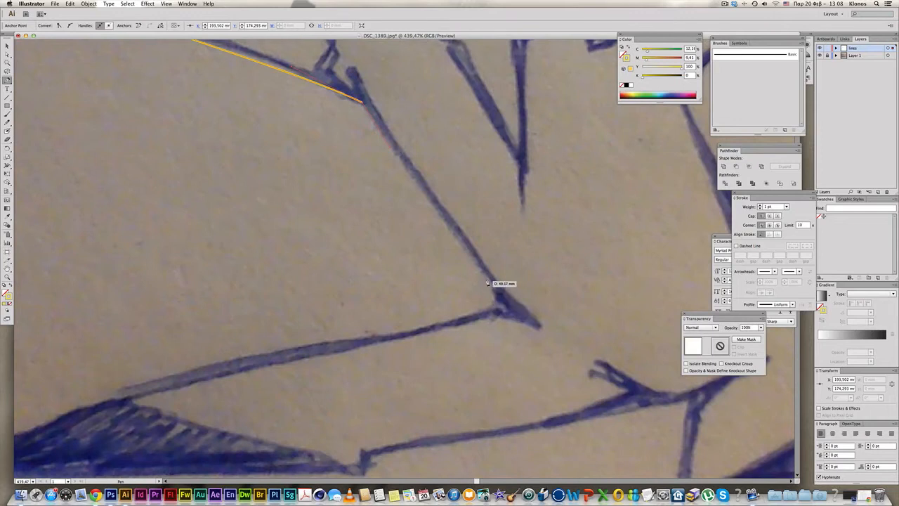
pyautogui.click(491, 282)
pyautogui.moveTo(493, 309); pyautogui.dragTo(490, 312)
pyautogui.click(464, 317)
# Step: Extend the outline along the upper edge of the outstretched leg and around its long pointed foot to the heel notch
pyautogui.moveTo(349, 338); pyautogui.dragTo(491, 265)
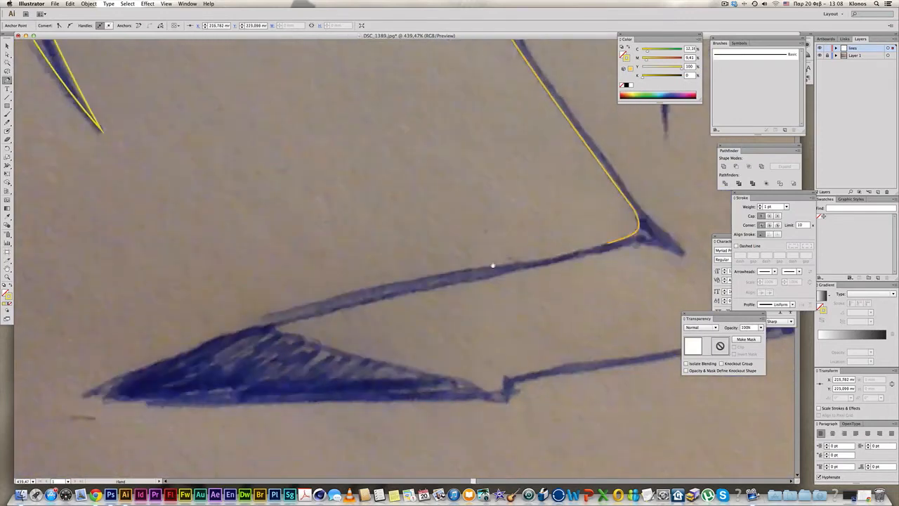
pyautogui.click(220, 341)
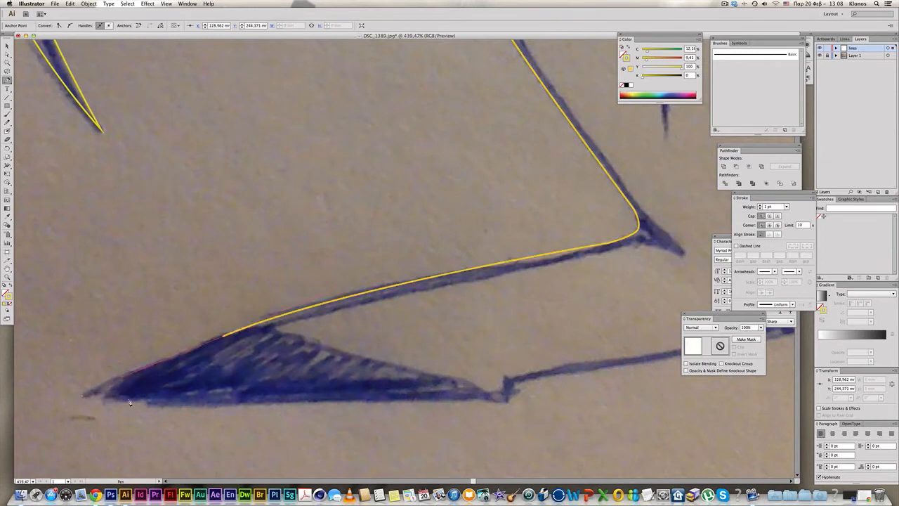
pyautogui.click(514, 401)
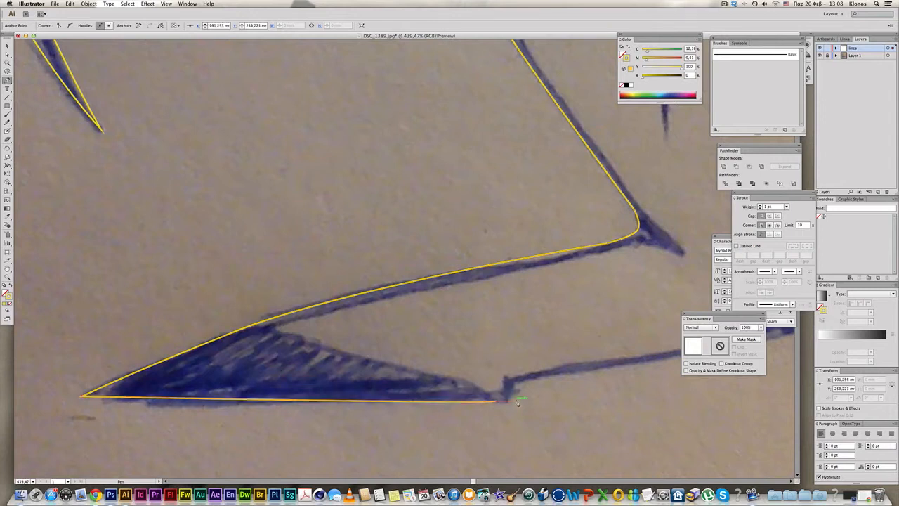
pyautogui.click(513, 386)
# Step: Carry the outline along the outstretched leg's underside to the crotch, down the bent leg, and around its triangular foot to the ankle
pyautogui.moveTo(638, 363); pyautogui.dragTo(378, 378)
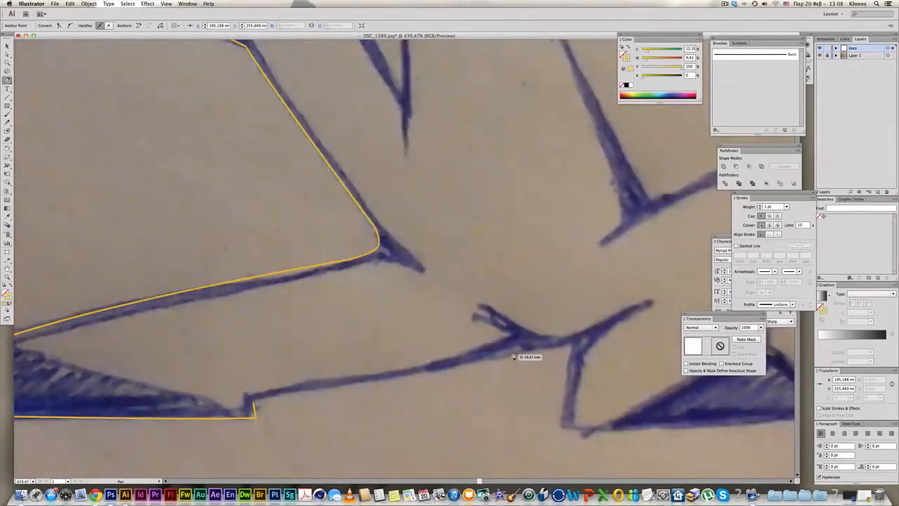
pyautogui.click(575, 342)
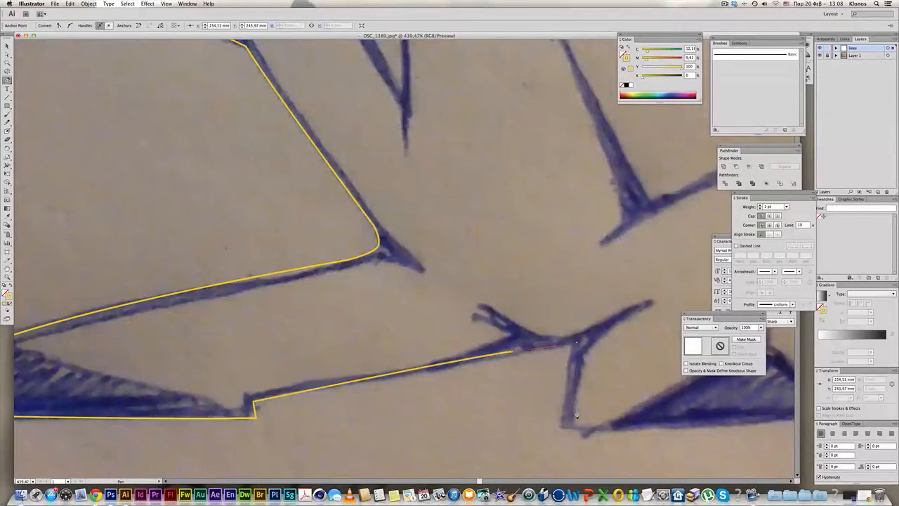
pyautogui.click(560, 427)
pyautogui.moveTo(610, 421); pyautogui.dragTo(348, 399)
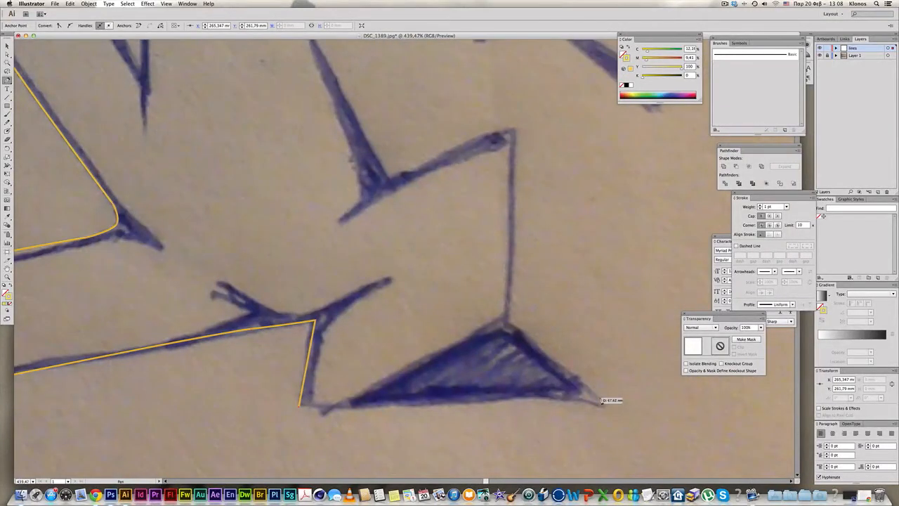
pyautogui.click(600, 403)
pyautogui.click(600, 403)
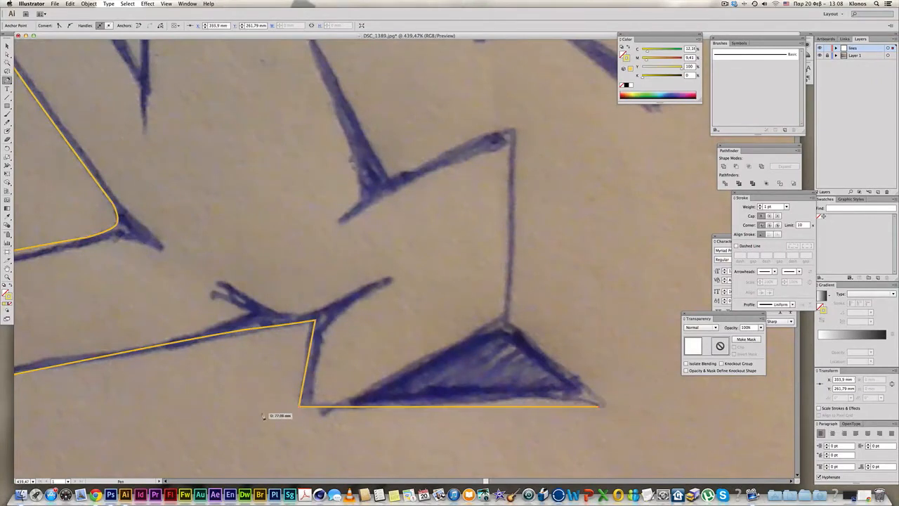
pyautogui.click(507, 320)
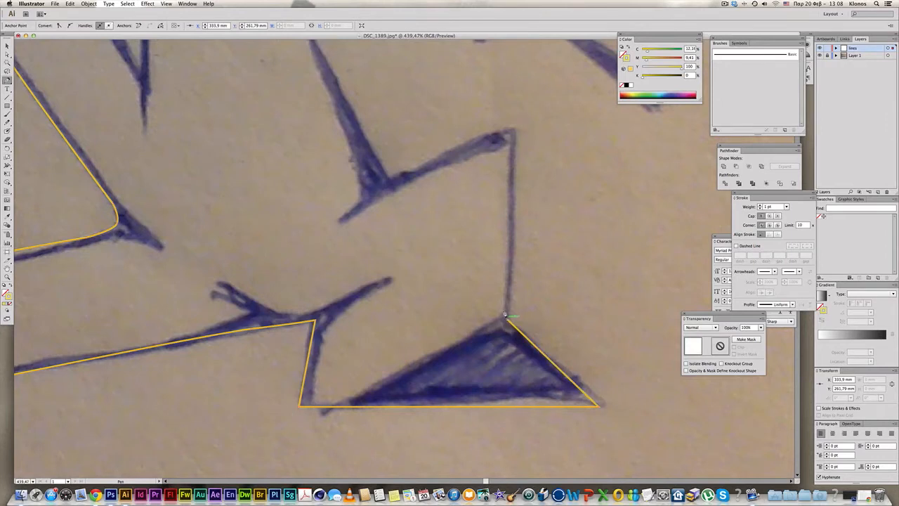
# Step: Continue the outline up the bent leg's shin, across its thigh to the waist, and up the torso's side to the armpit
pyautogui.scroll(3, 507, 326)
pyautogui.click(522, 182)
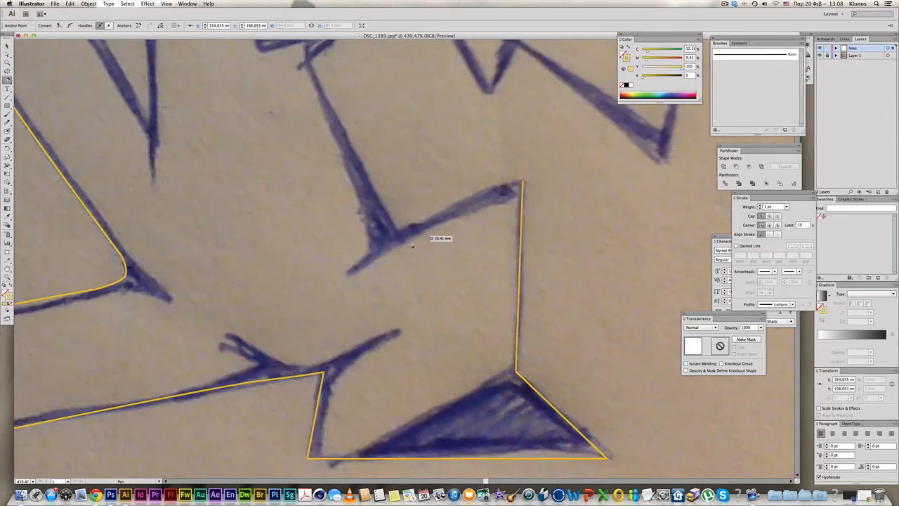
pyautogui.click(394, 233)
pyautogui.scroll(5, 366, 179)
pyautogui.click(321, 161)
# Step: Trace the underside of the second arm and the pointed thumb notch, continuing to the lowest corner of its hand
pyautogui.click(399, 92)
pyautogui.click(446, 106)
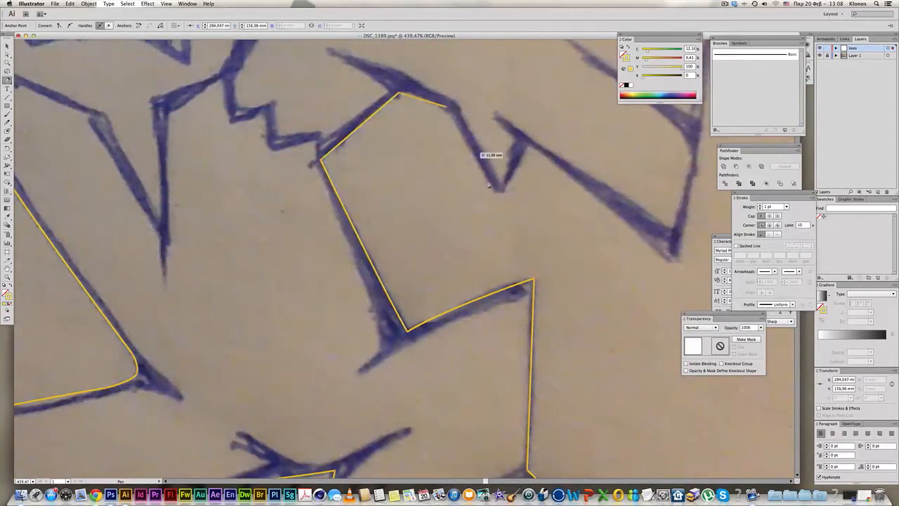
pyautogui.click(499, 190)
pyautogui.click(526, 144)
pyautogui.hscroll(8, 476, 224)
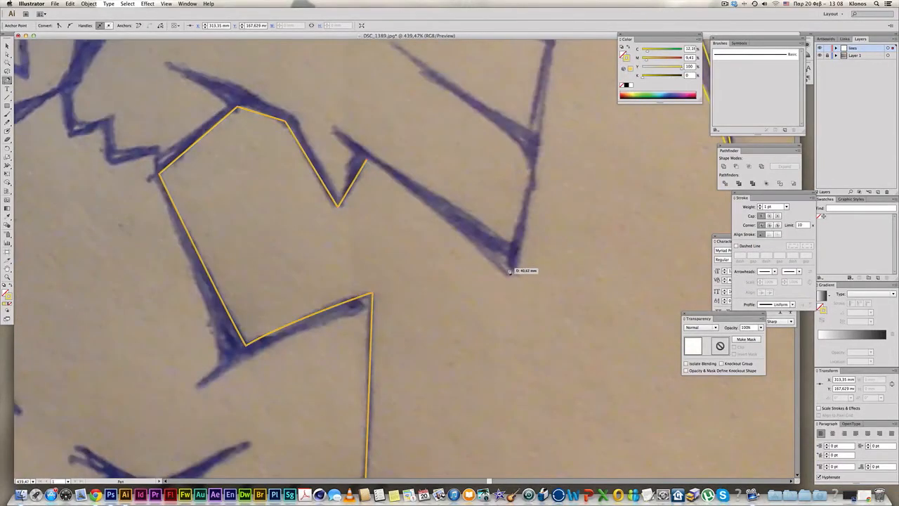
pyautogui.click(509, 271)
# Step: Extend the outline up the second hand's finger edge, over its upper corner, and down the arm to the neck
pyautogui.scroll(5, 509, 271)
pyautogui.click(555, 112)
pyautogui.press('super+z')
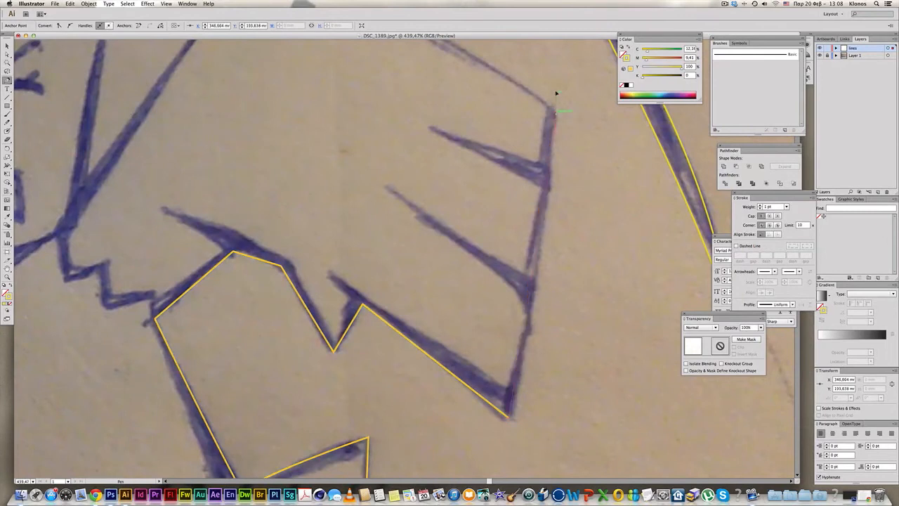
pyautogui.scroll(5, 492, 95)
pyautogui.click(406, 102)
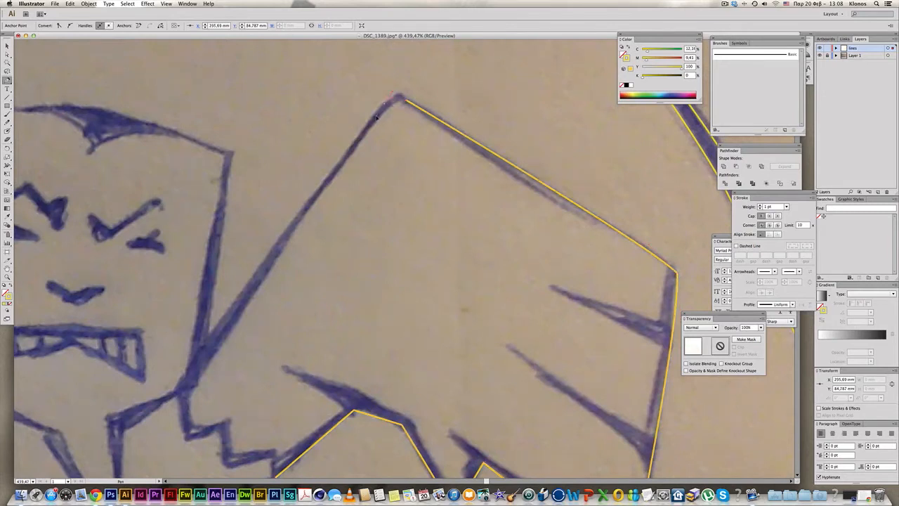
pyautogui.scroll(-3, 431, 98)
pyautogui.hscroll(-4, 431, 99)
pyautogui.click(351, 263)
# Step: Trace the head's outline up one side, over the curved top, and down the other side to the shoulder
pyautogui.scroll(3, 370, 250)
pyautogui.hscroll(-1, 371, 251)
pyautogui.click(414, 168)
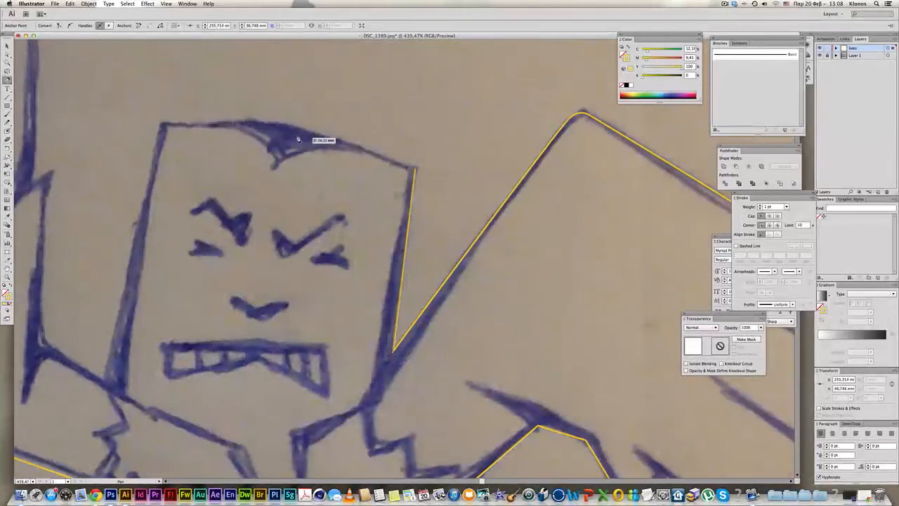
pyautogui.click(259, 120)
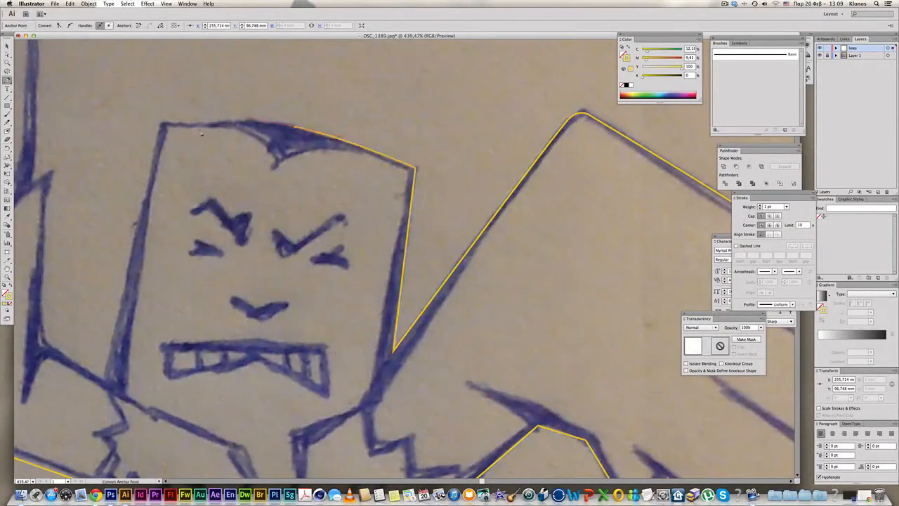
pyautogui.click(162, 124)
pyautogui.hscroll(-1, 261, 138)
pyautogui.hscroll(-10, 261, 138)
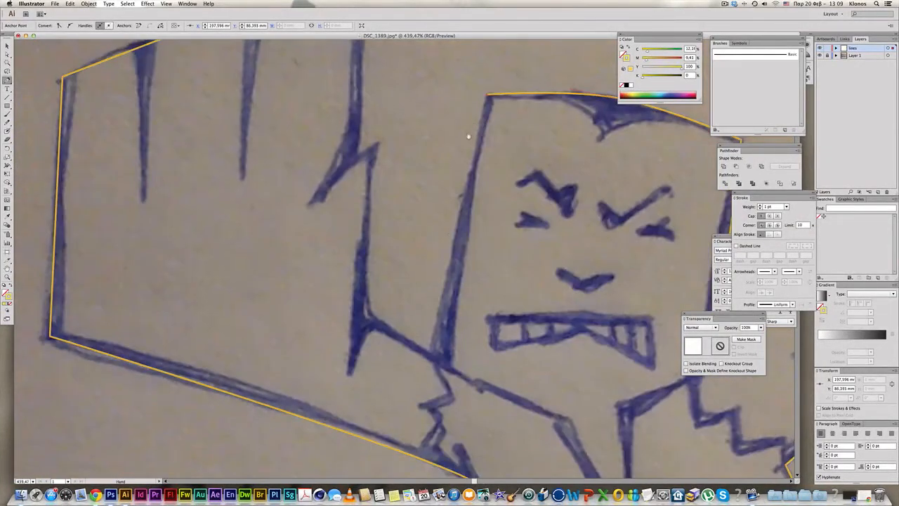
pyautogui.click(431, 351)
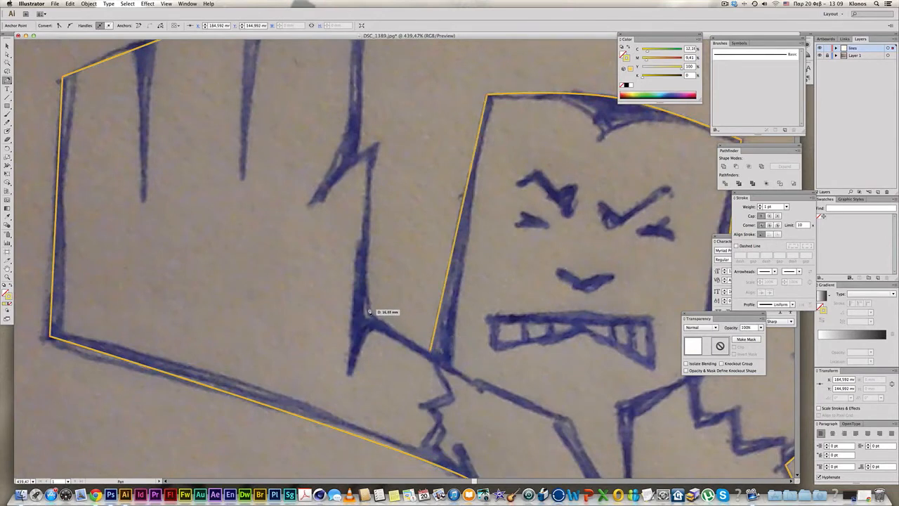
# Step: Trace the shoulder, the open hand's thumb-side edge and thumb notch, and close the figure outline at the highest fingertip
pyautogui.click(375, 319)
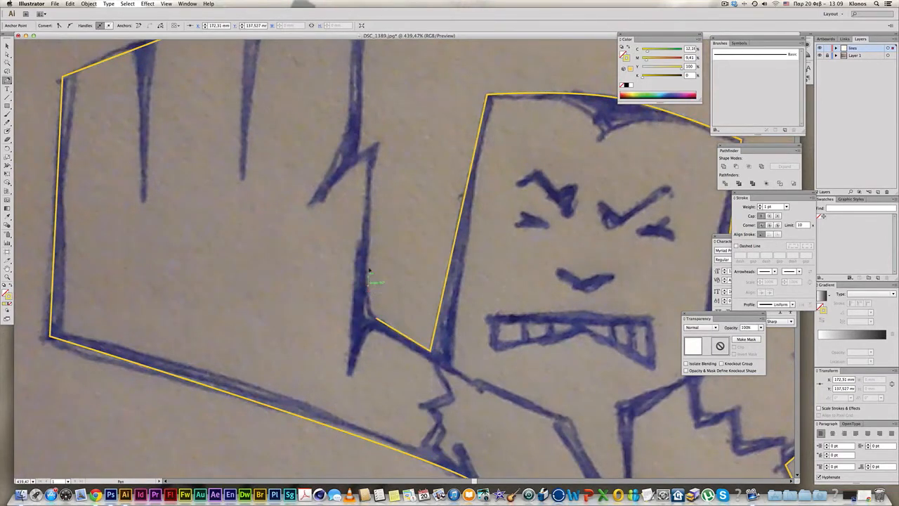
pyautogui.click(377, 197)
pyautogui.click(357, 208)
pyautogui.press('space')
pyautogui.moveTo(371, 263); pyautogui.dragTo(382, 408)
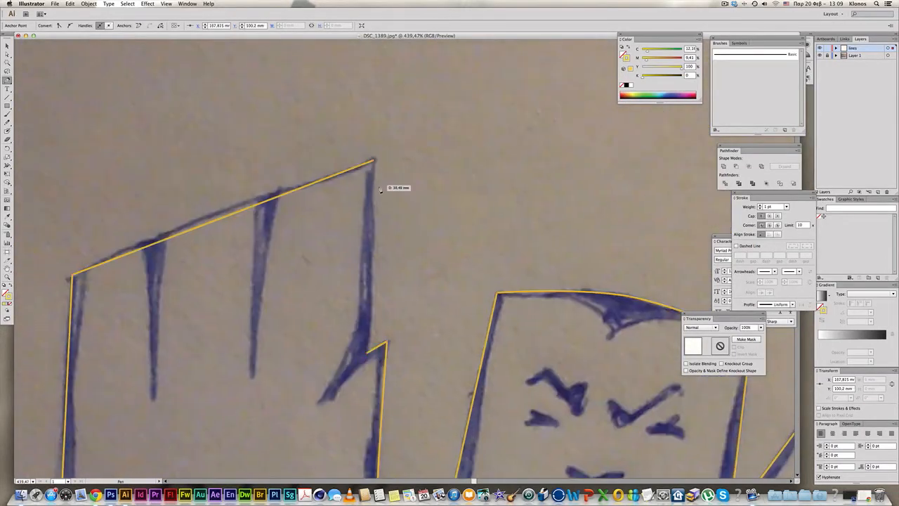
pyautogui.click(372, 162)
# Step: Start a new Pen path inside the open hand, tracing the inner edge of the palm and the forearm's lower line to the cuff
pyautogui.press('super+1')
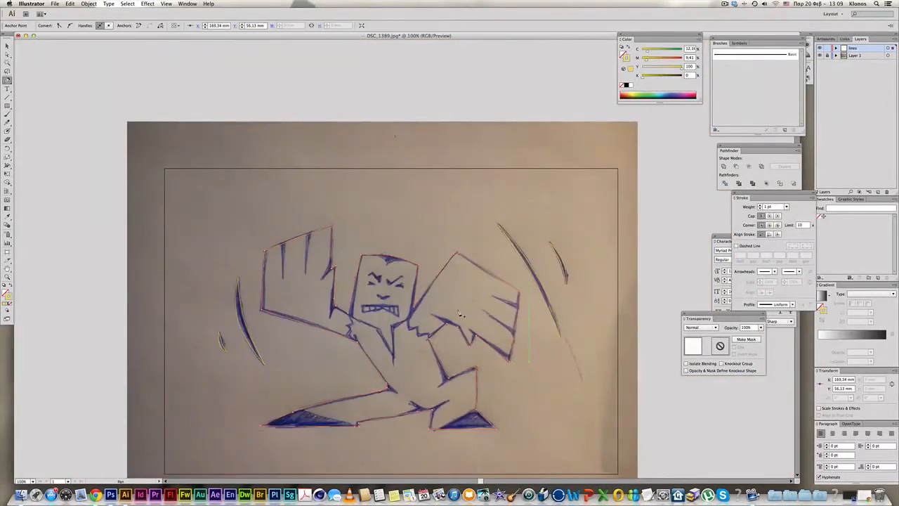
pyautogui.press('super+space')
pyautogui.moveTo(214, 214); pyautogui.dragTo(370, 373)
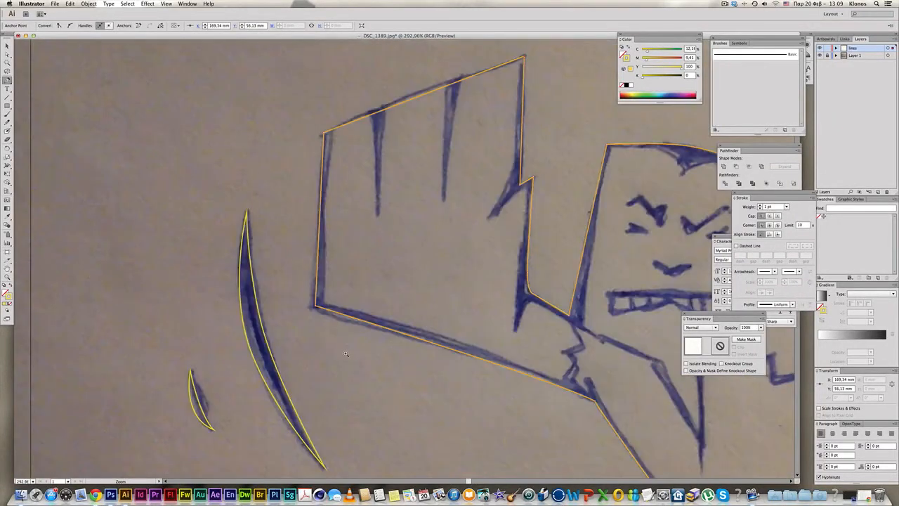
pyautogui.press('super')
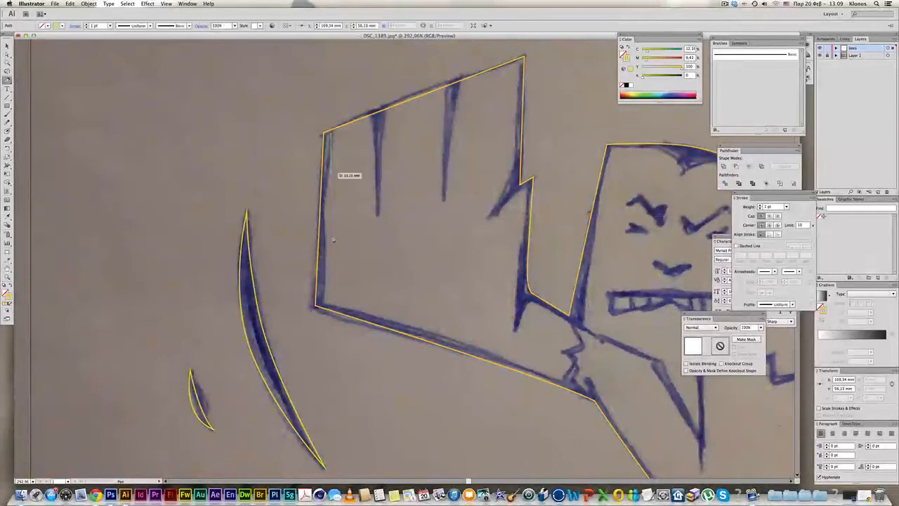
pyautogui.keyDown('super'); pyautogui.click(316, 305); pyautogui.keyUp('super')
pyautogui.moveTo(357, 297); pyautogui.dragTo(265, 214)
pyautogui.press('super')
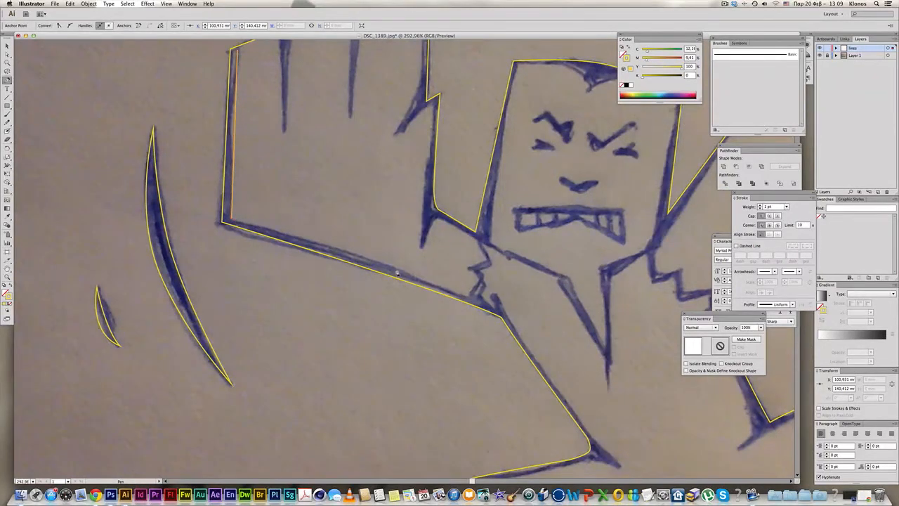
pyautogui.click(469, 295)
# Step: Trace the zigzag cuff and the inner edge of the forearm's upper line, ending at the tip of the wrist crease
pyautogui.click(477, 278)
pyautogui.click(469, 268)
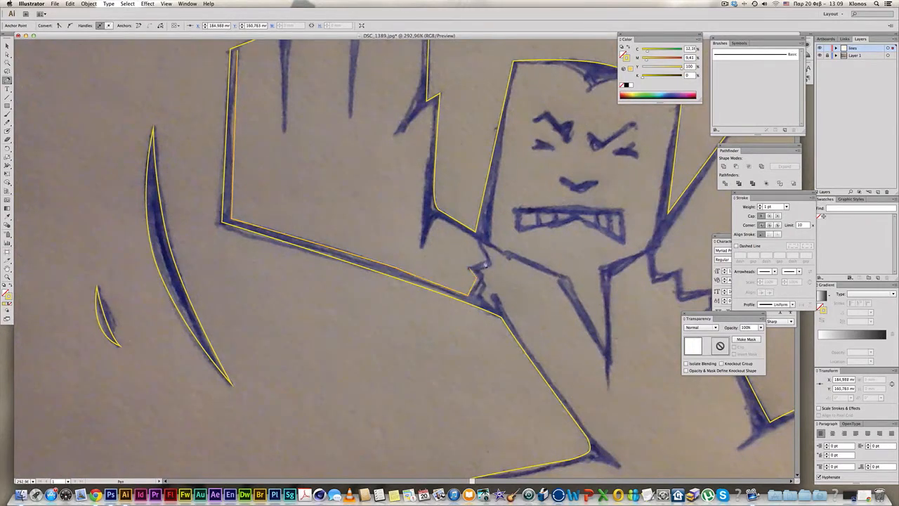
pyautogui.click(486, 260)
pyautogui.click(475, 237)
pyautogui.click(442, 219)
pyautogui.moveTo(431, 227); pyautogui.dragTo(426, 242)
pyautogui.click(422, 248)
# Step: Continue the open hand's inner path up the thumb side, around the curved thumb crease, and up to the highest fingertip
pyautogui.keyDown('super'); pyautogui.click(441, 209); pyautogui.keyUp('super')
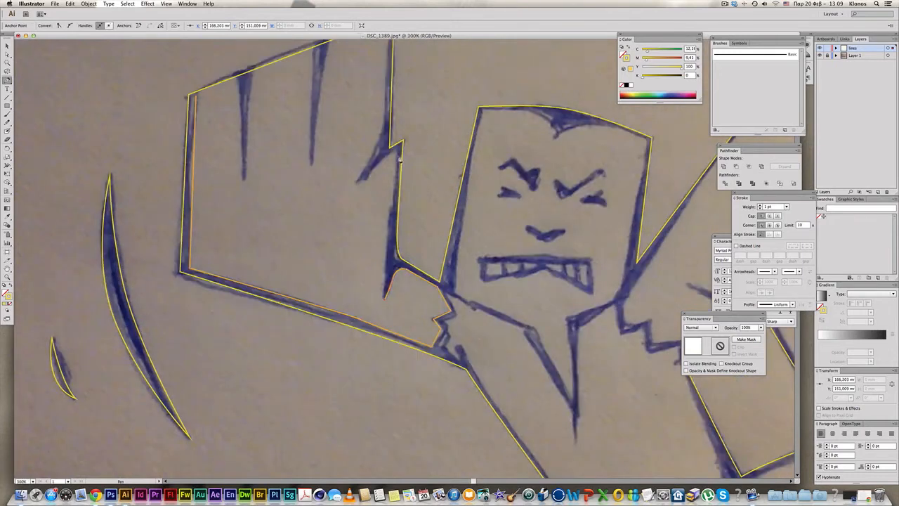
pyautogui.keyDown('super'); pyautogui.click(385, 166); pyautogui.keyUp('super')
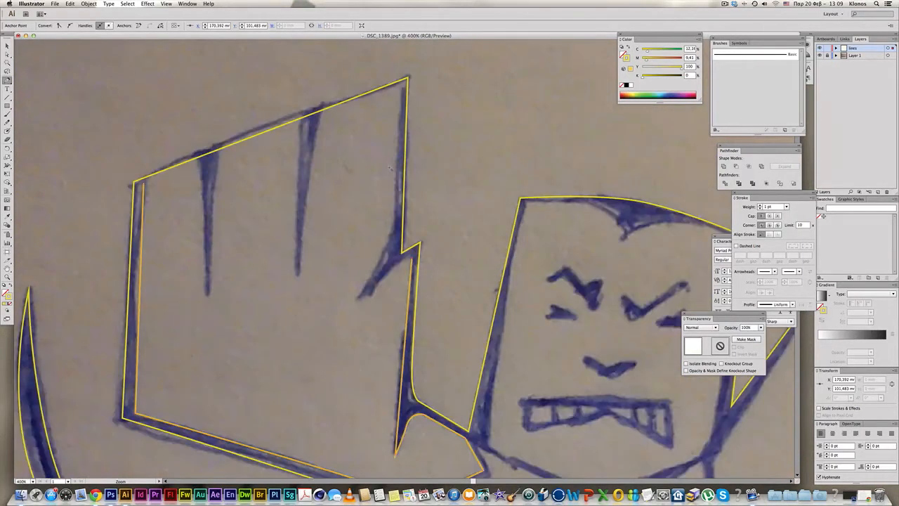
pyautogui.click(361, 298)
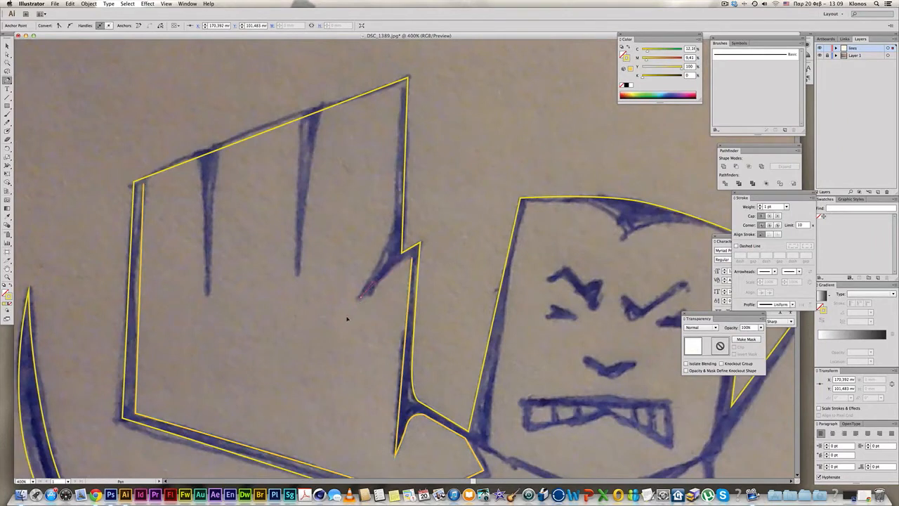
pyautogui.moveTo(395, 215); pyautogui.dragTo(396, 199)
pyautogui.click(406, 83)
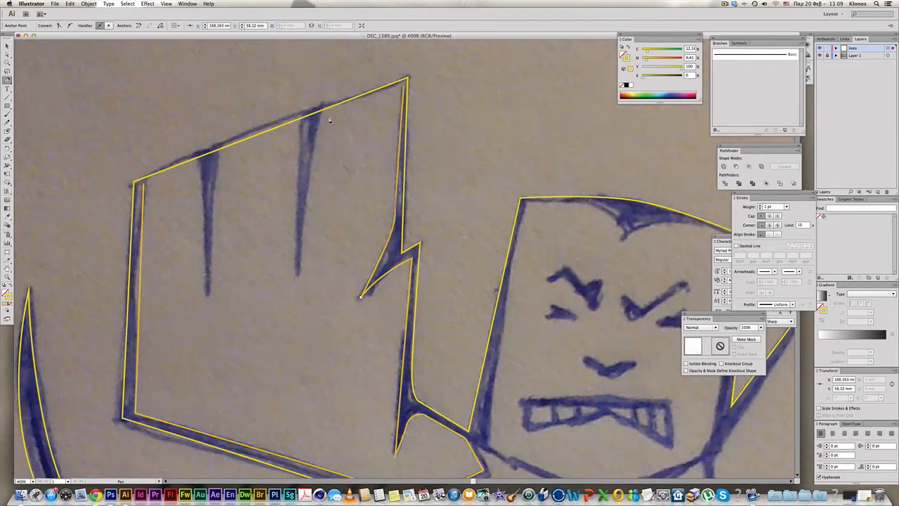
# Step: Trace the inner fingertip edge around both tapered finger-gap lines and close the open hand's inner path
pyautogui.click(321, 113)
pyautogui.click(297, 275)
pyautogui.click(301, 125)
pyautogui.click(217, 155)
pyautogui.click(208, 295)
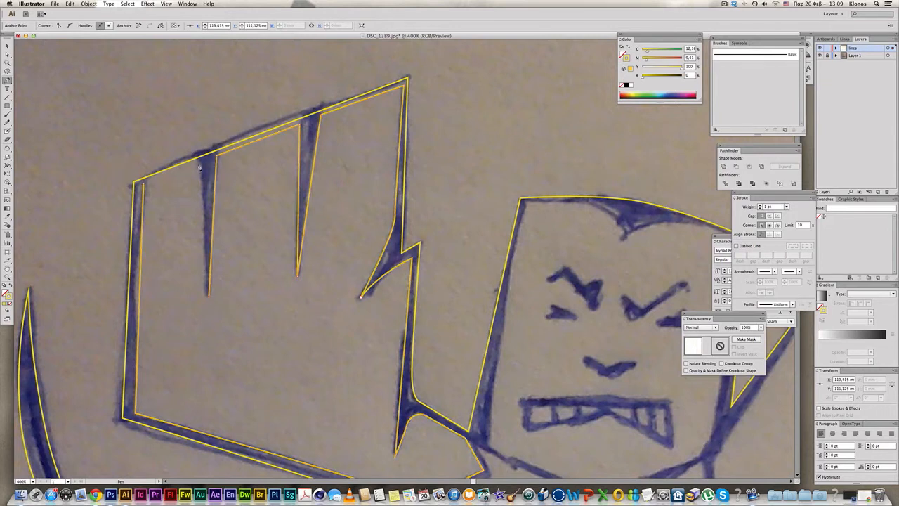
pyautogui.click(200, 164)
pyautogui.click(143, 184)
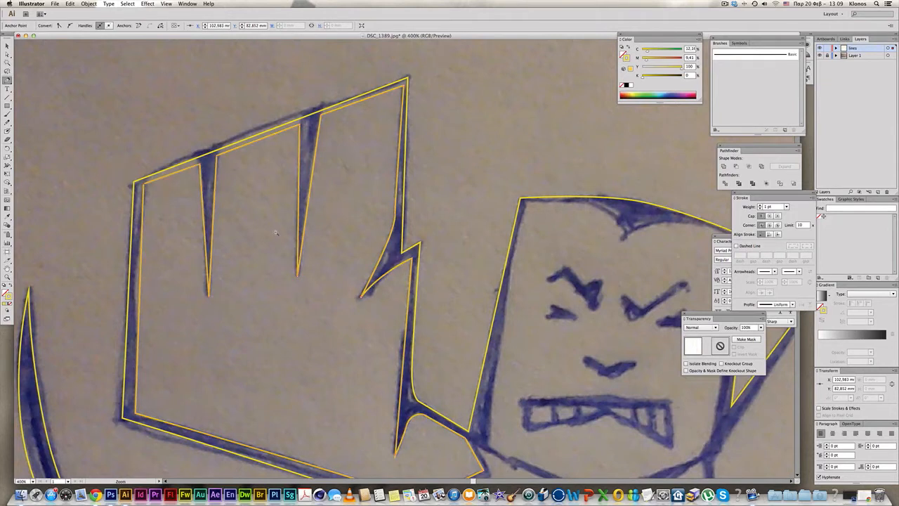
# Step: Start a new Pen path inside the head, tracing the face's inner left edge, the jaw line and the pointed V below the chin
pyautogui.keyDown('alt'); pyautogui.keyDown('super'); pyautogui.click(278, 233); pyautogui.keyUp('super'); pyautogui.keyUp('alt')
pyautogui.keyDown('alt'); pyautogui.keyDown('super'); pyautogui.click(338, 272); pyautogui.keyUp('super'); pyautogui.keyUp('alt')
pyautogui.moveTo(510, 313); pyautogui.dragTo(327, 183)
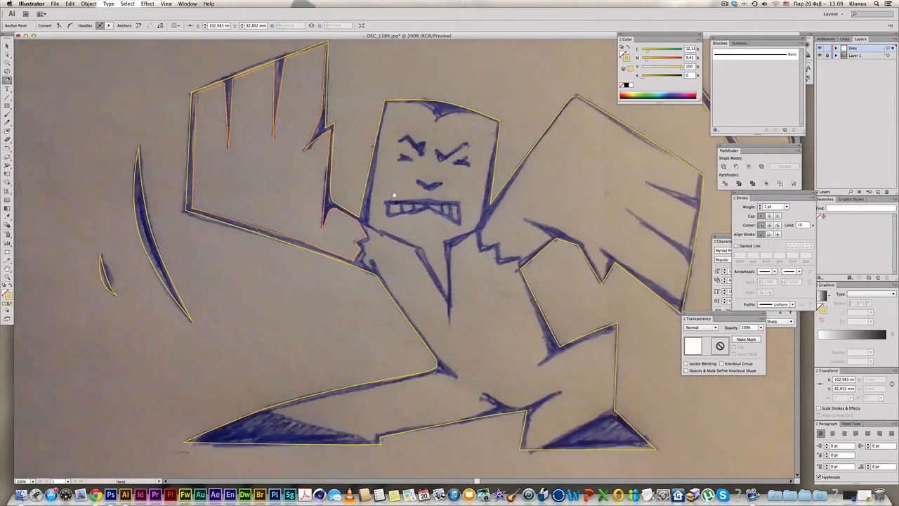
pyautogui.moveTo(526, 289); pyautogui.dragTo(297, 111)
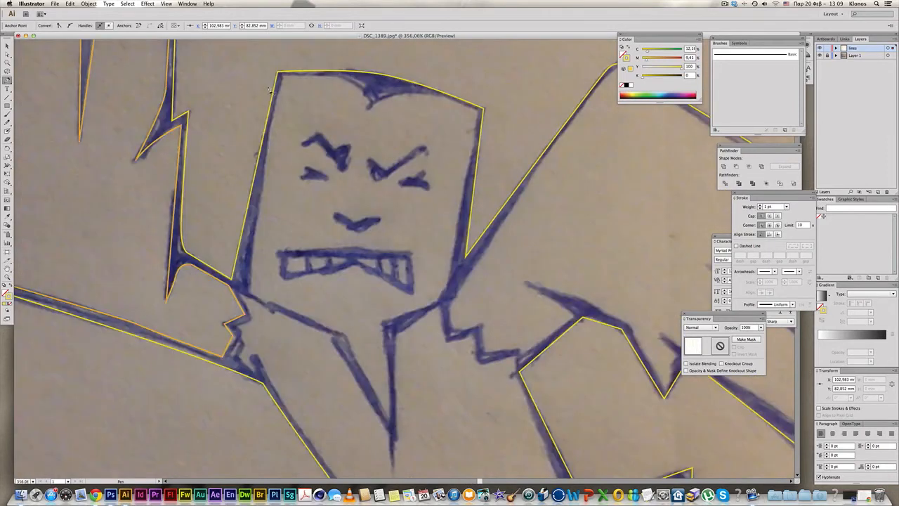
pyautogui.click(264, 302)
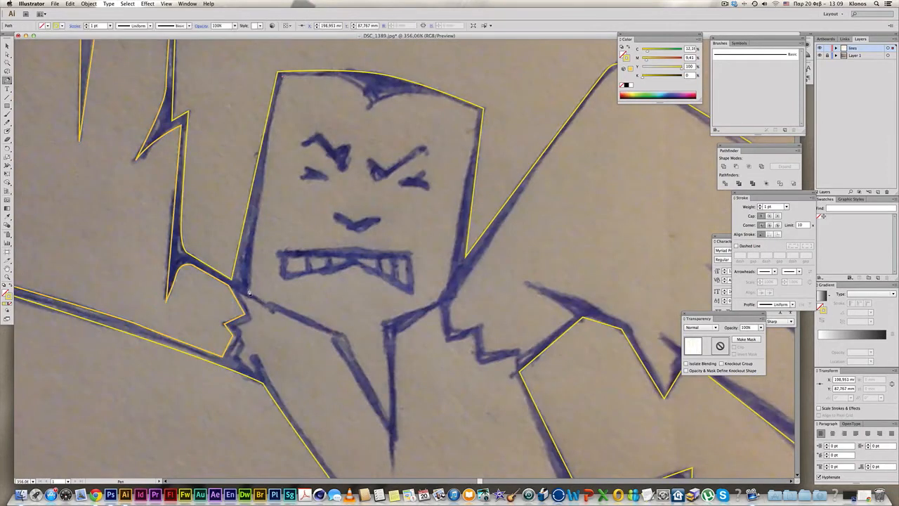
pyautogui.click(249, 291)
pyautogui.click(344, 334)
pyautogui.click(390, 427)
pyautogui.click(385, 323)
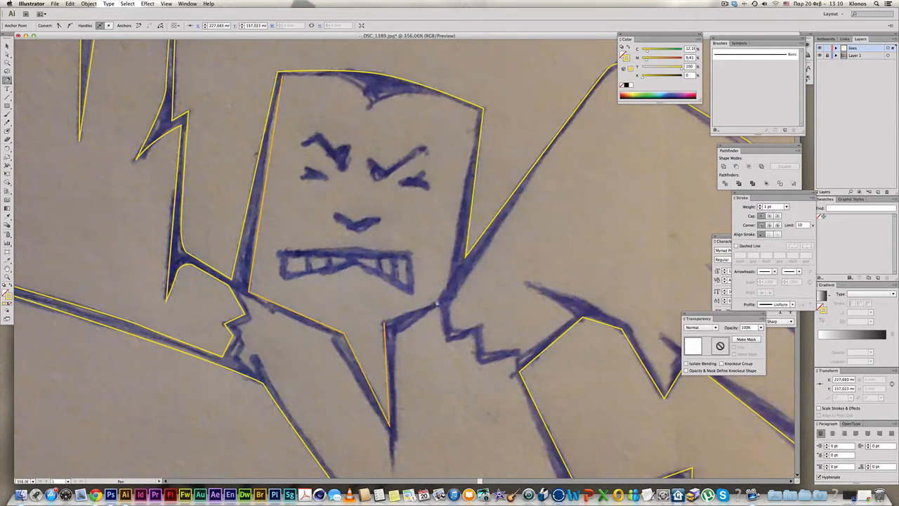
# Step: Continue the head's inner path along the right jaw and side of the face, around the hair peak's curves, and close it
pyautogui.click(436, 303)
pyautogui.click(451, 271)
pyautogui.press('super+equal')
pyautogui.click(429, 132)
pyautogui.click(306, 127)
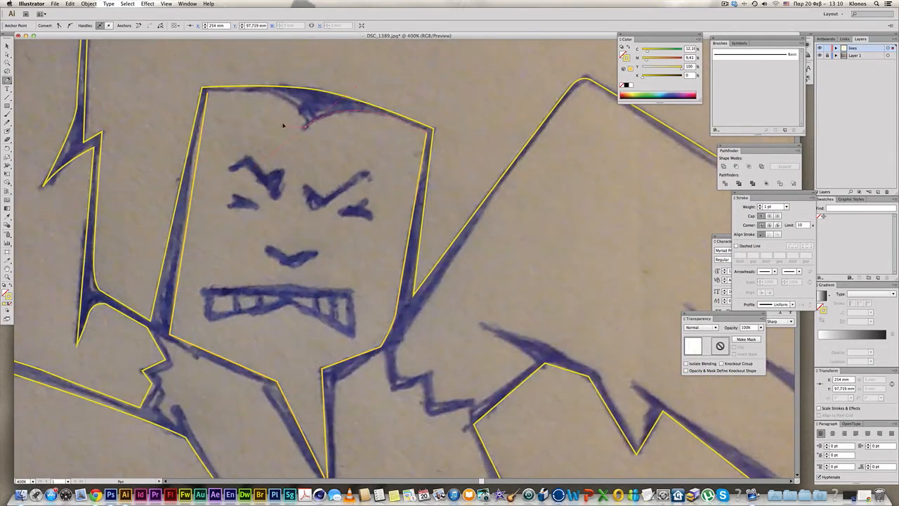
pyautogui.moveTo(301, 103); pyautogui.dragTo(299, 102)
pyautogui.click(203, 90)
# Step: Trace the character's left-side eyebrow as a closed zigzag path around the inked shape
pyautogui.moveTo(131, 101); pyautogui.dragTo(489, 398)
pyautogui.keyDown('super'); pyautogui.click(131, 102); pyautogui.keyUp('super')
pyautogui.press('super+space')
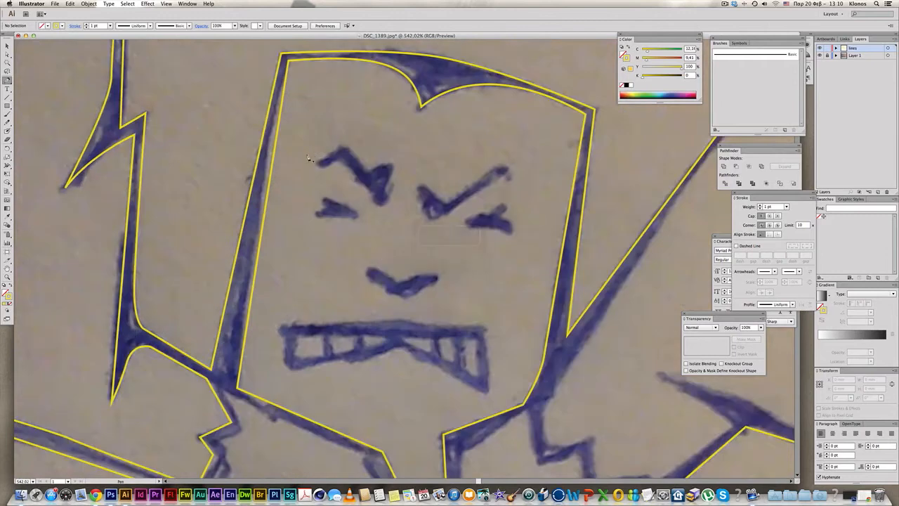
pyautogui.click(317, 165)
pyautogui.click(342, 161)
pyautogui.click(382, 203)
pyautogui.click(391, 169)
pyautogui.click(370, 169)
pyautogui.click(349, 149)
pyautogui.click(318, 166)
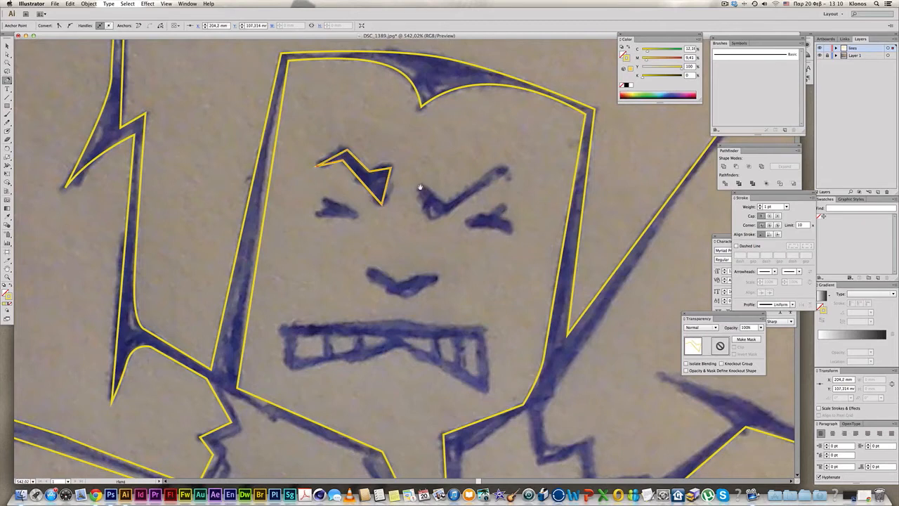
# Step: Trace the right-side eyebrow as a closed angular path and deselect it
pyautogui.click(420, 186)
pyautogui.click(434, 214)
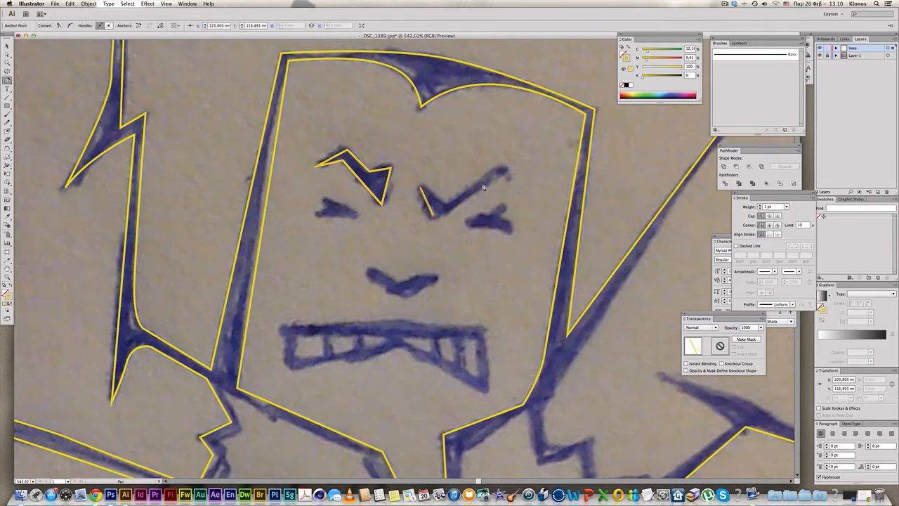
pyautogui.click(489, 184)
pyautogui.click(510, 191)
pyautogui.click(493, 173)
pyautogui.click(420, 187)
pyautogui.keyDown('super'); pyautogui.click(476, 234); pyautogui.keyUp('super')
# Step: Trace the eye beneath the right-side eyebrow as a closed curved path with a notched outer end
pyautogui.click(467, 225)
pyautogui.click(511, 232)
pyautogui.moveTo(510, 227)
pyautogui.mouseDown()
pyautogui.moveTo(495, 223)
pyautogui.moveTo(506, 211)
pyautogui.mouseUp()
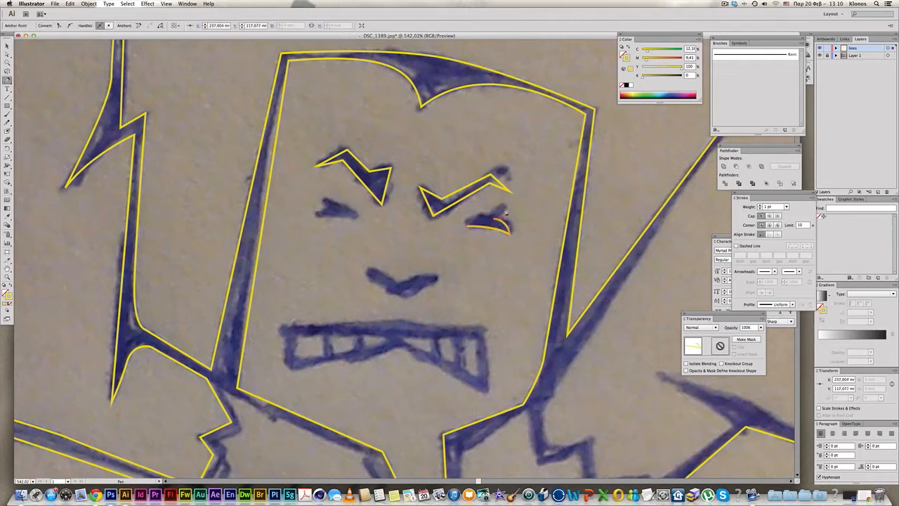
pyautogui.click(466, 225)
pyautogui.keyDown('super'); pyautogui.click(367, 222); pyautogui.keyUp('super')
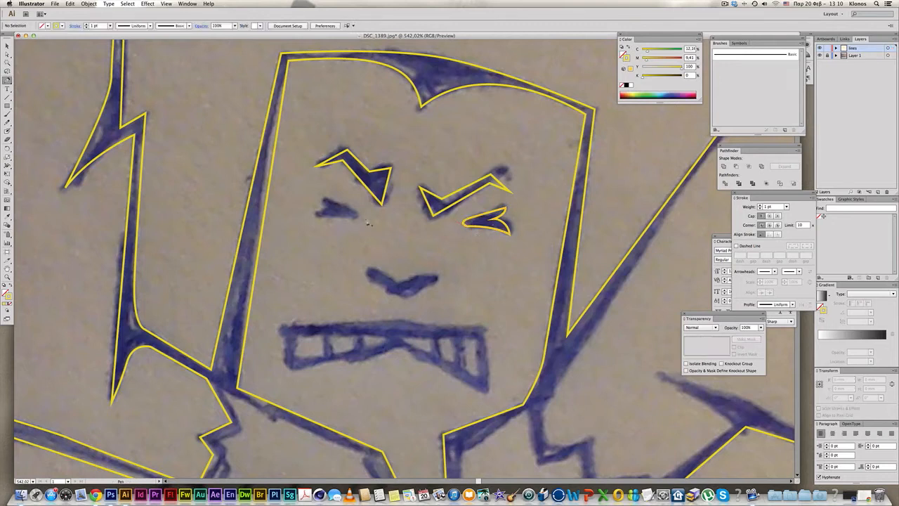
# Step: Trace the eye beneath the left-side eyebrow as a closed curved path with a notched outer end
pyautogui.click(356, 218)
pyautogui.click(318, 220)
pyautogui.click(313, 218)
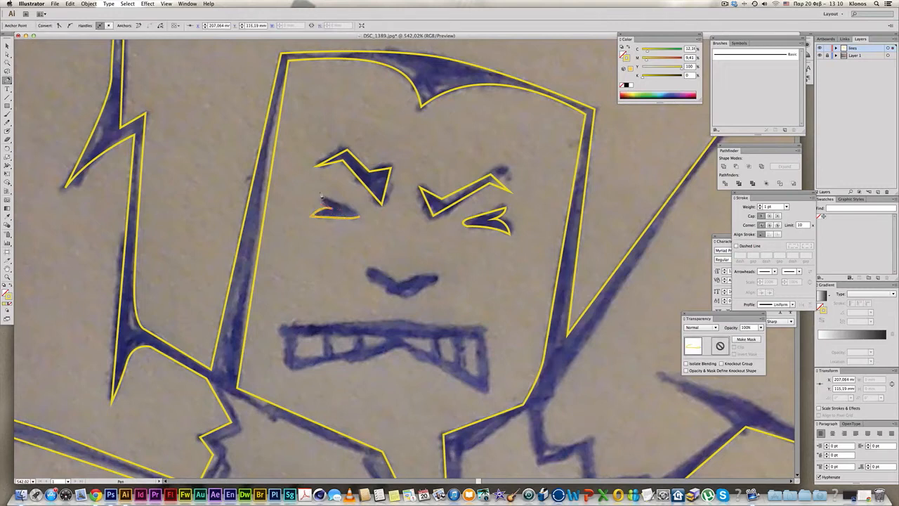
pyautogui.click(320, 191)
pyautogui.click(358, 217)
pyautogui.keyDown('super'); pyautogui.click(367, 272); pyautogui.keyUp('super')
# Step: Trace the nose as a closed, V-shaped curved path
pyautogui.click(367, 271)
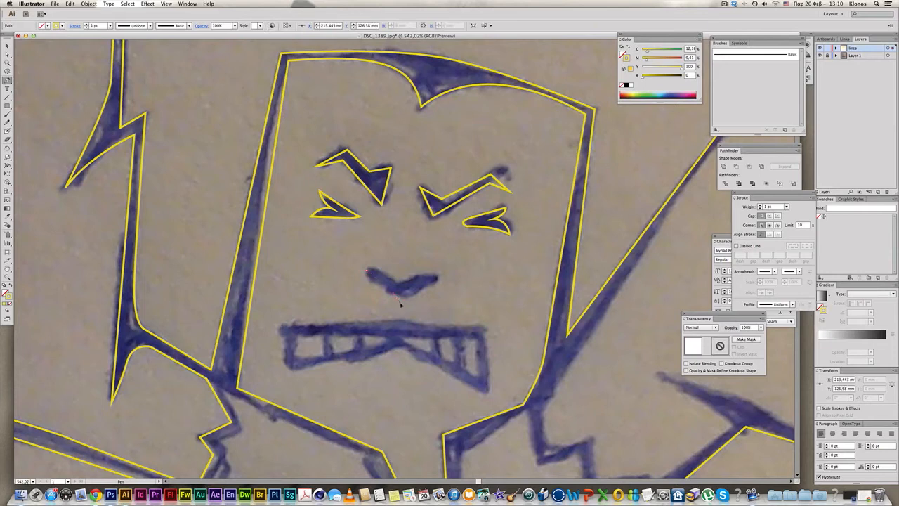
pyautogui.moveTo(395, 295); pyautogui.dragTo(399, 305)
pyautogui.click(408, 297)
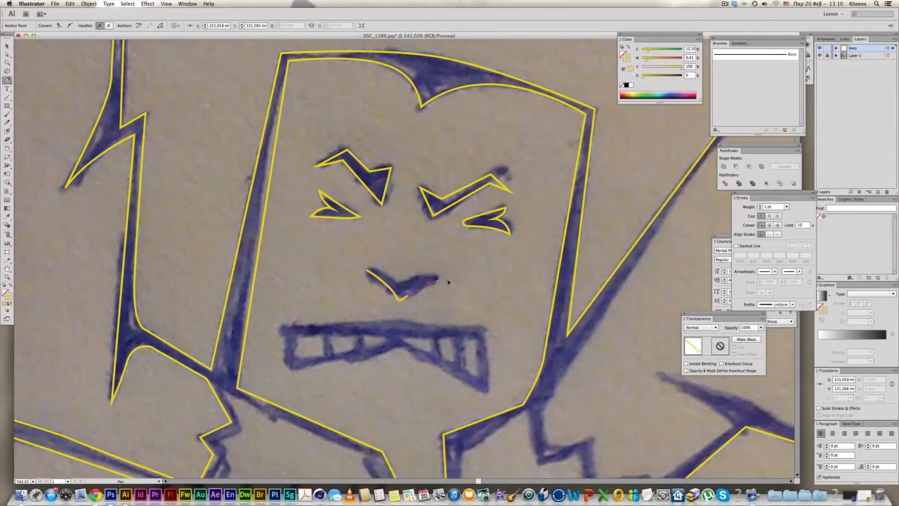
pyautogui.click(435, 279)
pyautogui.click(399, 280)
pyautogui.click(366, 272)
# Step: Trace the outer outline of the mouth as a closed path with a straight upper edge and a peaked lower edge
pyautogui.scroll(-2, 372, 295)
pyautogui.click(269, 296)
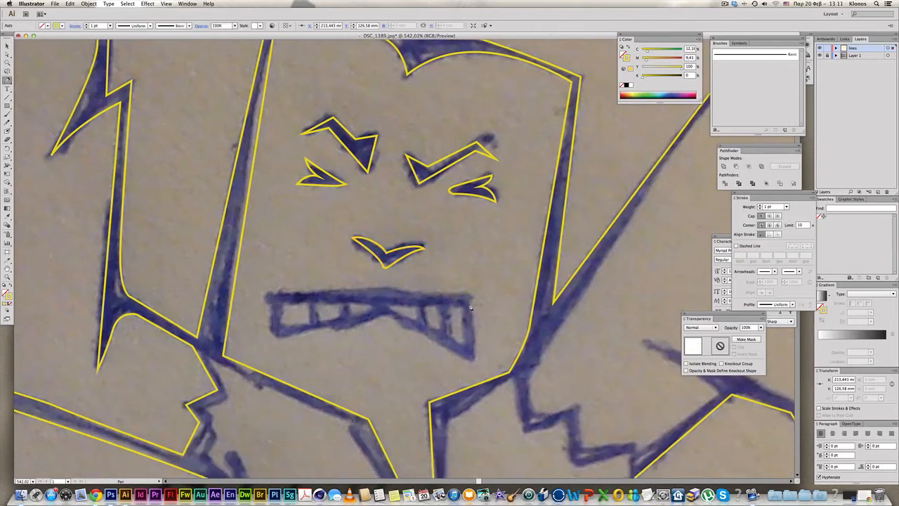
pyautogui.click(469, 295)
pyautogui.click(472, 360)
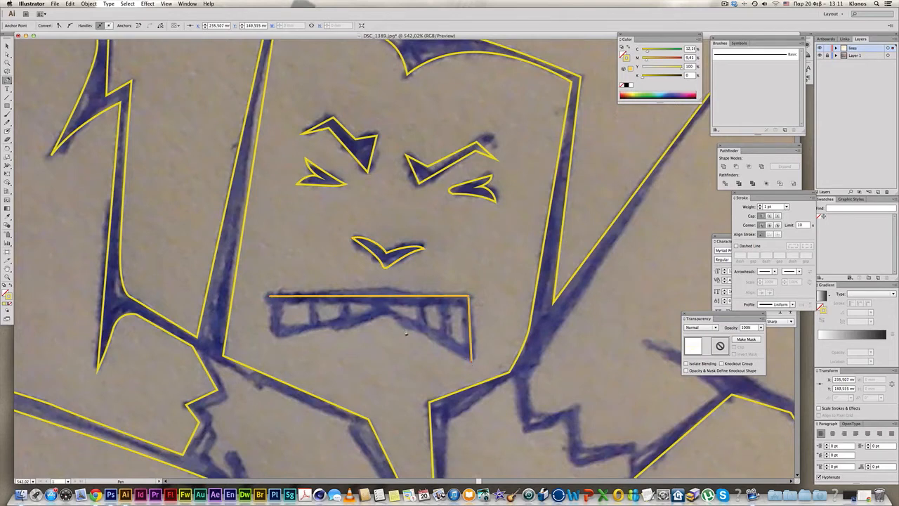
pyautogui.click(389, 315)
pyautogui.click(277, 342)
pyautogui.click(269, 296)
pyautogui.keyDown('super'); pyautogui.click(277, 306); pyautogui.keyUp('super')
# Step: Trace the two squarish teeth at the left end of the mouth as separate closed four-point paths
pyautogui.click(281, 303)
pyautogui.click(282, 330)
pyautogui.click(309, 327)
pyautogui.click(307, 304)
pyautogui.click(280, 303)
pyautogui.keyDown('super'); pyautogui.click(318, 307); pyautogui.keyUp('super')
pyautogui.click(317, 304)
pyautogui.click(319, 321)
pyautogui.click(344, 319)
pyautogui.click(343, 304)
pyautogui.click(317, 304)
pyautogui.keyDown('super'); pyautogui.click(353, 306); pyautogui.keyUp('super')
# Step: Trace the two triangular teeth on either side of the mouth's central peak as closed paths
pyautogui.click(352, 307)
pyautogui.click(378, 312)
pyautogui.click(352, 304)
pyautogui.keyDown('super'); pyautogui.click(373, 316); pyautogui.keyUp('super')
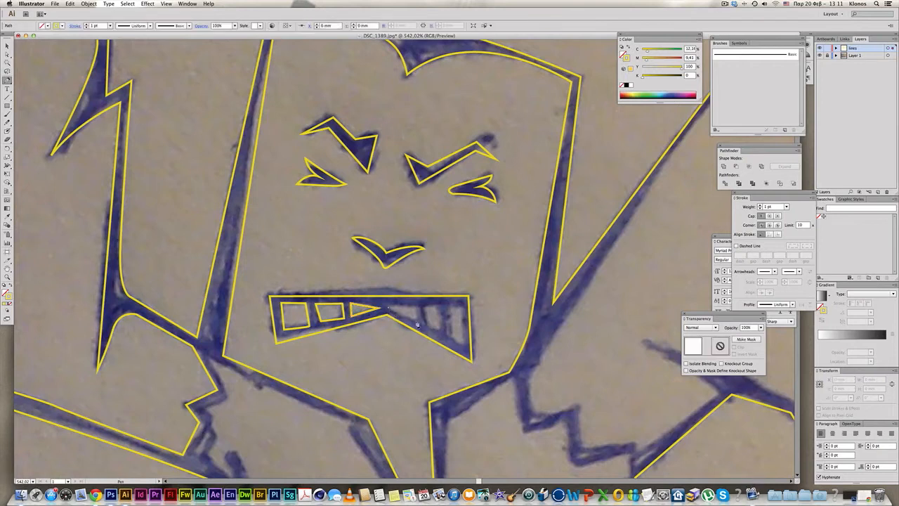
pyautogui.click(420, 320)
pyautogui.click(389, 309)
pyautogui.click(416, 308)
pyautogui.keyDown('super'); pyautogui.click(424, 315); pyautogui.keyUp('super')
# Step: Trace the two narrow teeth at the right end of the mouth as separate closed four-point paths
pyautogui.click(425, 306)
pyautogui.click(428, 323)
pyautogui.click(443, 332)
pyautogui.click(442, 307)
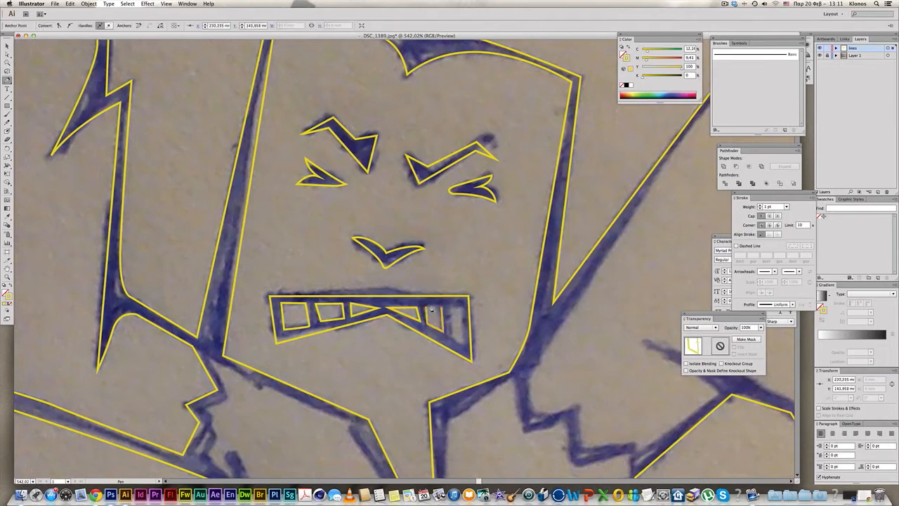
pyautogui.click(426, 308)
pyautogui.click(451, 306)
pyautogui.click(451, 338)
pyautogui.click(464, 344)
pyautogui.click(461, 307)
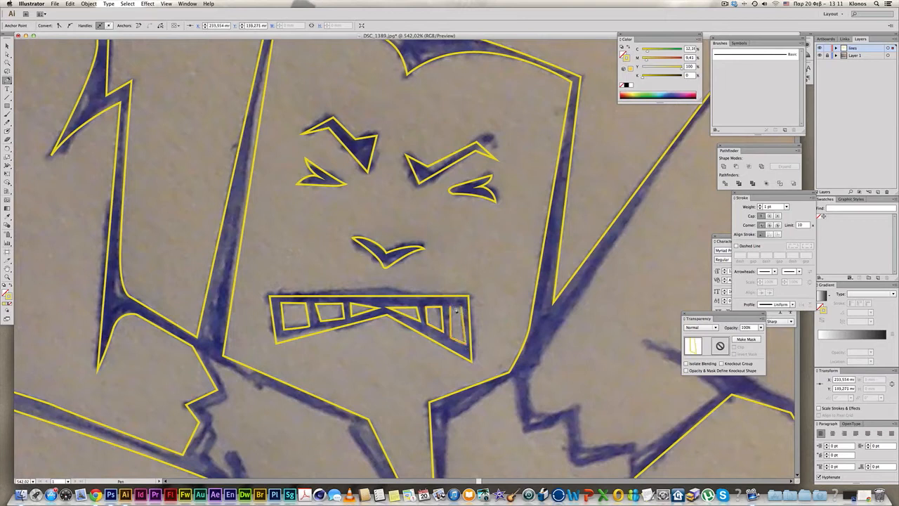
pyautogui.keyDown('super'); pyautogui.click(495, 320); pyautogui.keyUp('super')
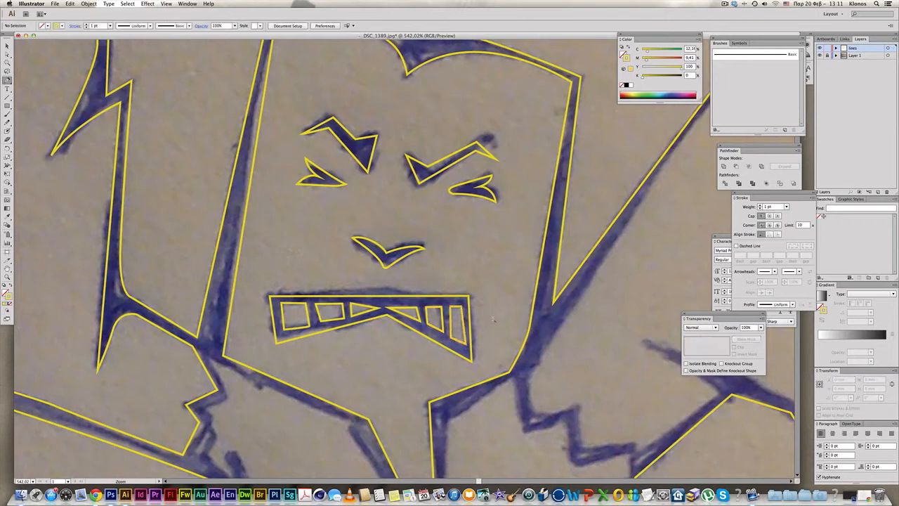
# Step: Examine the traced outlines across the whole figure and the surrounding motion lines
pyautogui.keyDown('alt'); pyautogui.keyDown('super'); pyautogui.click(495, 320); pyautogui.keyUp('super'); pyautogui.keyUp('alt')
pyautogui.keyDown('alt'); pyautogui.keyDown('super'); pyautogui.click(495, 320); pyautogui.keyUp('super'); pyautogui.keyUp('alt')
pyautogui.keyDown('alt'); pyautogui.keyDown('super'); pyautogui.click(495, 320); pyautogui.keyUp('super'); pyautogui.keyUp('alt')
pyautogui.moveTo(495, 321); pyautogui.dragTo(541, 322)
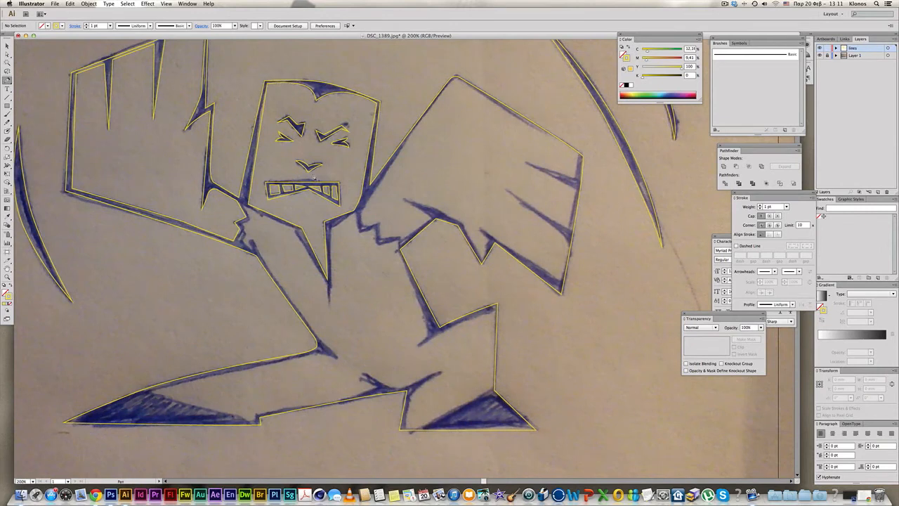
pyautogui.scroll(-1, 400, 217)
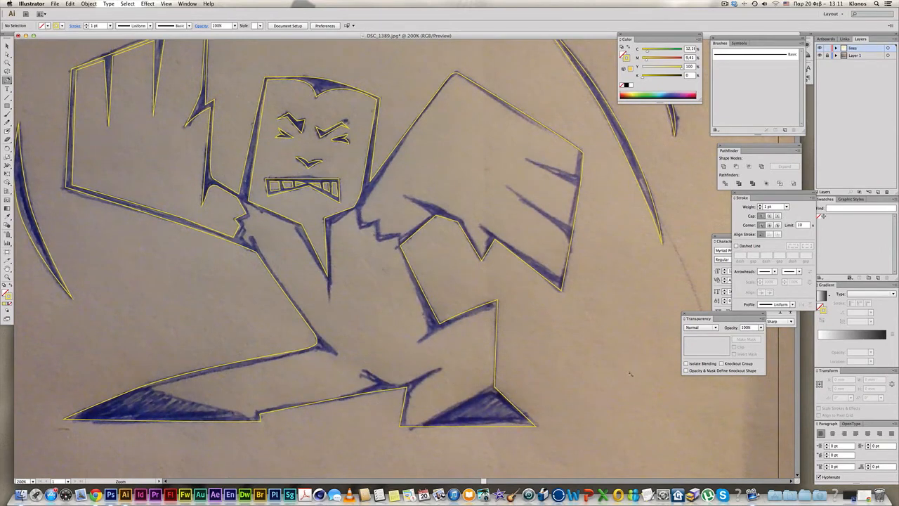
pyautogui.moveTo(631, 374); pyautogui.dragTo(636, 380)
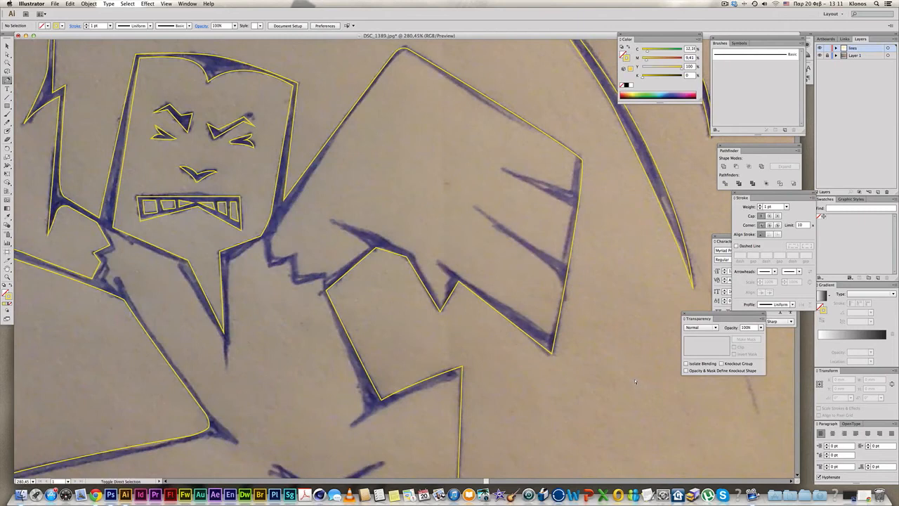
pyautogui.press('super+minus')
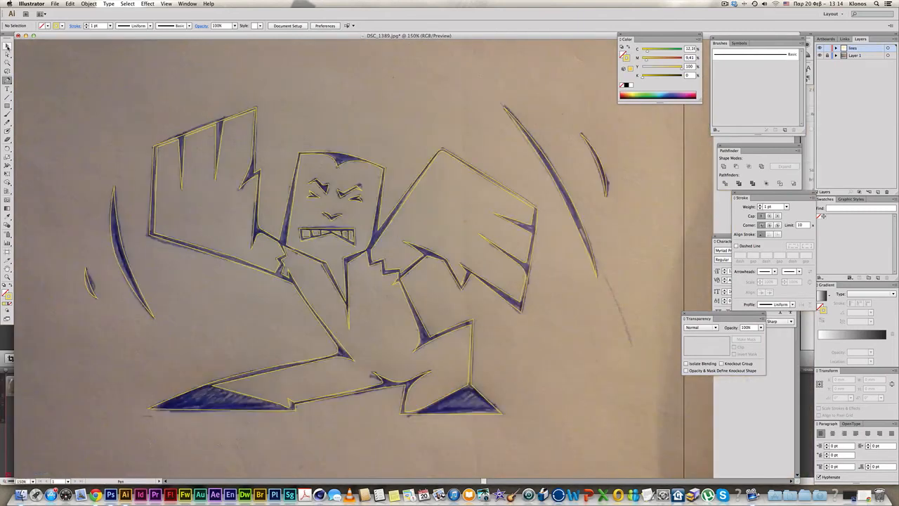
pyautogui.moveTo(223, 131); pyautogui.dragTo(260, 130)
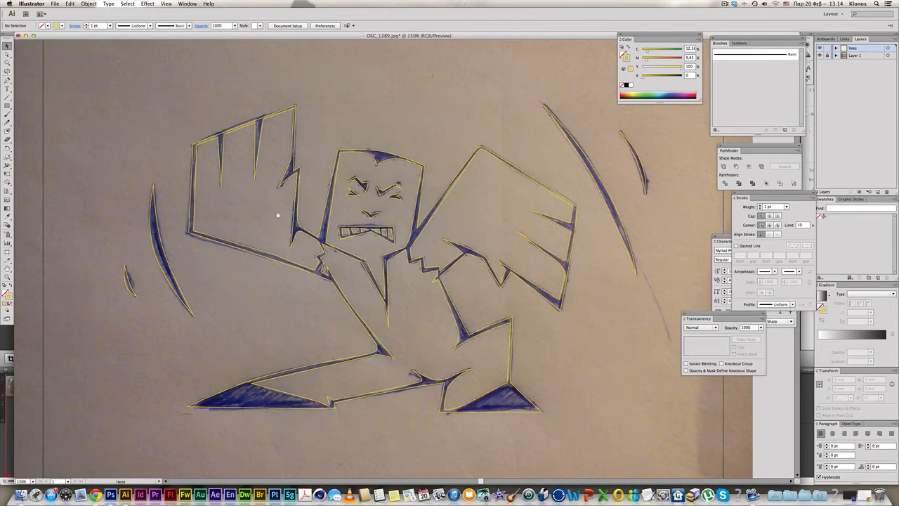
pyautogui.moveTo(277, 215); pyautogui.dragTo(289, 204)
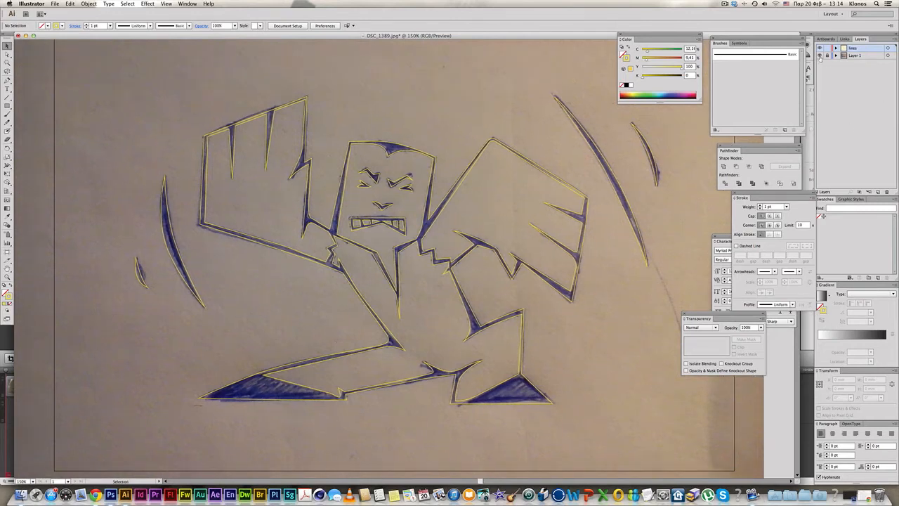
# Step: Hide Layer 1 so the lines layer stands alone without the photographed sketch
pyautogui.click(819, 56)
pyautogui.press('space')
pyautogui.moveTo(431, 238); pyautogui.dragTo(430, 237)
pyautogui.press('space')
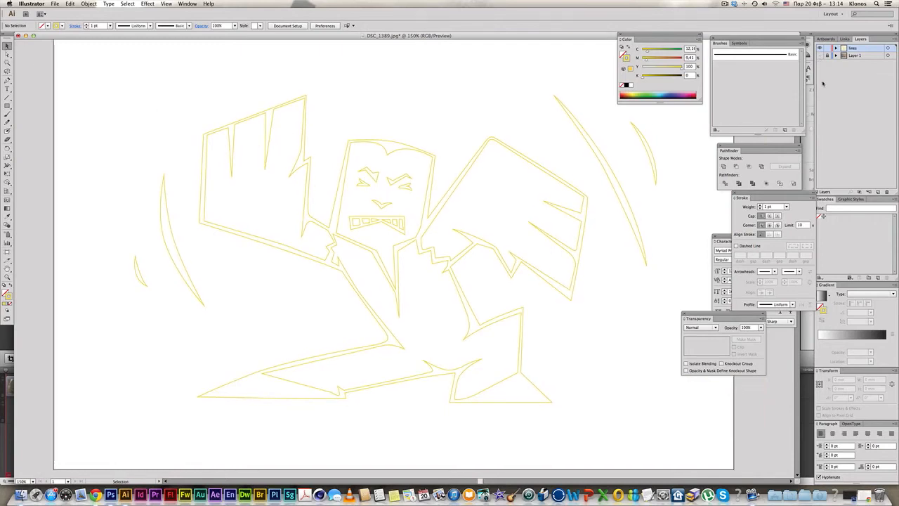
# Step: Select all the traced paths, give them a golden-orange fill, and deselect them
pyautogui.press('super+minus')
pyautogui.moveTo(192, 148)
pyautogui.mouseDown()
pyautogui.moveTo(439, 199)
pyautogui.moveTo(622, 417)
pyautogui.moveTo(618, 424)
pyautogui.mouseUp()
pyautogui.click(622, 54)
pyautogui.click(630, 92)
pyautogui.press('a')
pyautogui.press('v')
pyautogui.click(418, 147)
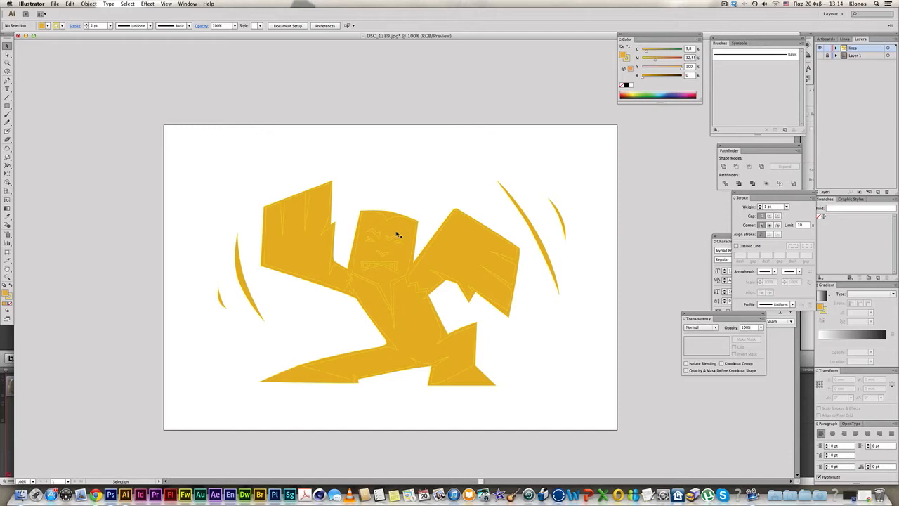
# Step: Give the figure's outer silhouette path a black fill and no stroke, then deselect it
pyautogui.click(509, 318)
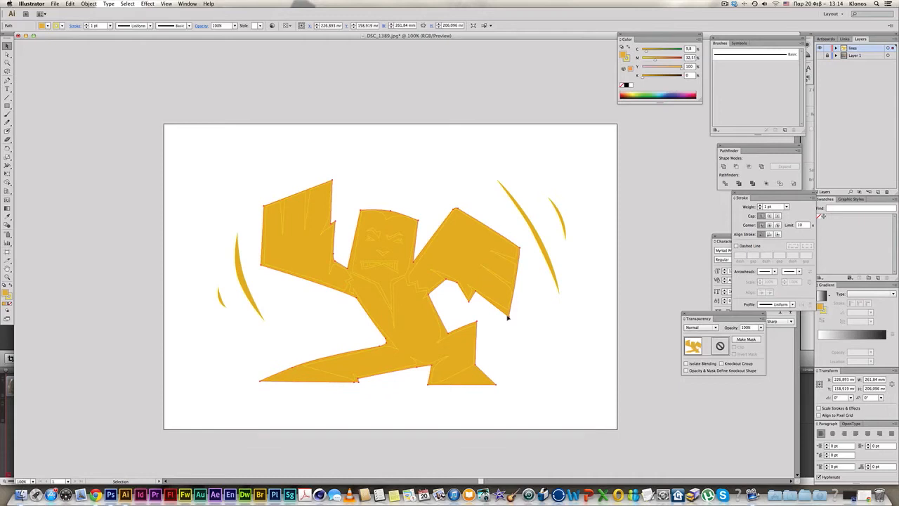
pyautogui.click(626, 93)
pyautogui.click(622, 85)
pyautogui.click(622, 55)
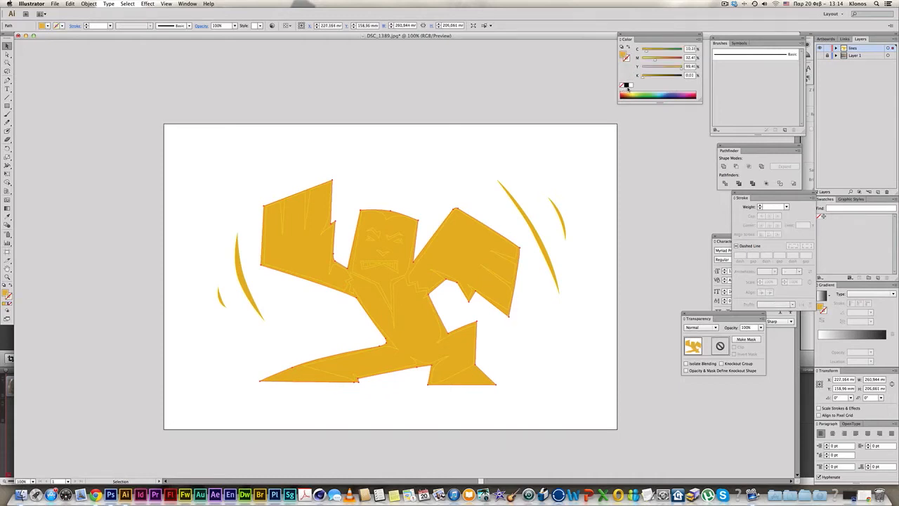
pyautogui.click(626, 85)
pyautogui.press('super+shift+a')
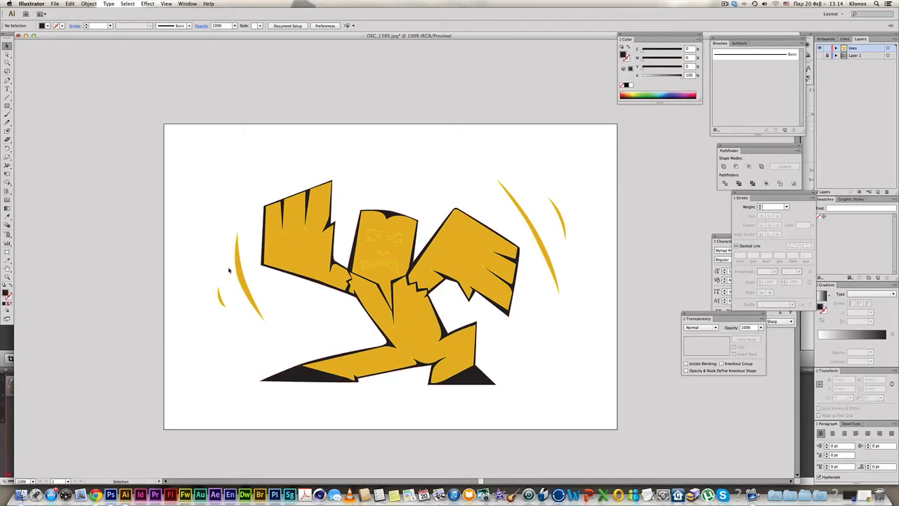
# Step: Select the four motion lines on both sides of the figure and give them a black fill without a stroke
pyautogui.moveTo(207, 261); pyautogui.dragTo(232, 309)
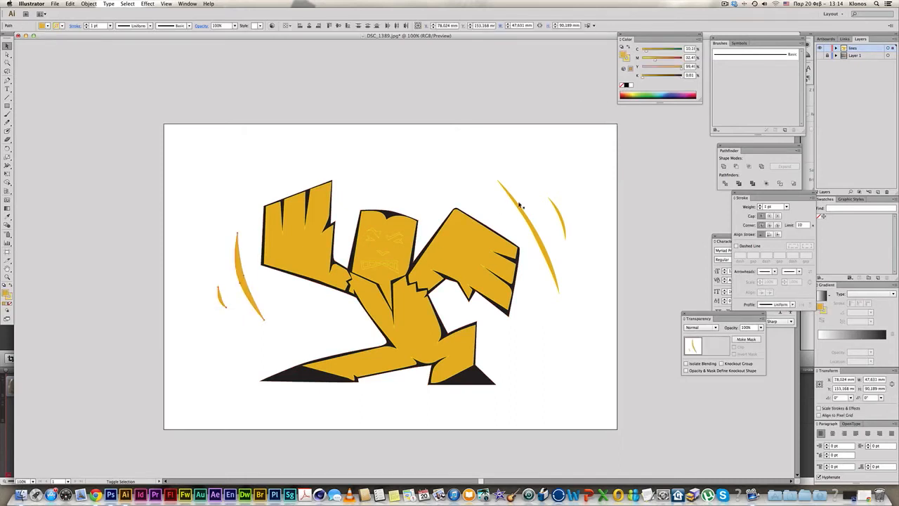
pyautogui.moveTo(565, 205); pyautogui.dragTo(518, 225)
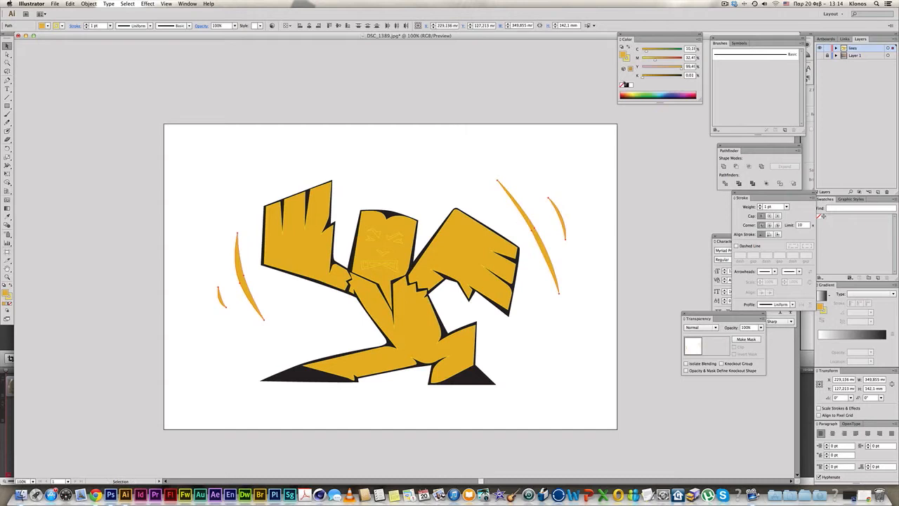
pyautogui.click(627, 85)
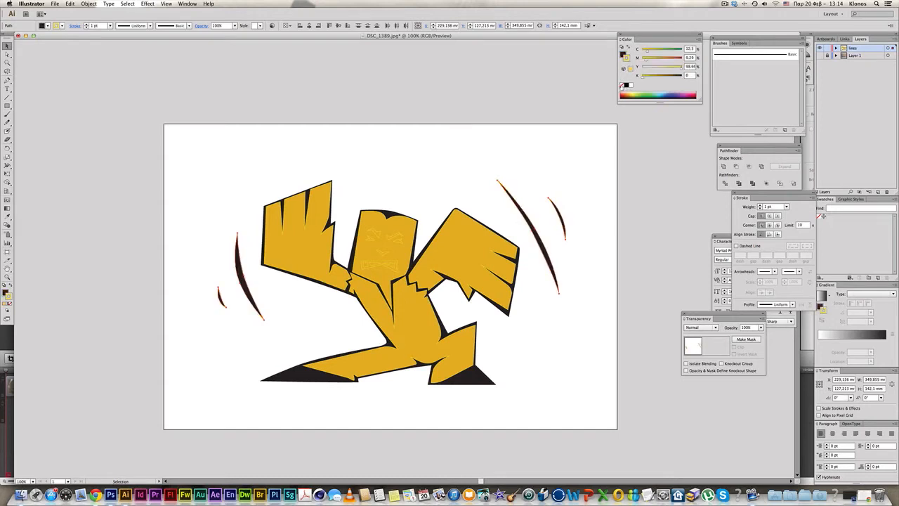
pyautogui.click(475, 140)
# Step: Give the eyebrows, eyes and nose paths on the face a black fill and no stroke, then deselect them
pyautogui.click(383, 235)
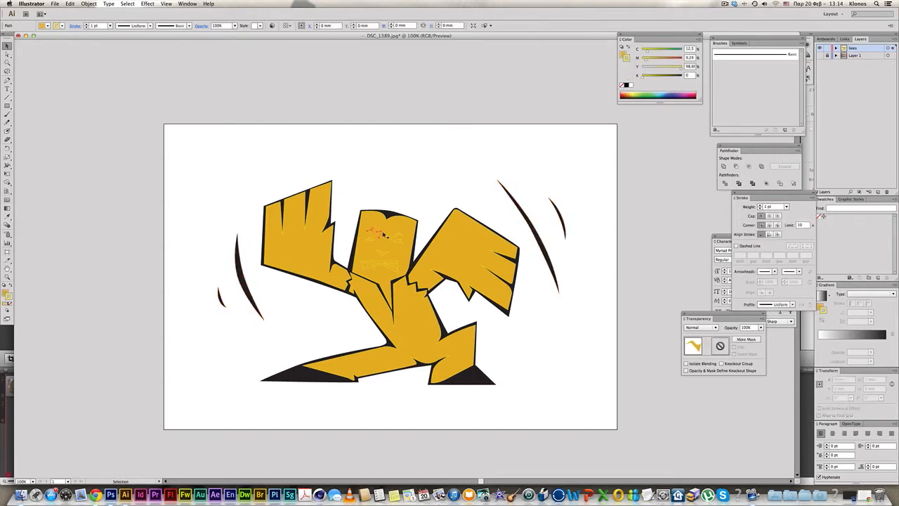
pyautogui.keyDown('shift'); pyautogui.click(394, 238); pyautogui.keyUp('shift')
pyautogui.keyDown('shift'); pyautogui.click(399, 243); pyautogui.keyUp('shift')
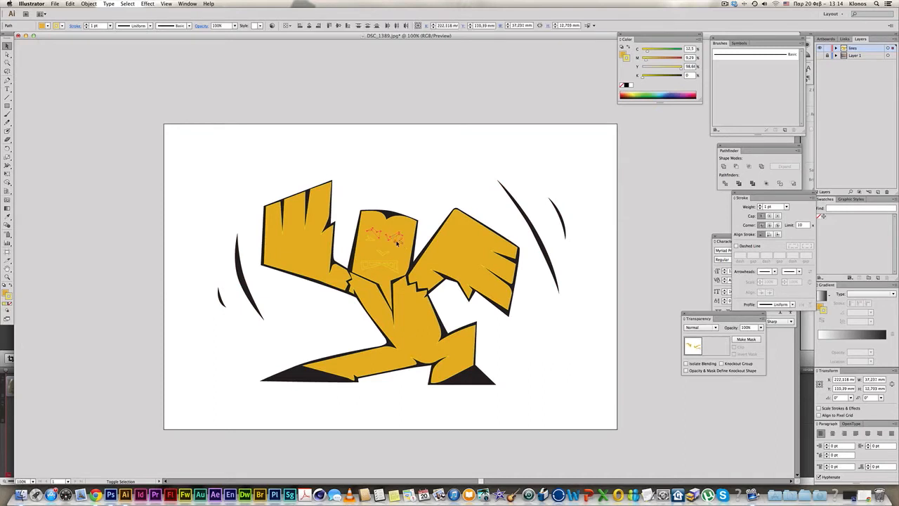
pyautogui.keyDown('shift'); pyautogui.click(372, 241); pyautogui.keyUp('shift')
pyautogui.keyDown('shift'); pyautogui.click(381, 253); pyautogui.keyUp('shift')
pyautogui.click(627, 85)
pyautogui.click(455, 113)
pyautogui.press('super+z')
pyautogui.click(624, 53)
pyautogui.click(625, 85)
pyautogui.click(628, 61)
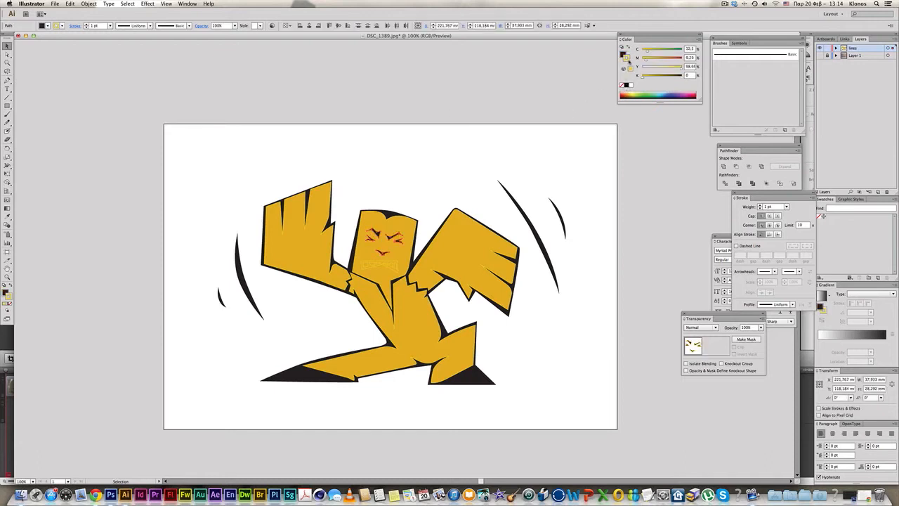
pyautogui.click(622, 85)
pyautogui.click(478, 132)
# Step: Give the mouth outline around the teeth a black fill and no stroke, then deselect it
pyautogui.press('super+space')
pyautogui.moveTo(238, 179); pyautogui.dragTo(580, 387)
pyautogui.click(379, 238)
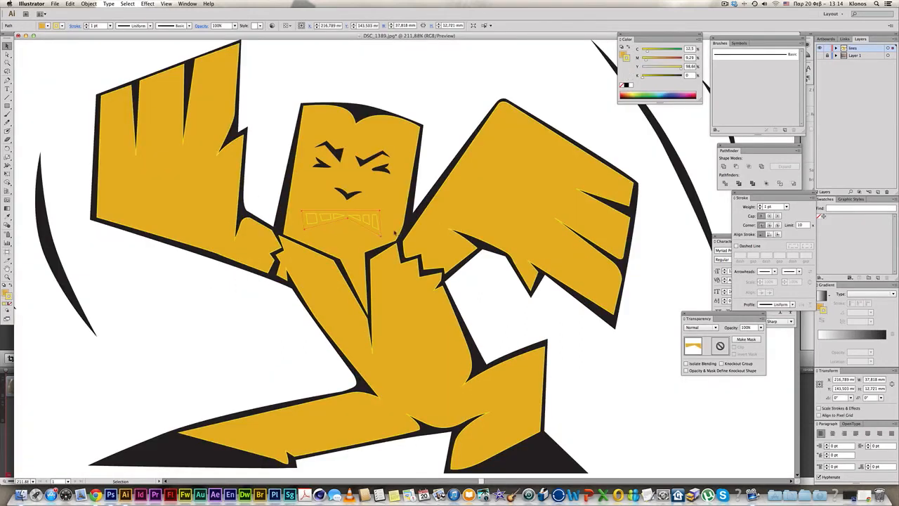
pyautogui.click(622, 84)
pyautogui.click(623, 58)
pyautogui.click(625, 85)
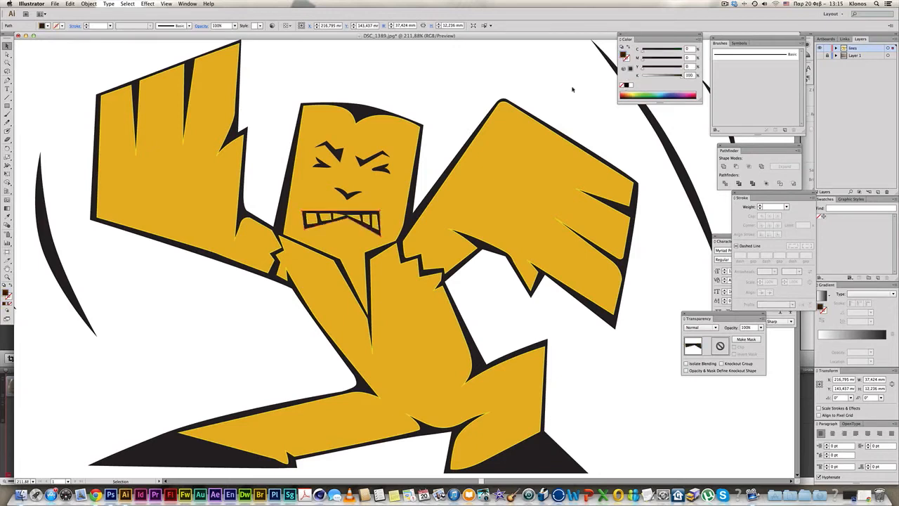
pyautogui.click(495, 89)
# Step: Select all paths of the drawing, remove their stroke, and deselect them
pyautogui.press('a')
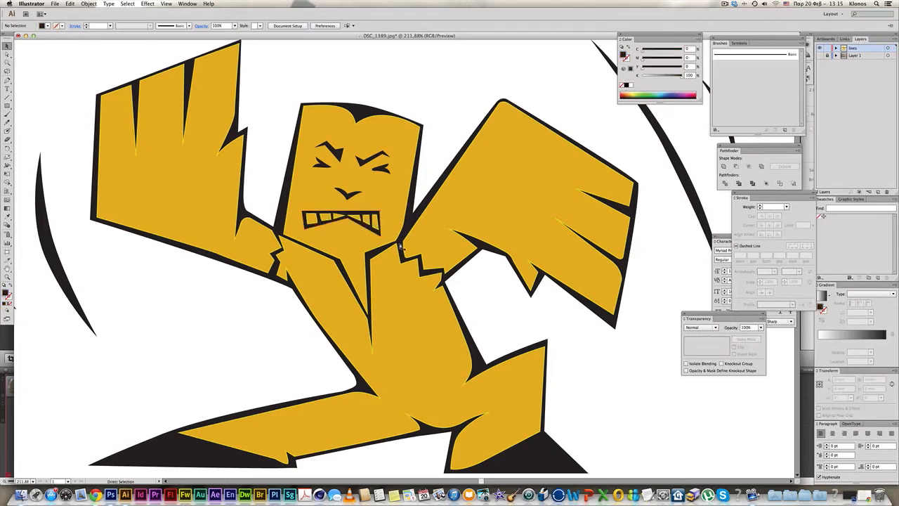
pyautogui.press('v')
pyautogui.press('super+a')
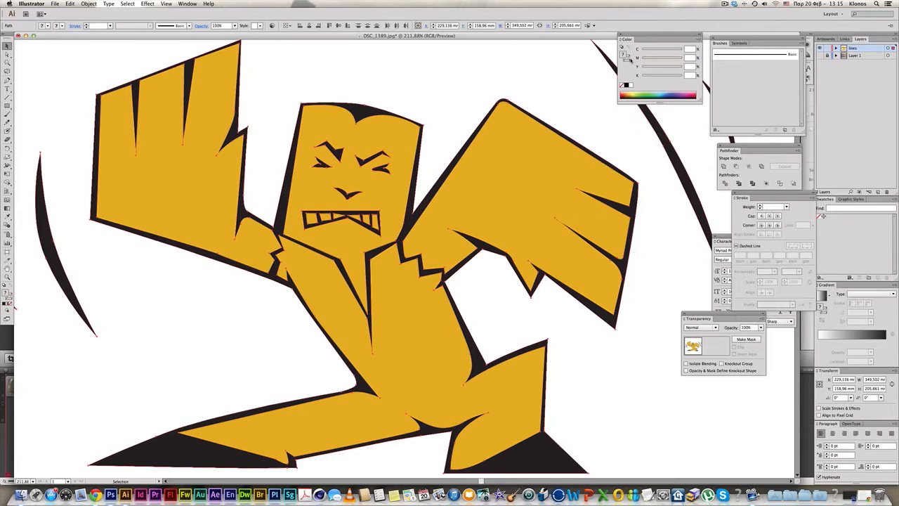
pyautogui.click(621, 85)
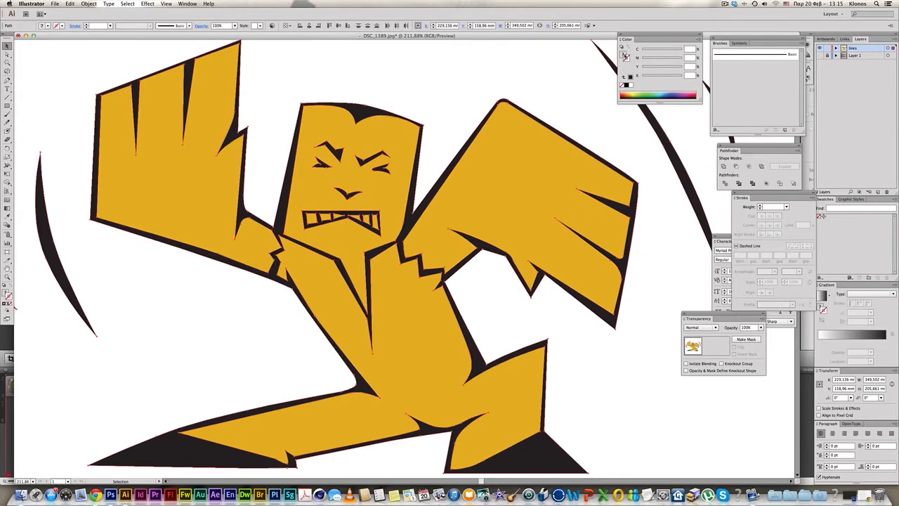
pyautogui.press('a')
pyautogui.click(455, 76)
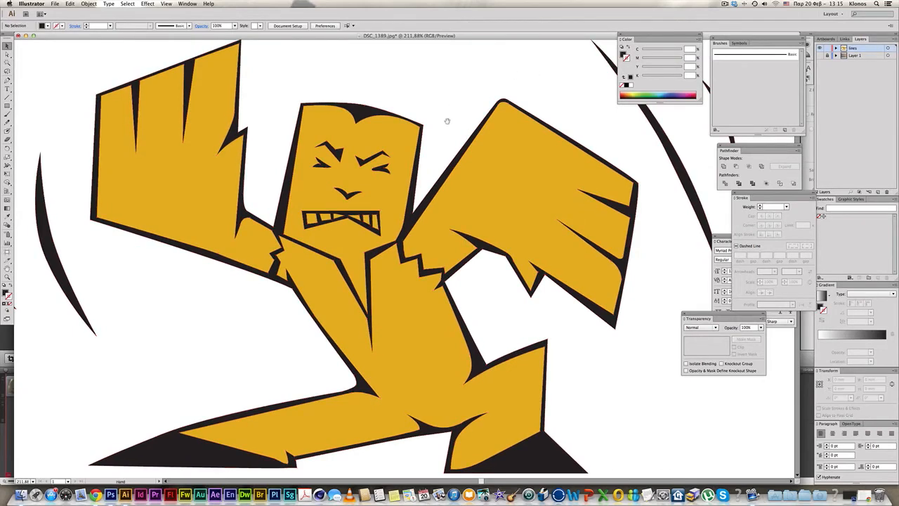
# Step: Change the fill of the face and both hands to bright yellow, then deselect them
pyautogui.keyDown('alt'); pyautogui.keyDown('super'); pyautogui.click(447, 121); pyautogui.keyUp('super'); pyautogui.keyUp('alt')
pyautogui.moveTo(464, 226); pyautogui.dragTo(490, 137)
pyautogui.keyDown('alt'); pyautogui.keyDown('super'); pyautogui.click(478, 146); pyautogui.keyUp('super'); pyautogui.keyUp('alt')
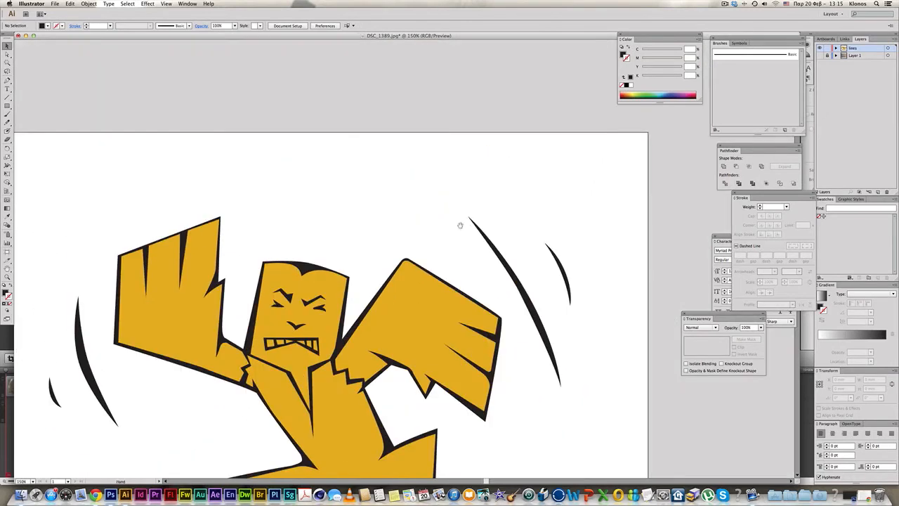
pyautogui.keyDown('alt'); pyautogui.keyDown('super'); pyautogui.click(429, 247); pyautogui.keyUp('super'); pyautogui.keyUp('alt')
pyautogui.moveTo(429, 243); pyautogui.dragTo(483, 171)
pyautogui.keyDown('super'); pyautogui.click(449, 204); pyautogui.keyUp('super')
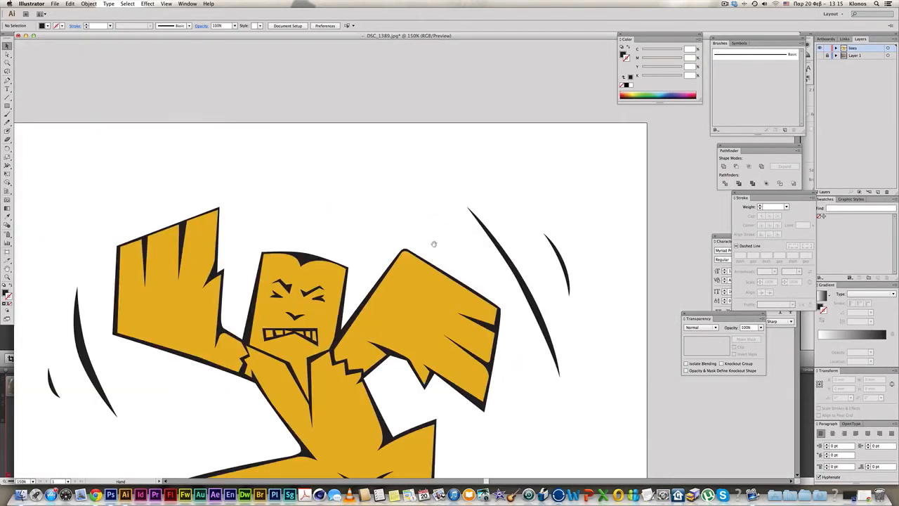
pyautogui.moveTo(436, 245); pyautogui.dragTo(452, 209)
pyautogui.click(456, 203)
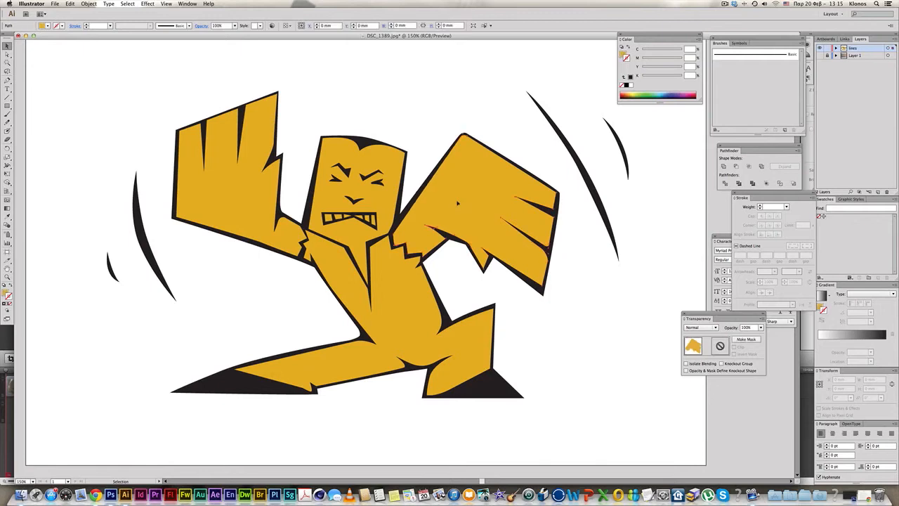
pyautogui.keyDown('shift'); pyautogui.click(250, 203); pyautogui.keyUp('shift')
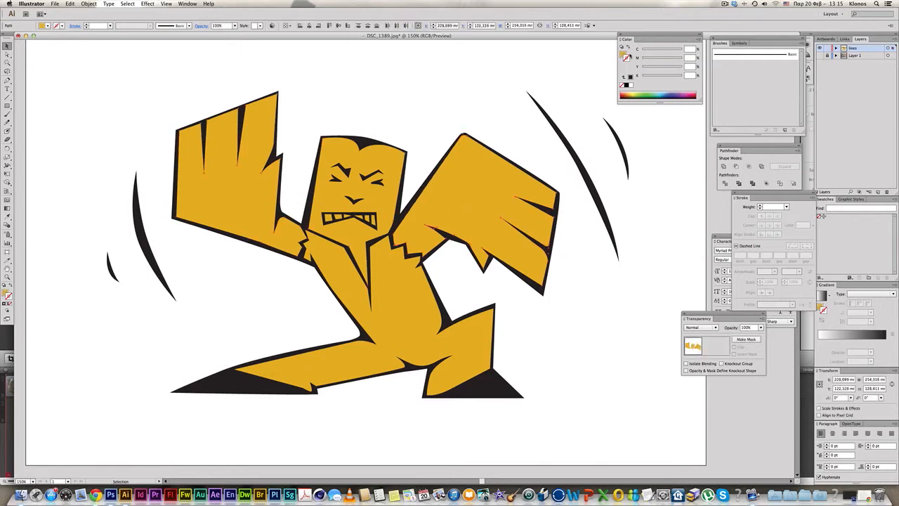
pyautogui.click(622, 55)
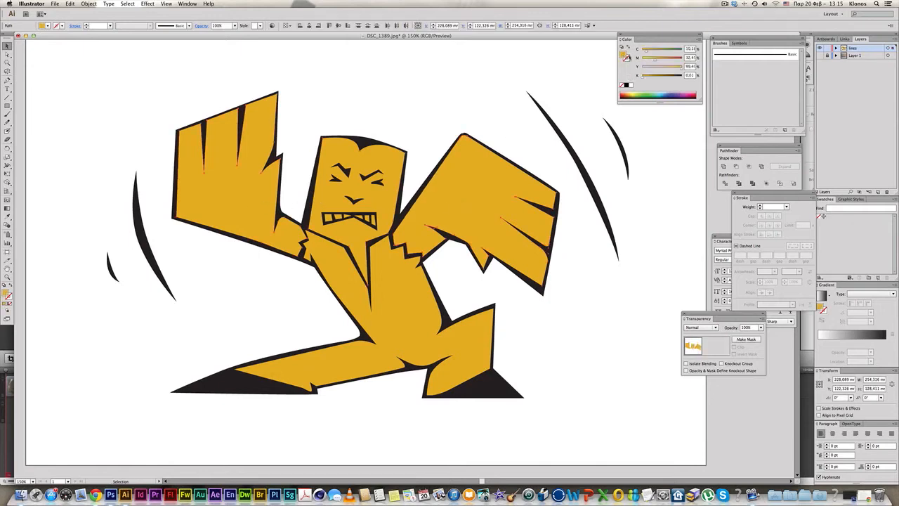
pyautogui.moveTo(653, 60); pyautogui.dragTo(601, 73)
pyautogui.click(594, 304)
# Step: Select all the teeth inside the mouth, fill them white, and deselect them
pyautogui.press('z')
pyautogui.moveTo(161, 93); pyautogui.dragTo(587, 460)
pyautogui.click(402, 193)
pyautogui.keyDown('shift'); pyautogui.click(391, 193); pyautogui.keyUp('shift')
pyautogui.keyDown('shift'); pyautogui.click(381, 191); pyautogui.keyUp('shift')
pyautogui.keyDown('shift'); pyautogui.click(367, 189); pyautogui.keyUp('shift')
pyautogui.keyDown('shift'); pyautogui.click(357, 190); pyautogui.keyUp('shift')
pyautogui.keyDown('shift'); pyautogui.click(348, 191); pyautogui.keyUp('shift')
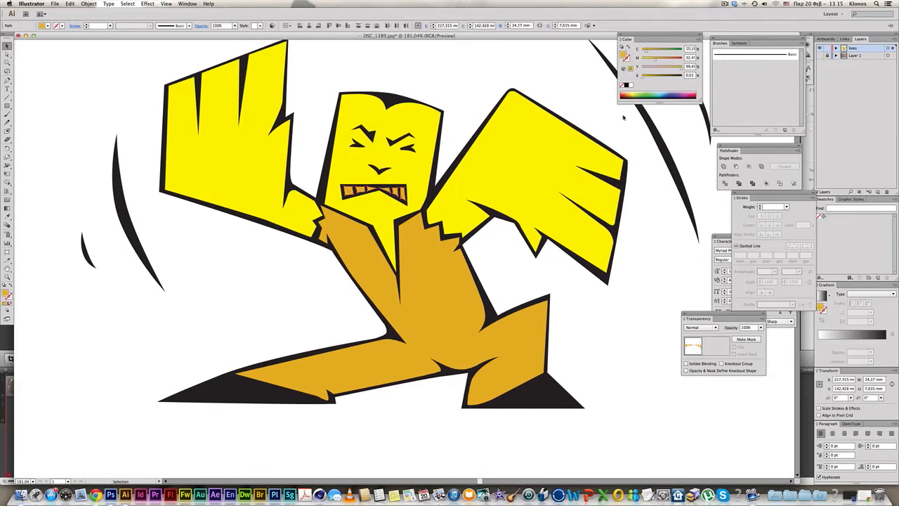
pyautogui.click(631, 84)
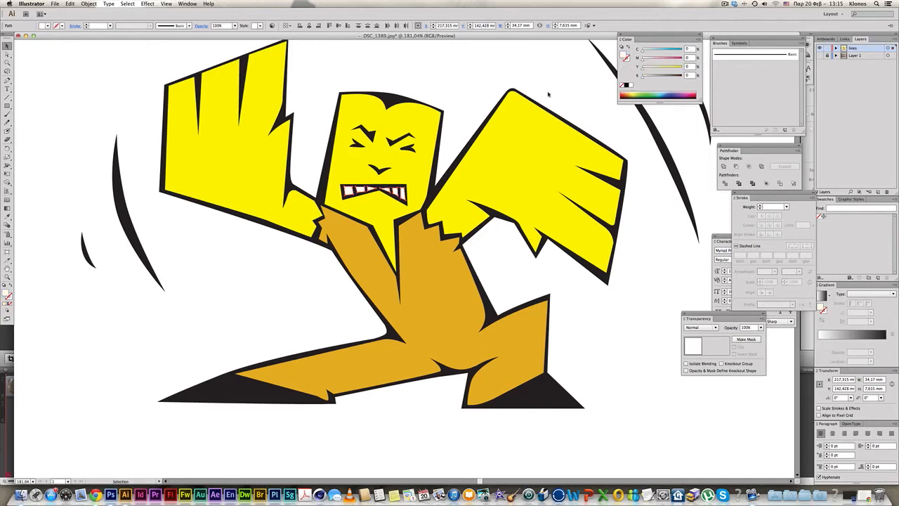
pyautogui.click(489, 82)
# Step: Set the suit's fill to orange with C 0, M 40, Y 100 and K 0, then deselect it
pyautogui.keyDown('alt'); pyautogui.keyDown('super'); pyautogui.click(428, 212); pyautogui.keyUp('super'); pyautogui.keyUp('alt')
pyautogui.keyDown('alt'); pyautogui.keyDown('super'); pyautogui.click(425, 258); pyautogui.keyUp('super'); pyautogui.keyUp('alt')
pyautogui.moveTo(446, 296); pyautogui.dragTo(457, 264)
pyautogui.click(458, 300)
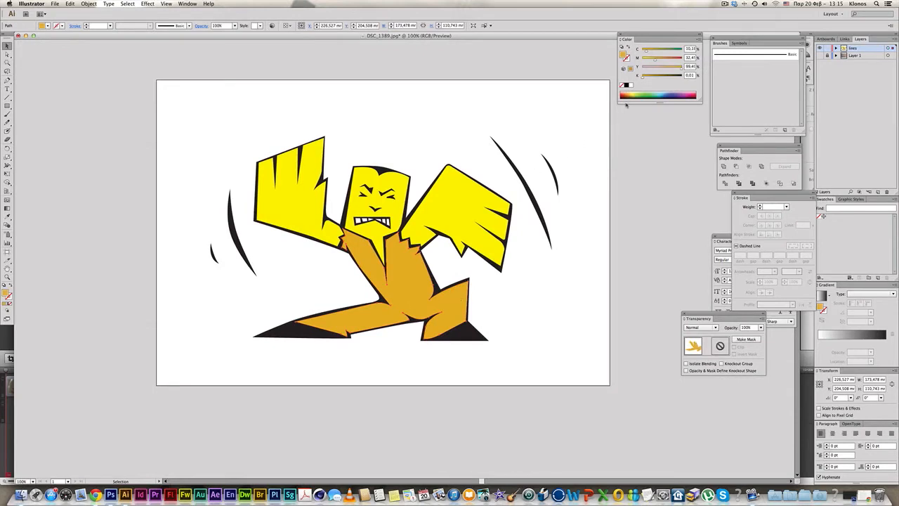
pyautogui.moveTo(644, 52); pyautogui.dragTo(658, 65)
pyautogui.click(692, 66)
pyautogui.write('100')
pyautogui.click(690, 58)
pyautogui.press('Return')
pyautogui.click(309, 80)
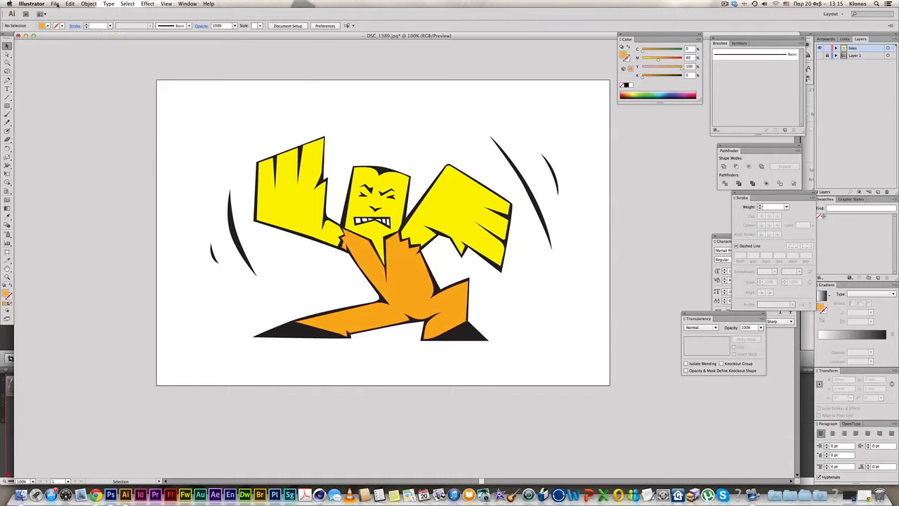
# Step: Convert the document's colour mode to CMYK
pyautogui.click(70, 4)
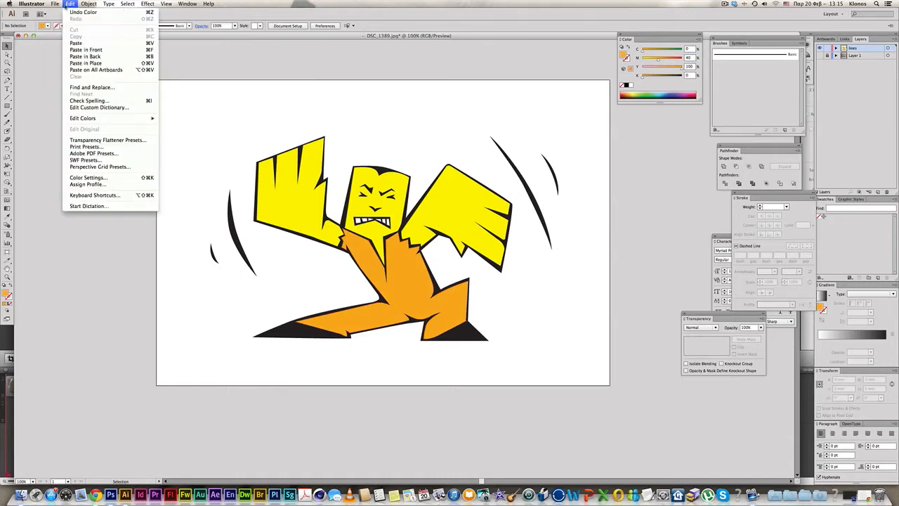
pyautogui.moveTo(60, 7)
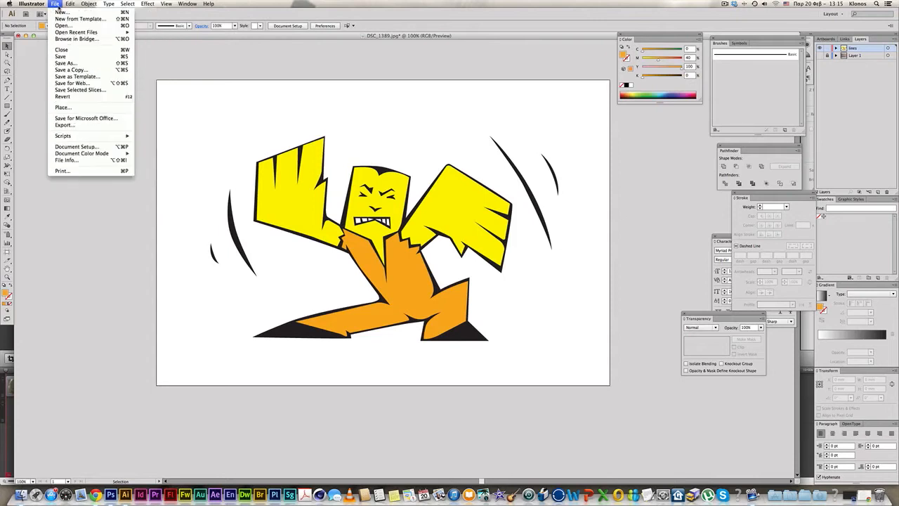
pyautogui.moveTo(127, 153)
pyautogui.click(156, 153)
pyautogui.press('space')
pyautogui.keyDown('super'); pyautogui.click(453, 178); pyautogui.keyUp('super')
pyautogui.moveTo(453, 220); pyautogui.dragTo(526, 168)
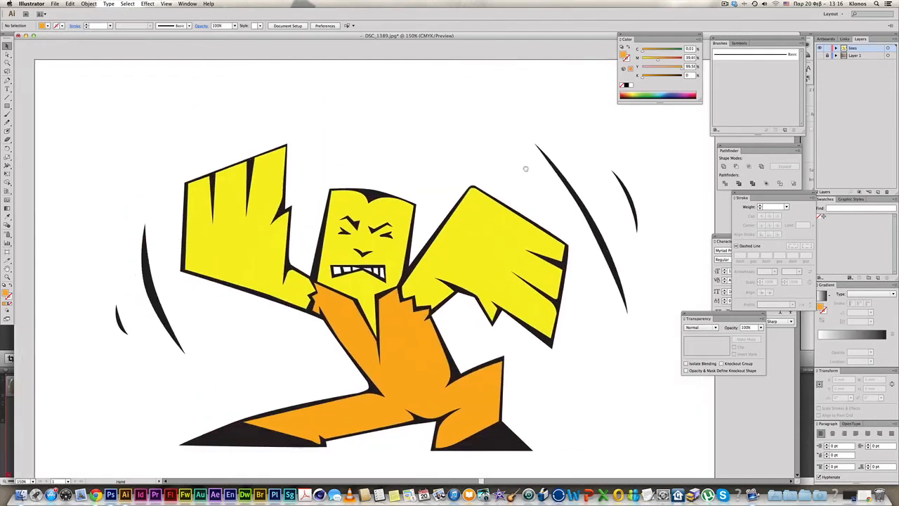
pyautogui.keyDown('alt'); pyautogui.keyDown('super'); pyautogui.click(460, 200); pyautogui.keyUp('super'); pyautogui.keyUp('alt')
pyautogui.moveTo(454, 222); pyautogui.dragTo(534, 123)
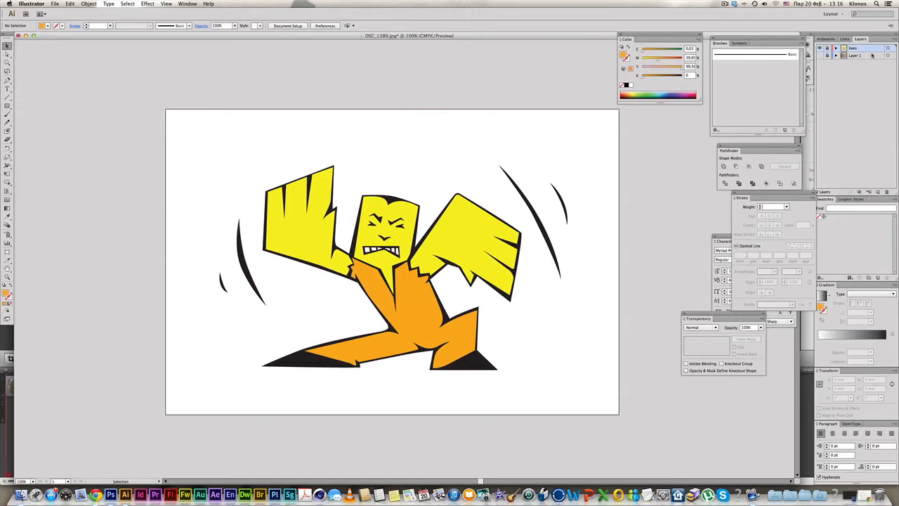
# Step: Add a new layer between the lines layer and Layer 1 and name it "back"
pyautogui.click(877, 191)
pyautogui.doubleClick(856, 56)
pyautogui.write('d')
pyautogui.write('ack')
pyautogui.press('Return')
# Step: Draw a rectangle covering the whole artboard and fill it pale yellow with C 0, M 0, Y 35 and K 0
pyautogui.click(7, 106)
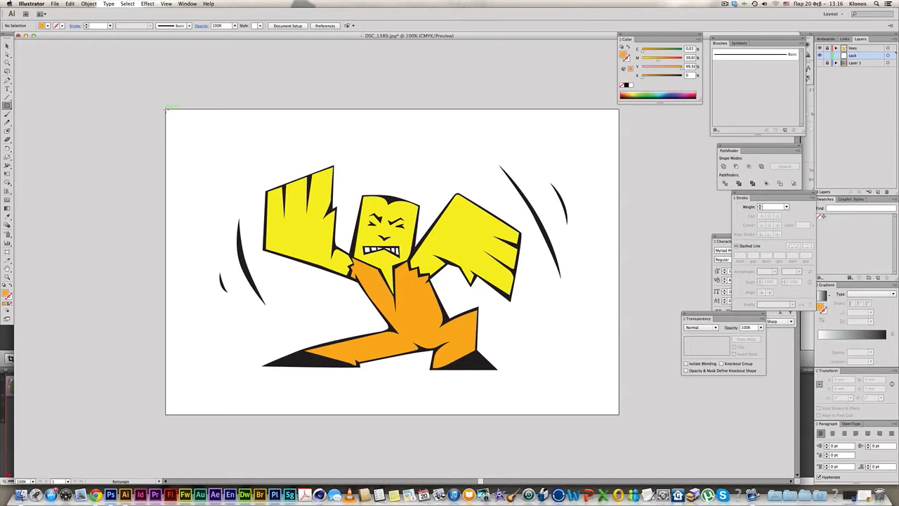
pyautogui.moveTo(166, 109); pyautogui.dragTo(619, 414)
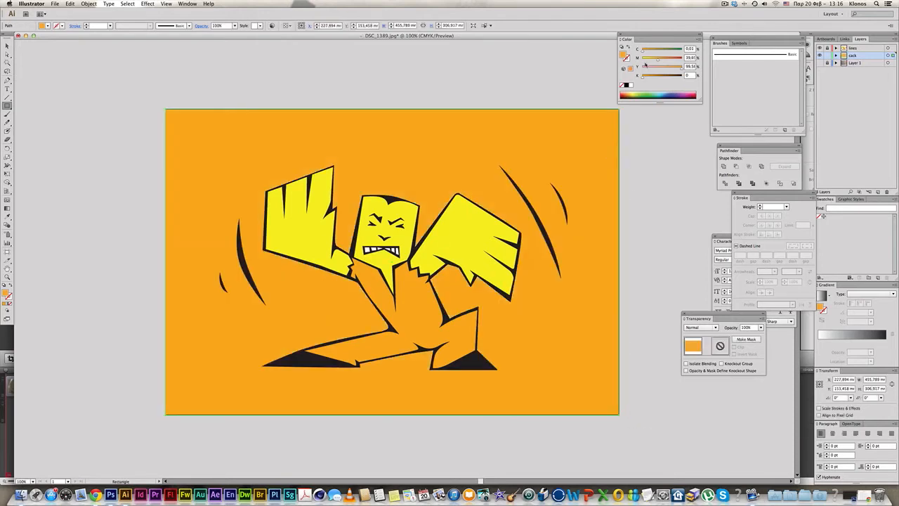
pyautogui.moveTo(643, 77)
pyautogui.mouseDown()
pyautogui.moveTo(665, 79)
pyautogui.moveTo(642, 76)
pyautogui.moveTo(652, 63)
pyautogui.moveTo(641, 60)
pyautogui.moveTo(673, 70)
pyautogui.moveTo(644, 71)
pyautogui.moveTo(652, 52)
pyautogui.moveTo(641, 52)
pyautogui.moveTo(657, 70)
pyautogui.mouseUp()
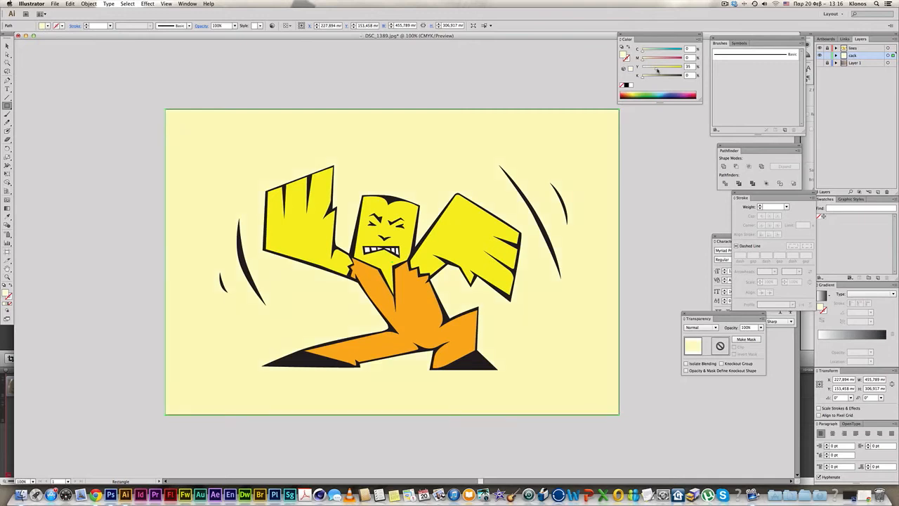
pyautogui.click(688, 67)
pyautogui.keyDown('super'); pyautogui.click(670, 167); pyautogui.keyUp('super')
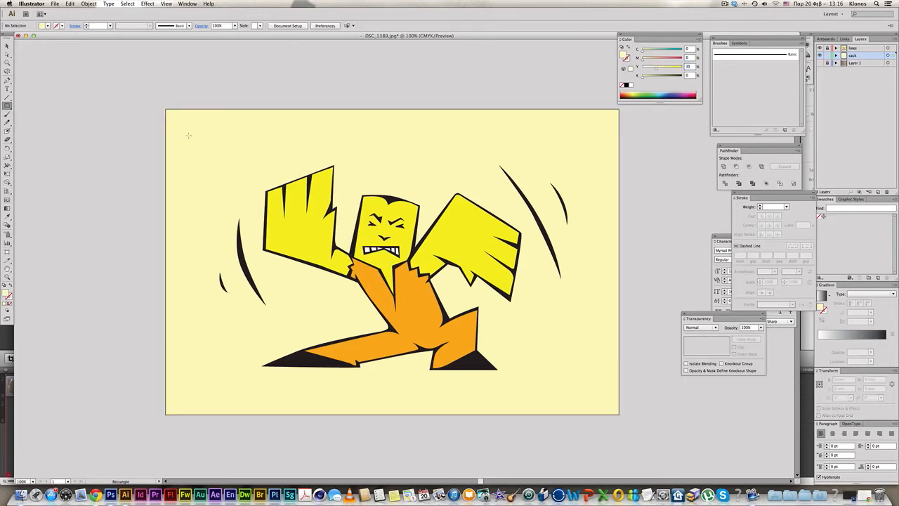
# Step: Draw a circle about 124 mm in diameter behind the figure's torso and fill it black
pyautogui.scroll(-2, 447, 216)
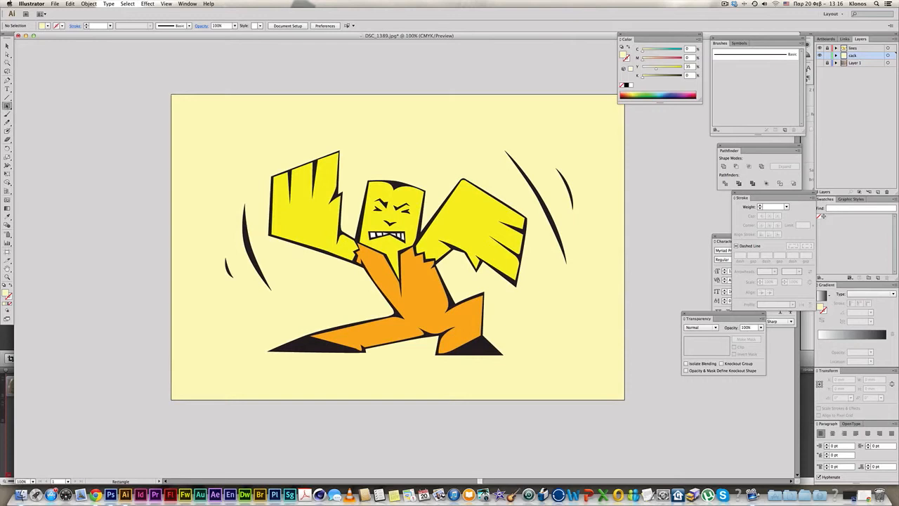
pyautogui.click(7, 106)
pyautogui.click(40, 122)
pyautogui.moveTo(353, 188); pyautogui.dragTo(476, 311)
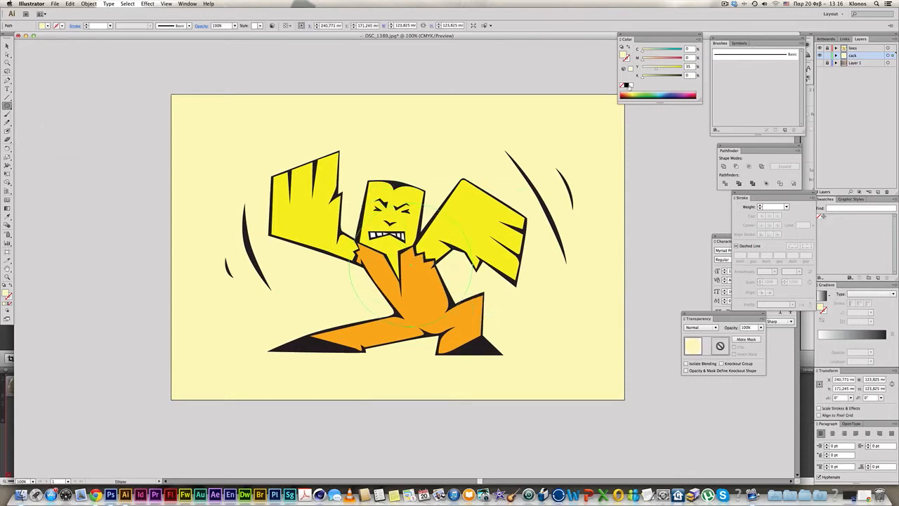
pyautogui.click(627, 85)
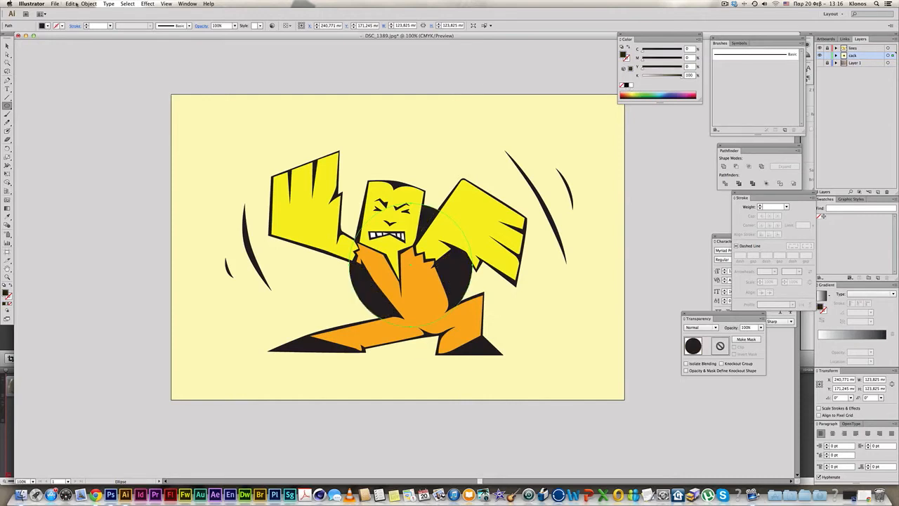
# Step: Apply a Zig Zag effect to the black circle with absolute size 33.87 mm, corner points and more than 16 ridges per segment
pyautogui.click(145, 5)
pyautogui.moveTo(199, 97)
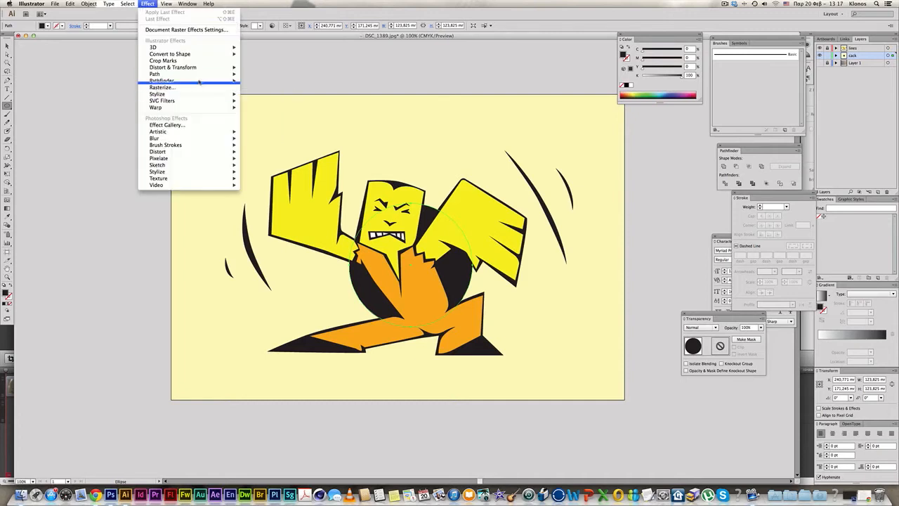
pyautogui.moveTo(199, 67)
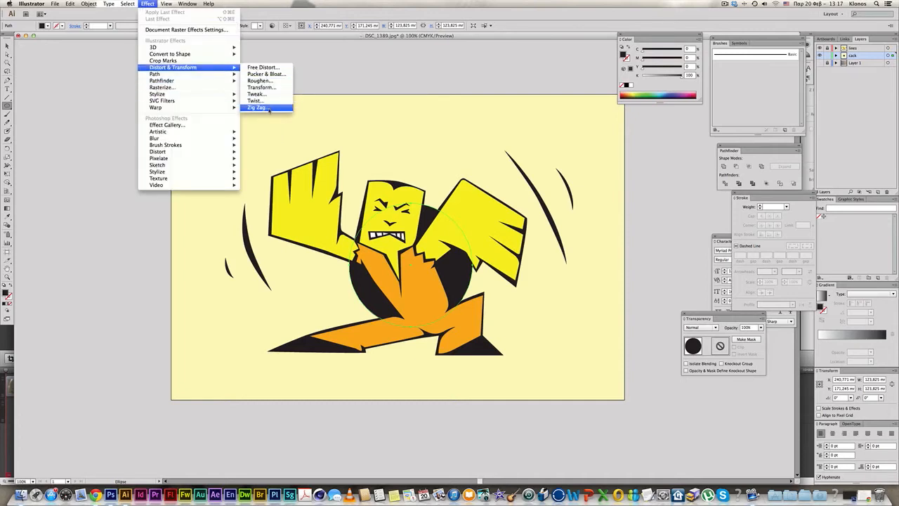
pyautogui.click(266, 108)
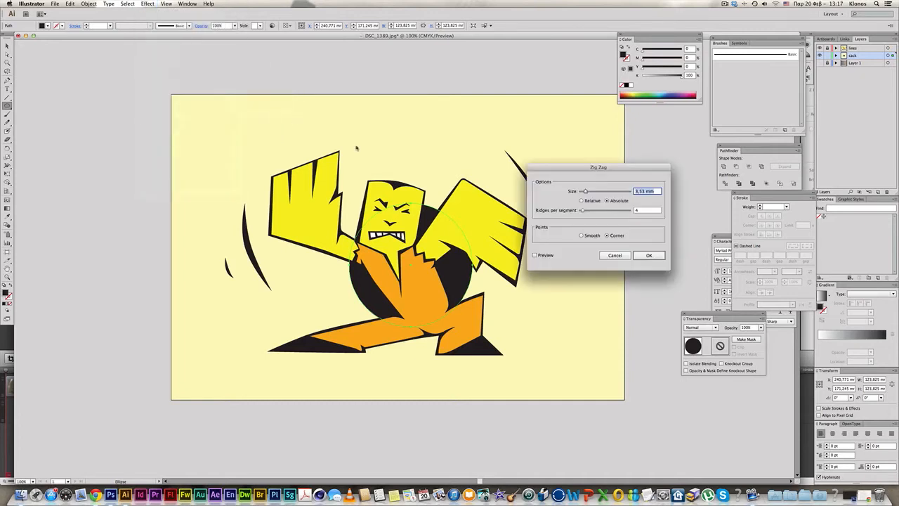
pyautogui.click(536, 256)
pyautogui.moveTo(582, 211); pyautogui.dragTo(627, 192)
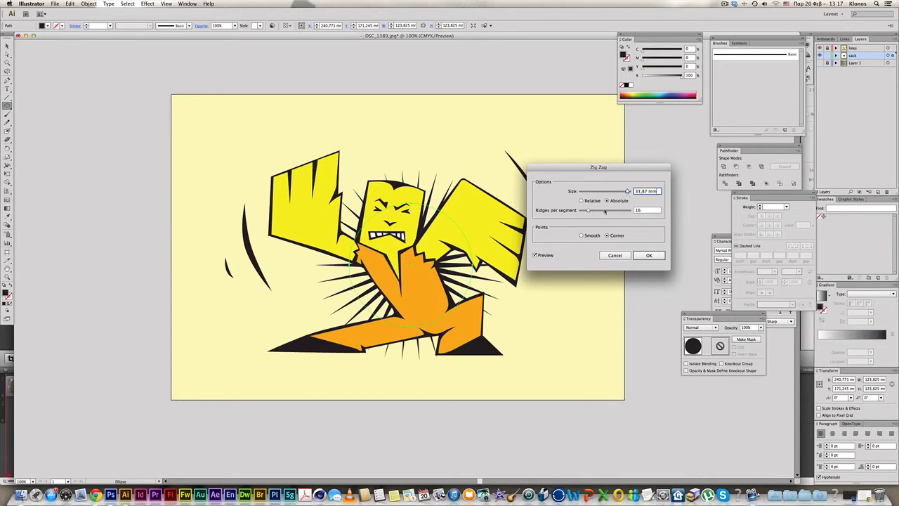
pyautogui.moveTo(588, 211)
pyautogui.mouseDown()
pyautogui.moveTo(598, 211)
pyautogui.moveTo(590, 211)
pyautogui.mouseUp()
pyautogui.click(647, 256)
# Step: Move the black starburst up behind the head and expand its appearance into editable paths
pyautogui.keyDown('super'); pyautogui.click(105, 59); pyautogui.keyUp('super')
pyautogui.moveTo(425, 223); pyautogui.dragTo(425, 134)
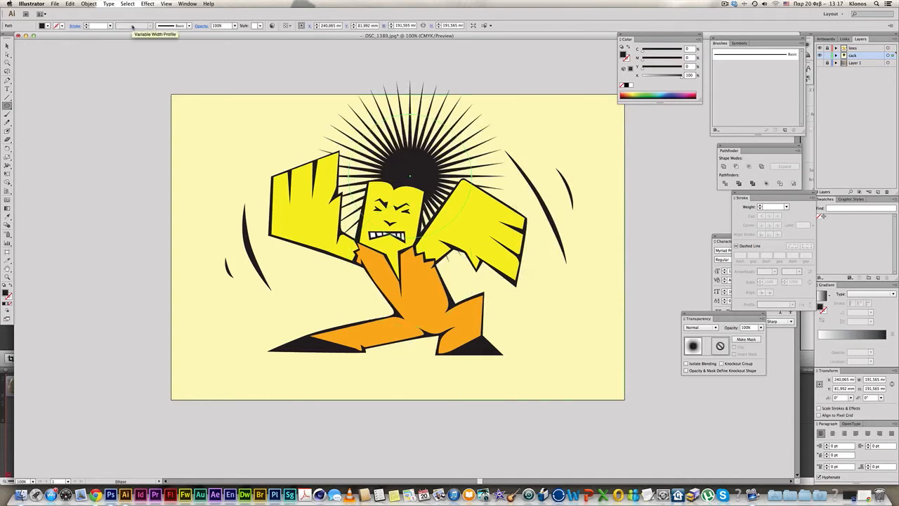
pyautogui.click(88, 4)
pyautogui.click(112, 81)
# Step: Enlarge the starburst proportionally to about 340 mm across and position it centred behind the figure
pyautogui.press('e')
pyautogui.moveTo(506, 271); pyautogui.dragTo(650, 417)
pyautogui.moveTo(440, 273); pyautogui.dragTo(442, 277)
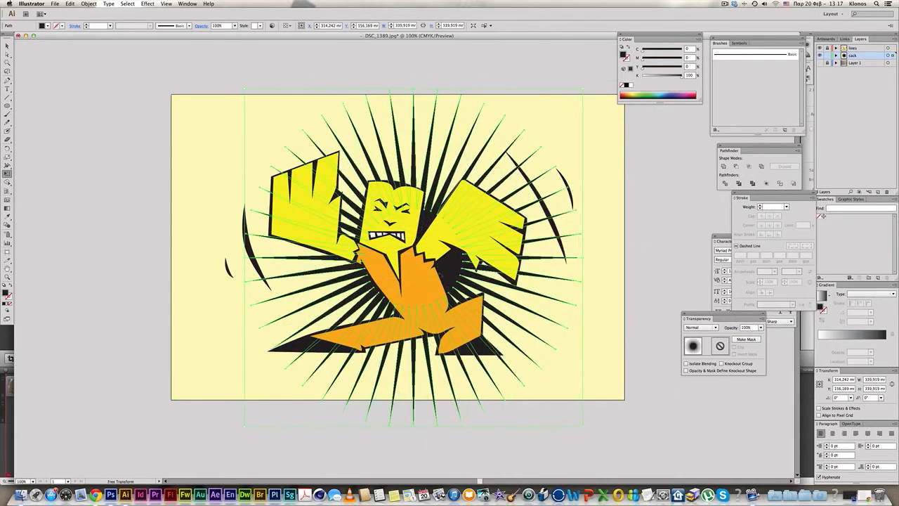
# Step: Enlarge the black starburst proportionally to about 401 mm across and centre it behind the figure
pyautogui.press('super+minus')
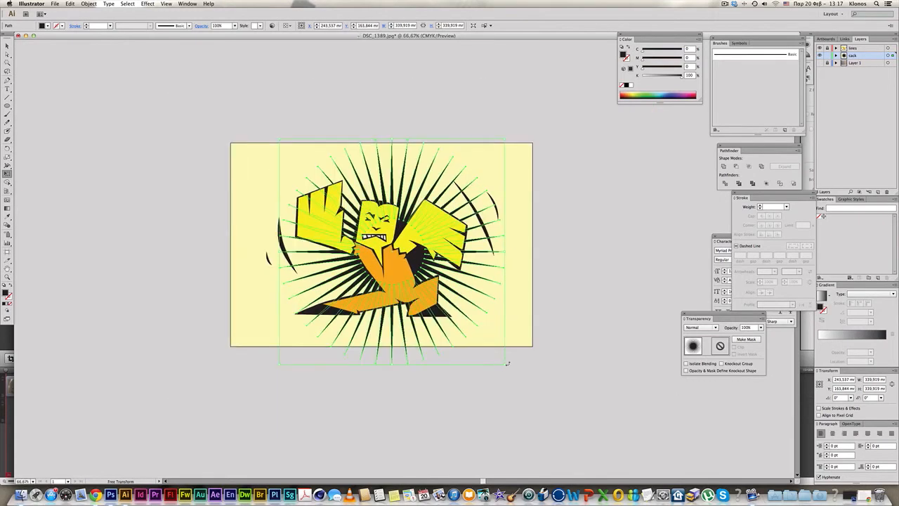
pyautogui.moveTo(505, 364); pyautogui.dragTo(546, 405)
pyautogui.moveTo(471, 317); pyautogui.dragTo(446, 308)
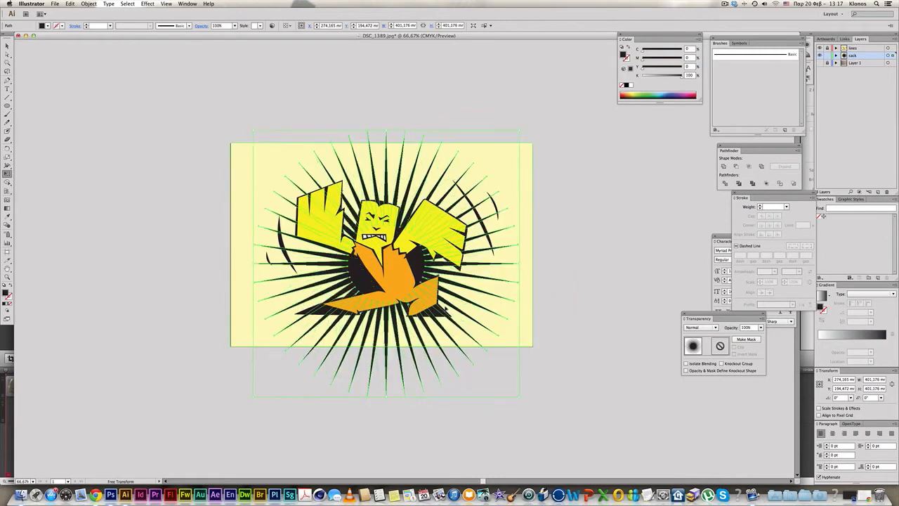
pyautogui.click(594, 302)
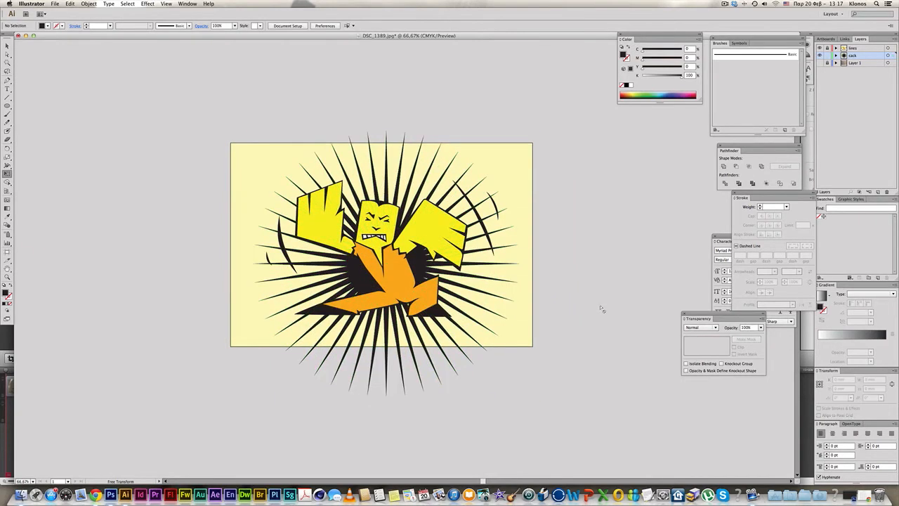
pyautogui.moveTo(443, 403); pyautogui.dragTo(352, 340)
# Step: Bring the pale yellow background rectangle in front of the starburst
pyautogui.keyDown('super'); pyautogui.click(269, 172); pyautogui.keyUp('super')
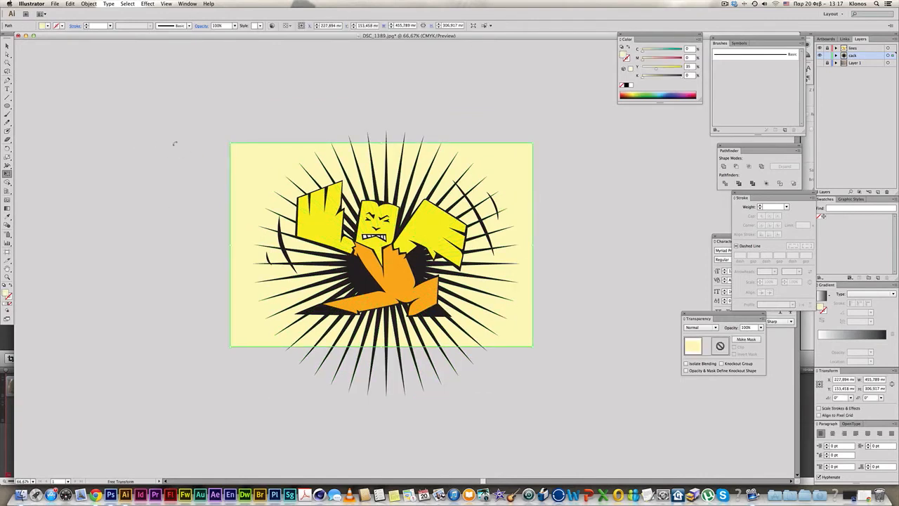
pyautogui.press('v')
pyautogui.press('super+bracketright')
pyautogui.press('e')
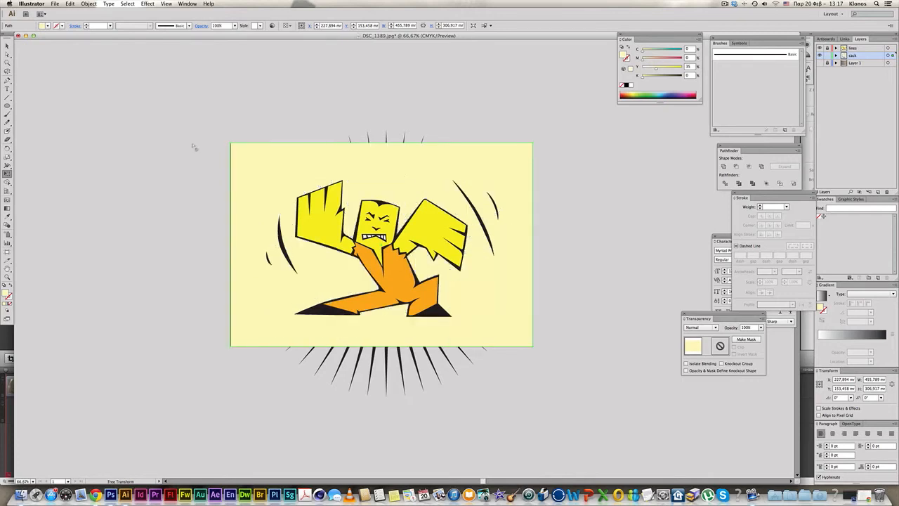
# Step: Make a clipping mask that trims the starburst to the pale yellow background rectangle
pyautogui.keyDown('super'); pyautogui.click(551, 353); pyautogui.keyUp('super')
pyautogui.keyDown('super'); pyautogui.click(522, 323); pyautogui.keyUp('super')
pyautogui.keyDown('shift'); pyautogui.keyDown('super'); pyautogui.click(422, 390); pyautogui.keyUp('super'); pyautogui.keyUp('shift')
pyautogui.keyDown('shift'); pyautogui.keyDown('super'); pyautogui.click(420, 386); pyautogui.keyUp('super'); pyautogui.keyUp('shift')
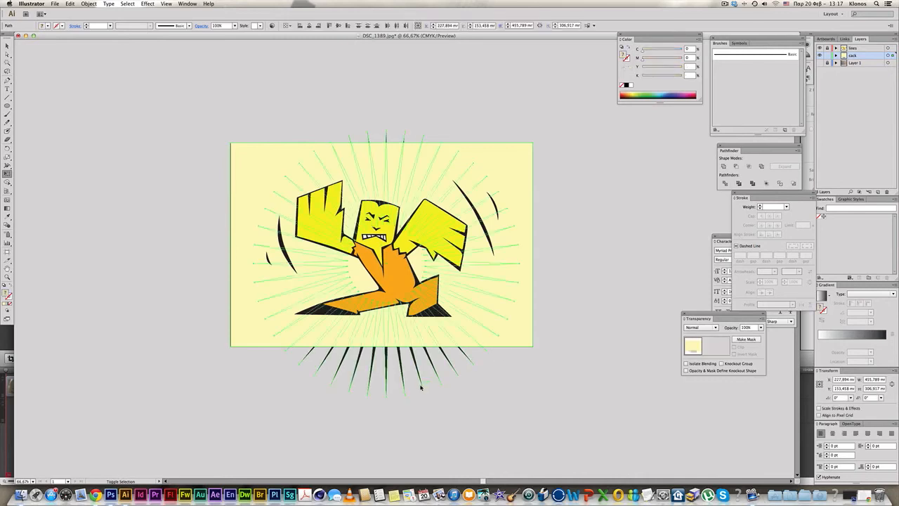
pyautogui.press('super+7')
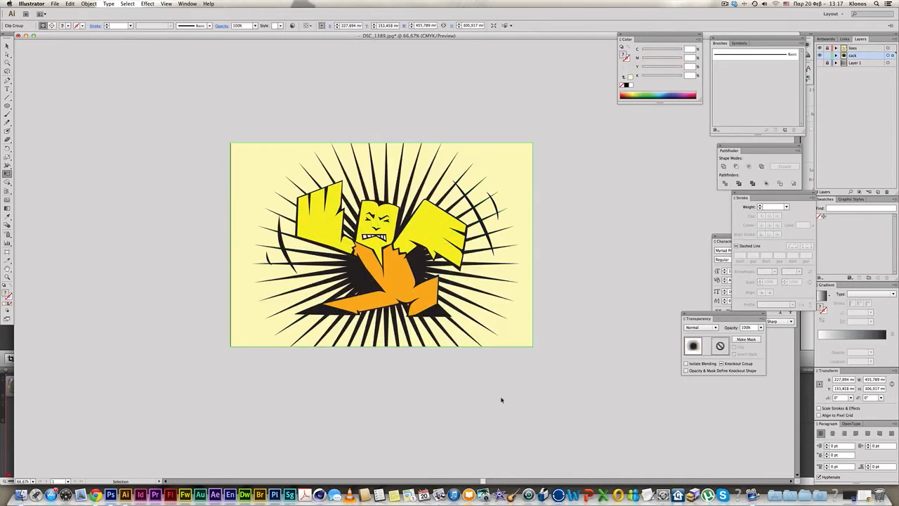
pyautogui.click(500, 400)
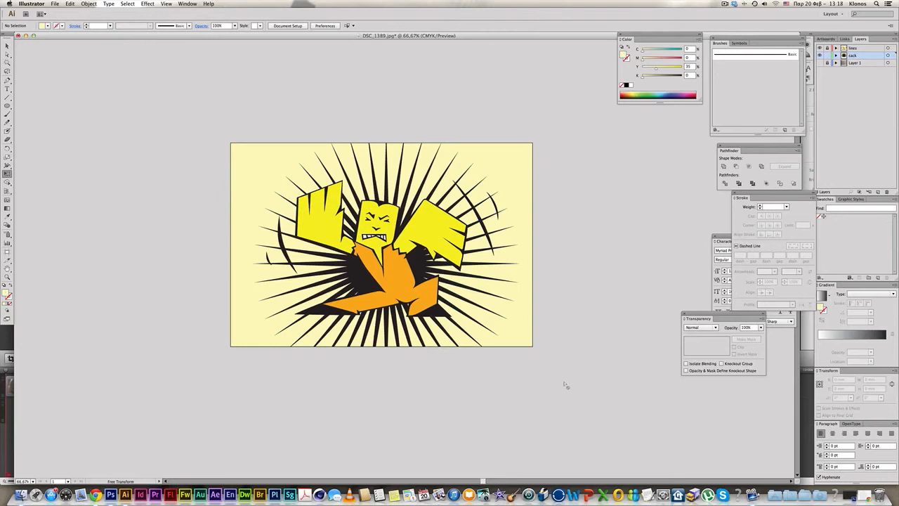
# Step: Fill the clipped starburst with pale yellow of 35% yellow and 0% black, and set its blending mode to Multiply
pyautogui.click(7, 54)
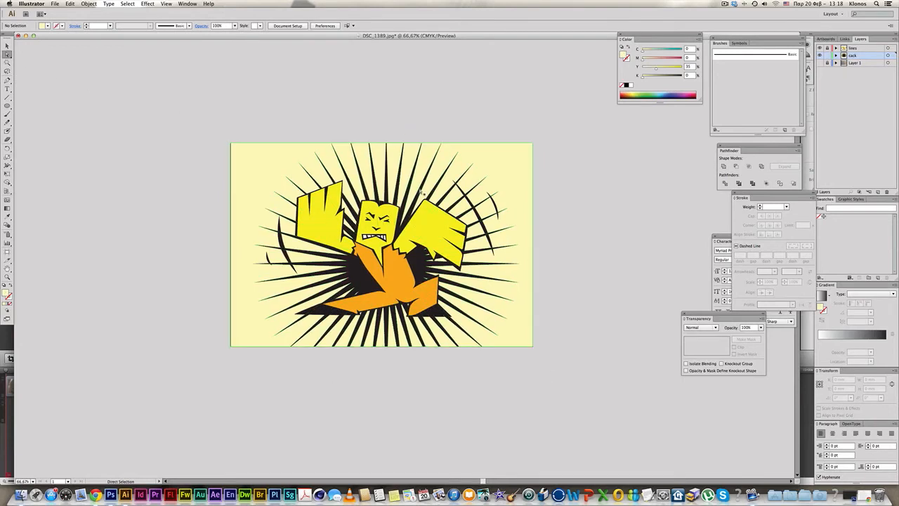
pyautogui.click(415, 263)
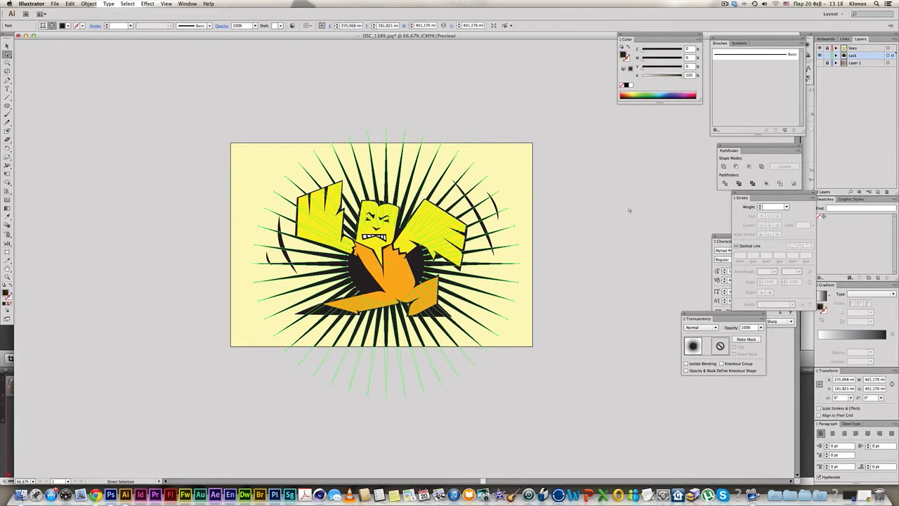
pyautogui.moveTo(679, 76); pyautogui.dragTo(642, 76)
pyautogui.write('35')
pyautogui.press('Return')
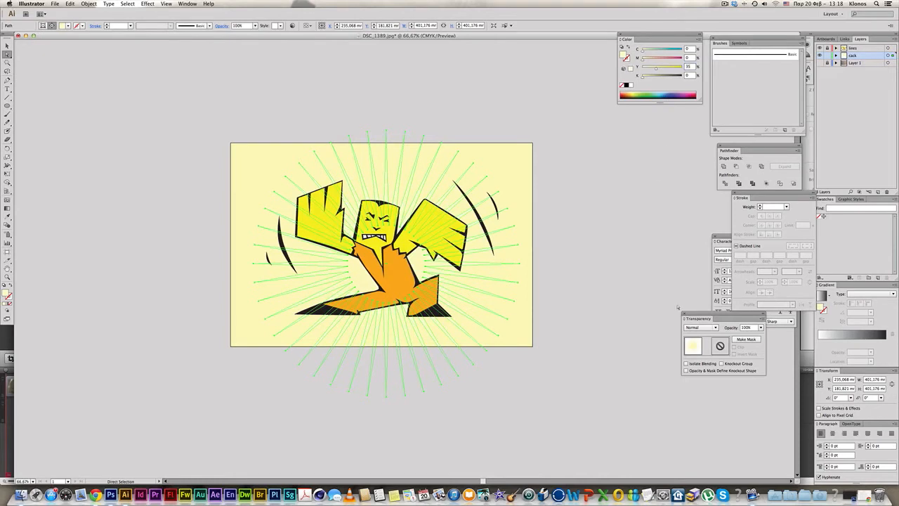
pyautogui.click(700, 327)
pyautogui.click(695, 348)
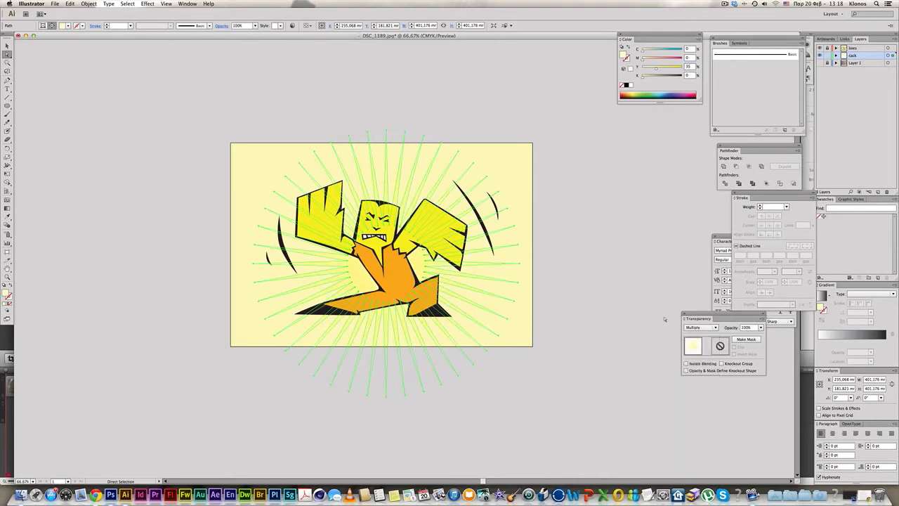
pyautogui.click(634, 289)
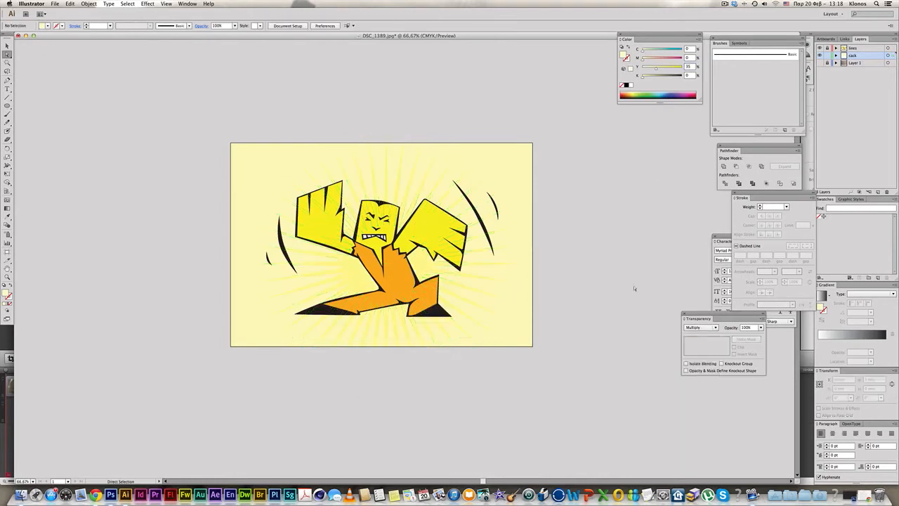
# Step: Try a warmer starburst fill by raising its magenta and lowering its yellow to 31%, and undo it
pyautogui.click(356, 276)
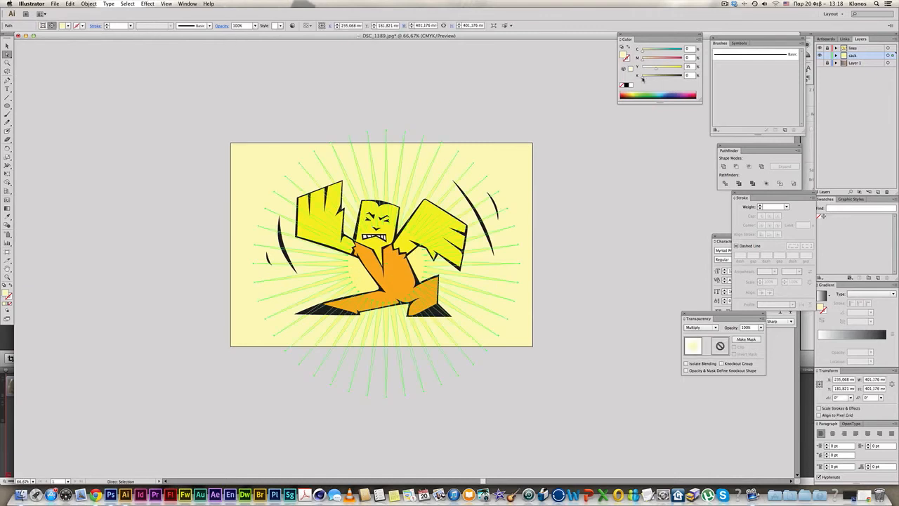
pyautogui.moveTo(643, 61); pyautogui.dragTo(655, 69)
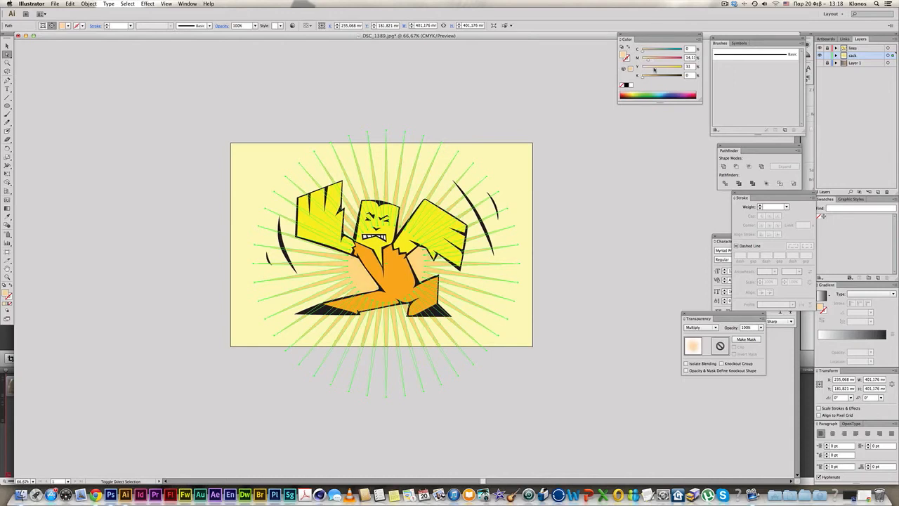
pyautogui.click(641, 199)
pyautogui.press('super+z')
pyautogui.press('super+z')
pyautogui.press('super+z')
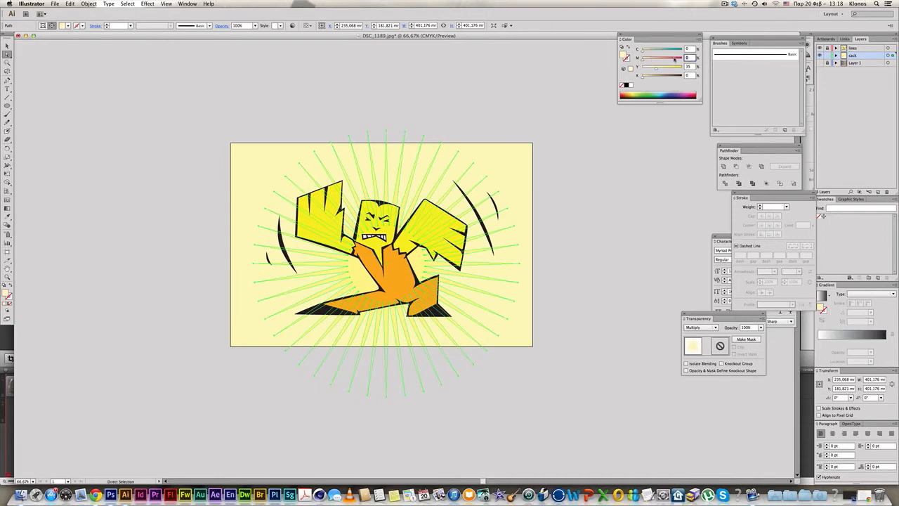
# Step: Set the starburst's fill to 10% magenta and 5% black
pyautogui.press('Return')
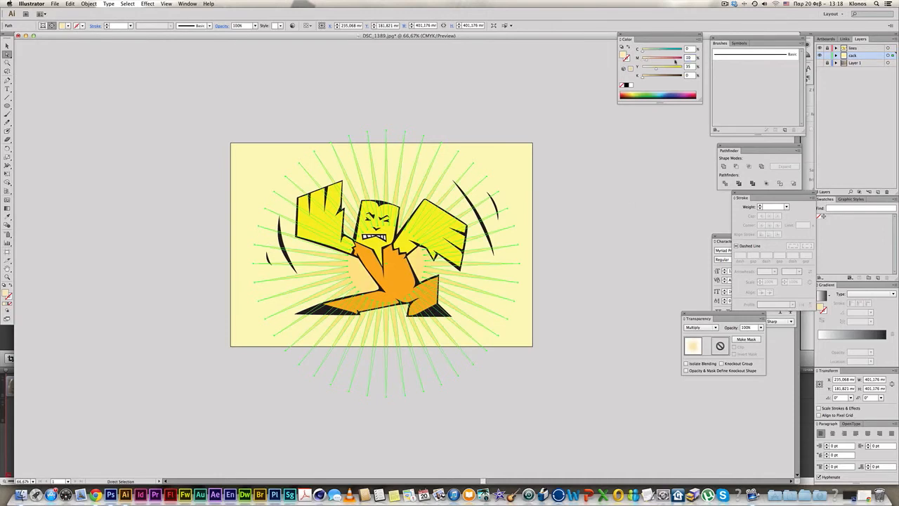
pyautogui.press('Return')
pyautogui.click(590, 124)
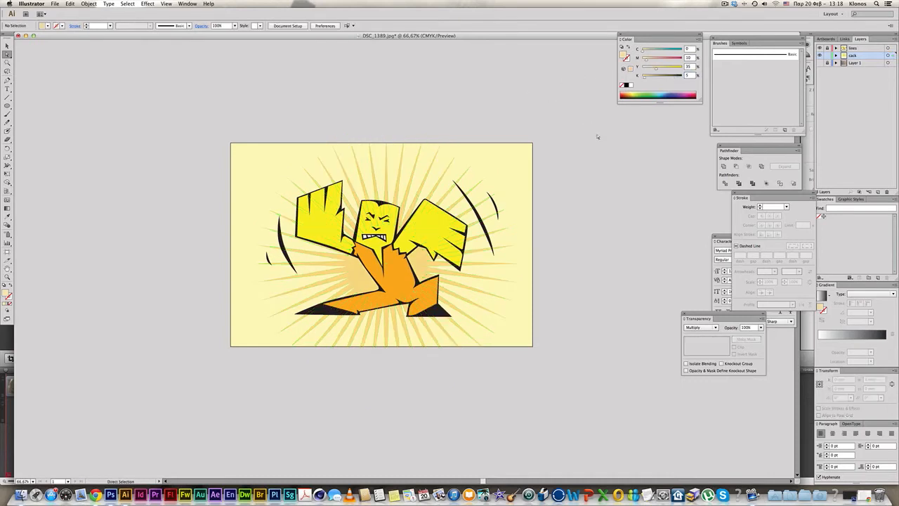
# Step: Try a fainter starburst at 20% and at 80% opacity
pyautogui.click(425, 179)
pyautogui.click(761, 327)
pyautogui.click(769, 351)
pyautogui.click(760, 327)
pyautogui.click(769, 399)
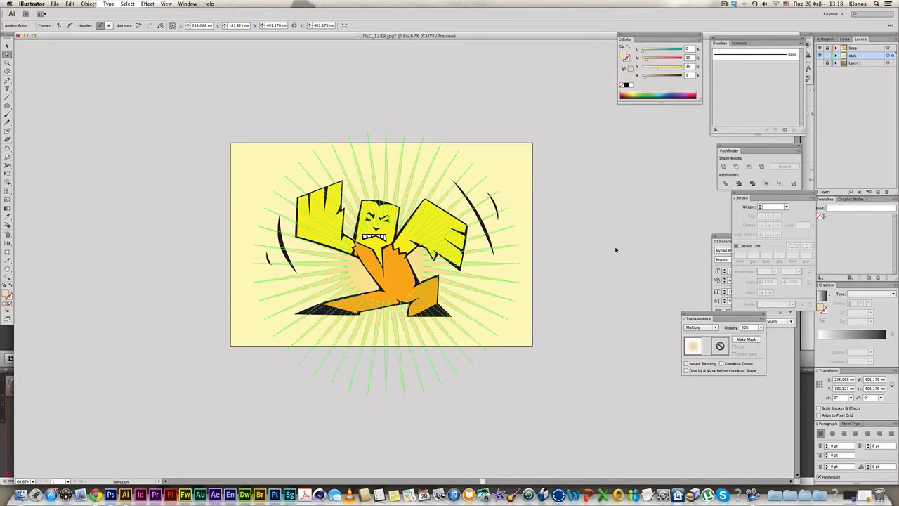
pyautogui.click(614, 247)
# Step: Set the starburst's opacity to 60%
pyautogui.click(761, 327)
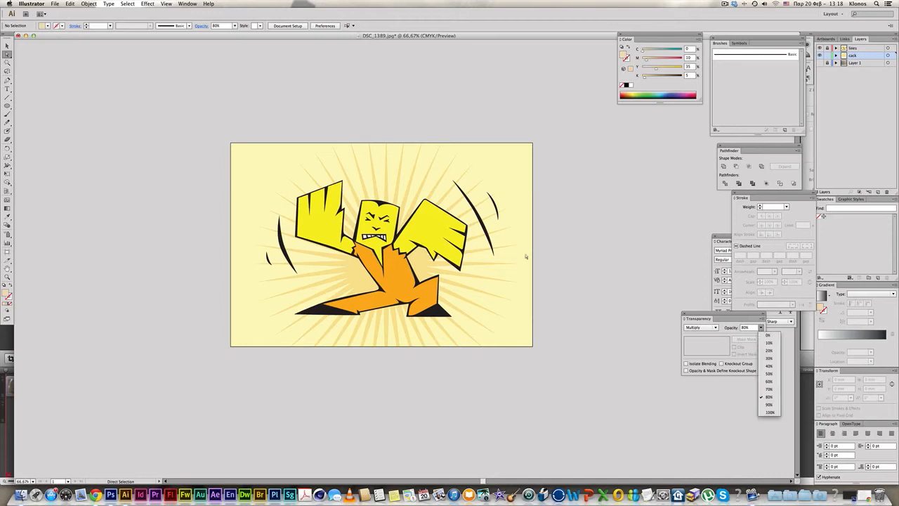
pyautogui.click(418, 199)
pyautogui.click(761, 328)
pyautogui.click(771, 381)
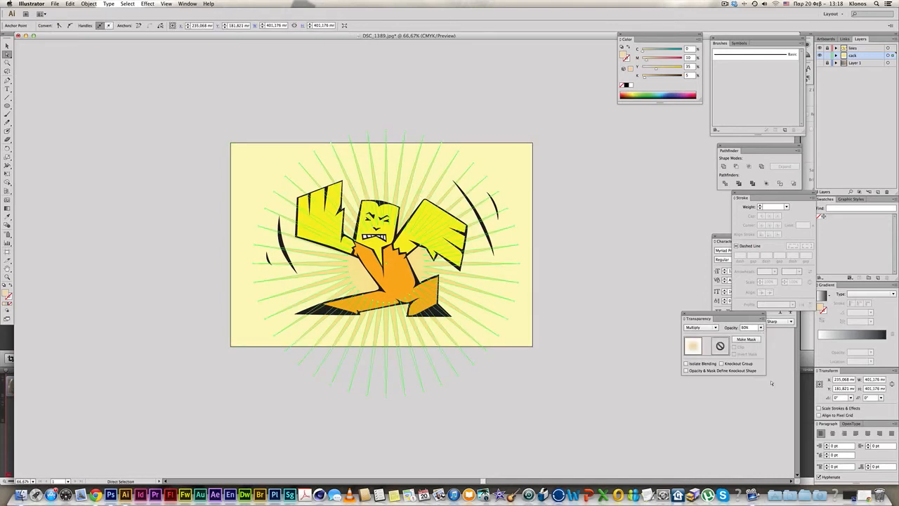
pyautogui.click(619, 304)
# Step: Rename the background's layer as back and lock it
pyautogui.moveTo(158, 97); pyautogui.dragTo(594, 317)
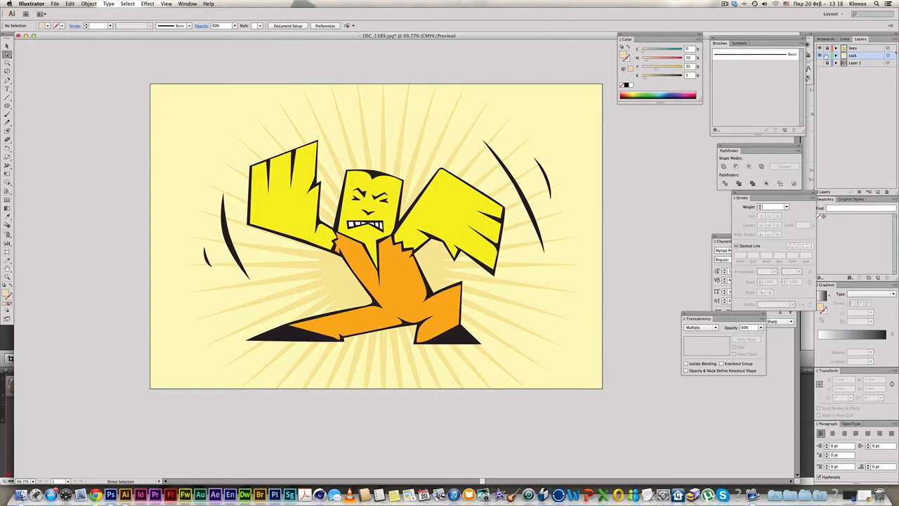
pyautogui.doubleClick(851, 55)
pyautogui.write('back')
pyautogui.press('Return')
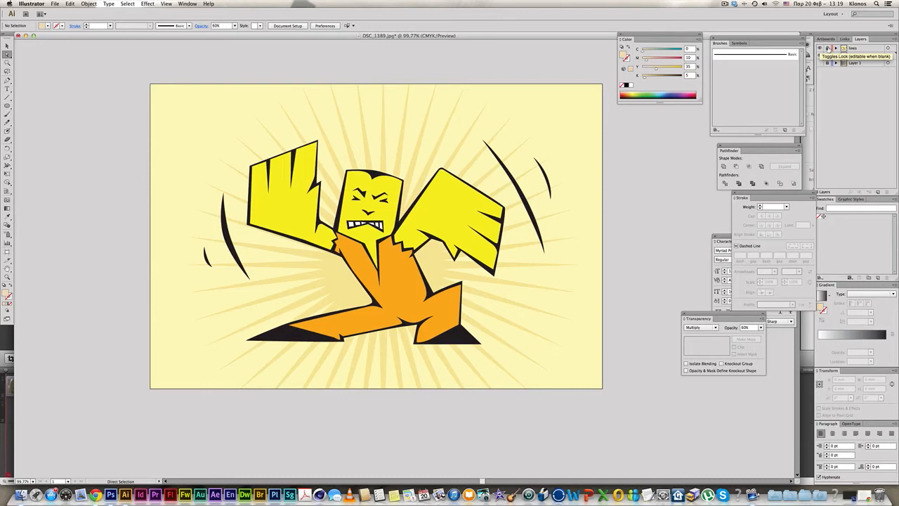
pyautogui.moveTo(444, 229)
pyautogui.mouseDown()
pyautogui.moveTo(459, 202)
pyautogui.moveTo(447, 218)
pyautogui.mouseUp()
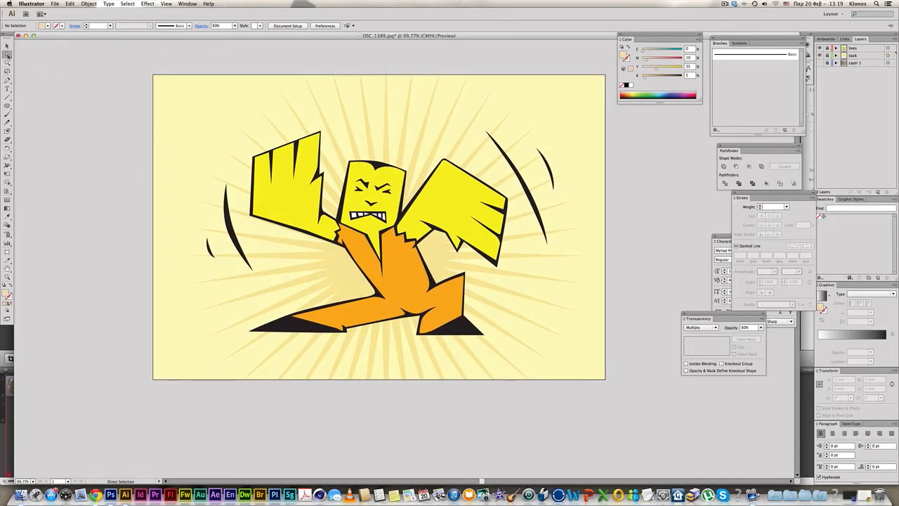
# Step: Create a new layer above the lines layer and name it shadows
pyautogui.click(7, 80)
pyautogui.click(878, 191)
pyautogui.doubleClick(854, 49)
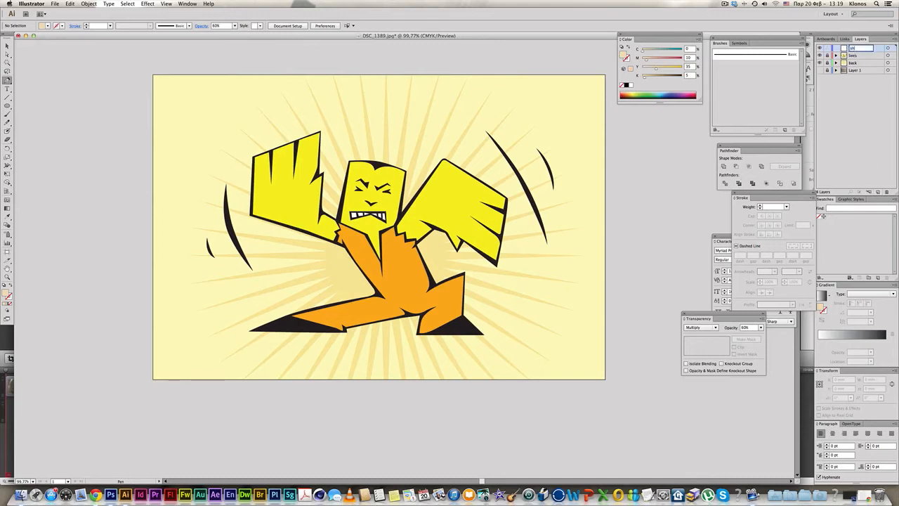
pyautogui.press('Return')
# Step: Start a Pen shadow shape at the jagged sleeve edge, curving down inside the torso and across to the bent knee
pyautogui.press('z')
pyautogui.moveTo(369, 189); pyautogui.dragTo(563, 392)
pyautogui.moveTo(340, 232); pyautogui.dragTo(444, 237)
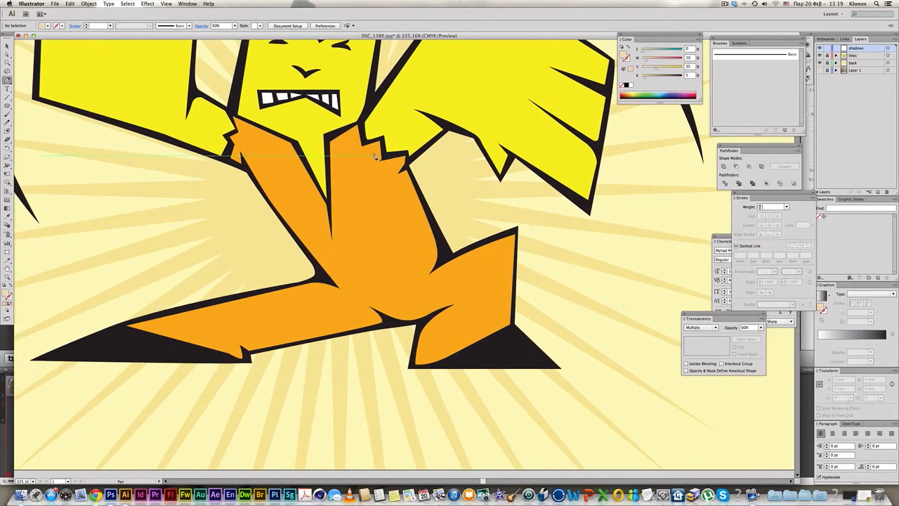
pyautogui.moveTo(382, 160)
pyautogui.mouseDown()
pyautogui.moveTo(382, 191)
pyautogui.moveTo(382, 174)
pyautogui.mouseUp()
pyautogui.click(357, 199)
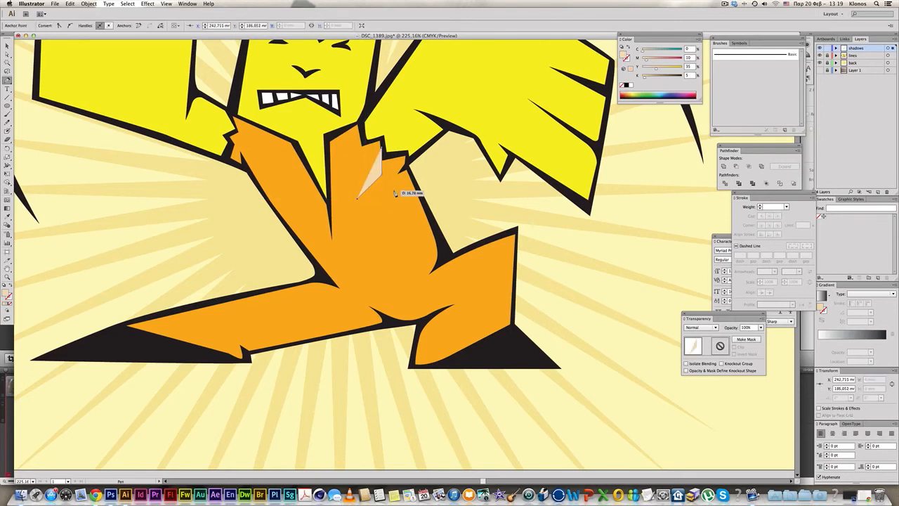
pyautogui.click(393, 190)
pyautogui.moveTo(424, 256); pyautogui.dragTo(394, 298)
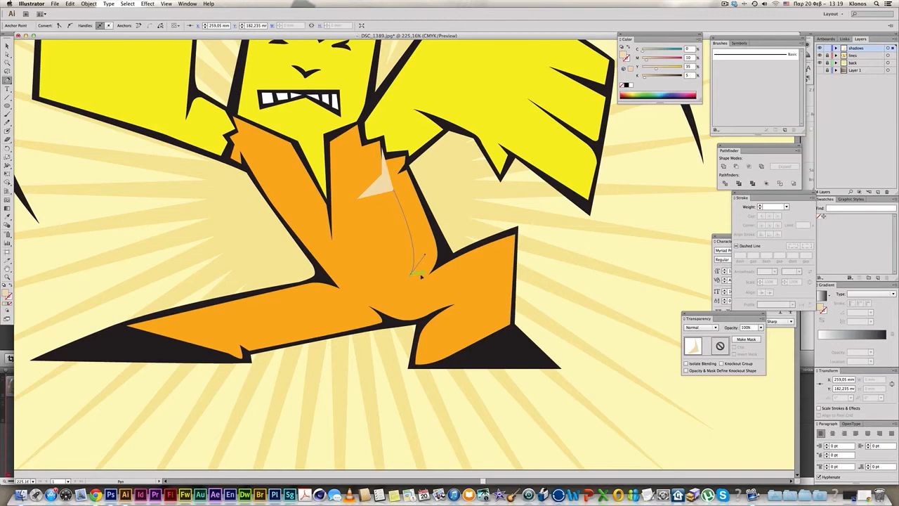
pyautogui.moveTo(399, 285); pyautogui.dragTo(469, 297)
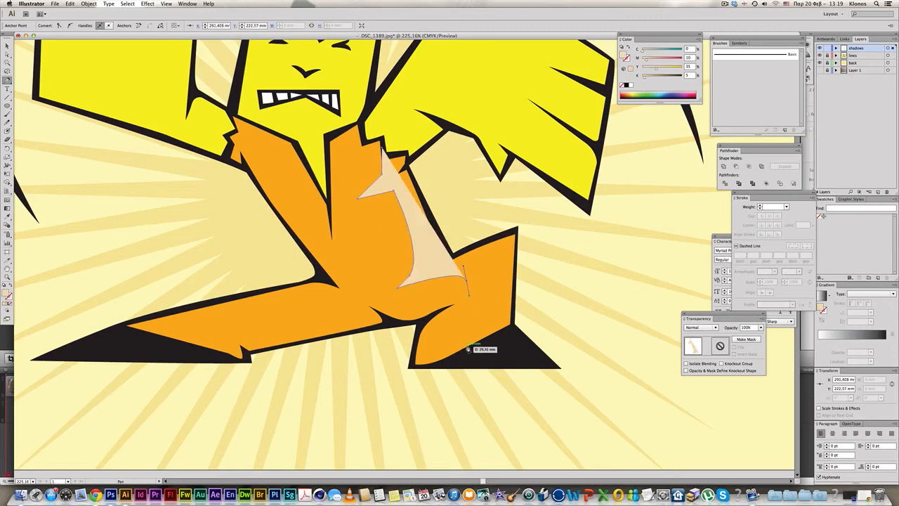
# Step: Continue the shadow shape around the bent leg and back up the torso's outer line, closing it at the sleeve
pyautogui.moveTo(462, 348); pyautogui.dragTo(508, 334)
pyautogui.moveTo(516, 229); pyautogui.dragTo(444, 261)
pyautogui.hotkey('ctrl', 'y')
pyautogui.click(442, 259)
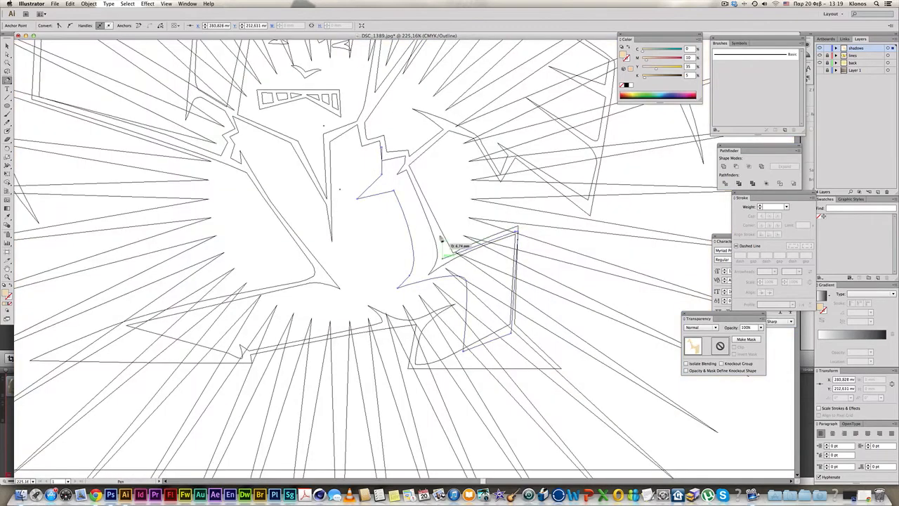
pyautogui.moveTo(419, 192); pyautogui.dragTo(411, 172)
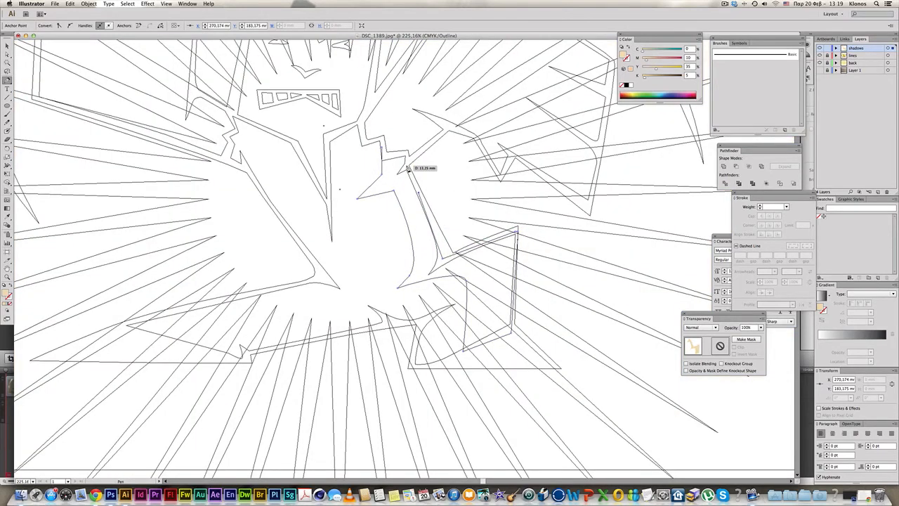
pyautogui.click(407, 154)
pyautogui.click(387, 152)
pyautogui.click(381, 147)
pyautogui.press('super+y')
# Step: Start a second Pen shadow shape at the hip, following the extended leg's underside down to the trouser cuff and its inner edge
pyautogui.click(350, 296)
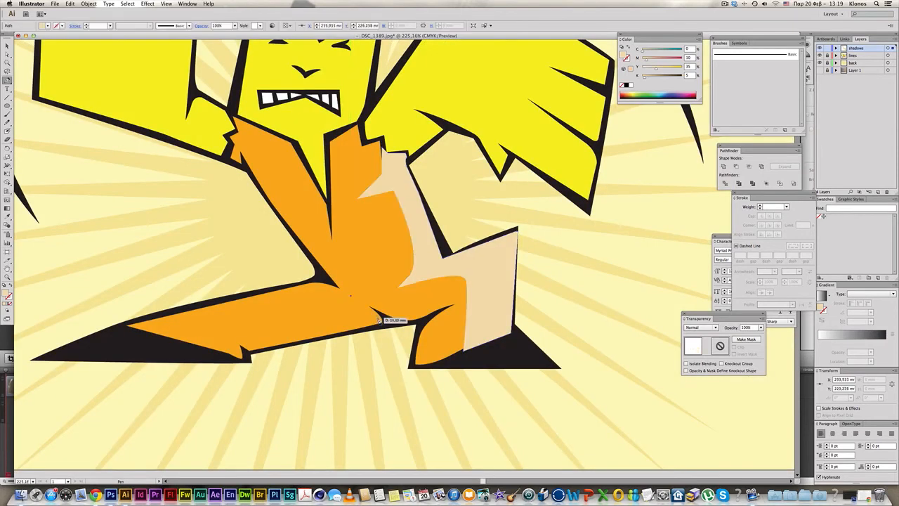
pyautogui.moveTo(388, 319)
pyautogui.mouseDown()
pyautogui.moveTo(390, 327)
pyautogui.moveTo(388, 321)
pyautogui.mouseUp()
pyautogui.click(251, 355)
pyautogui.moveTo(251, 354)
pyautogui.mouseDown()
pyautogui.moveTo(247, 367)
pyautogui.moveTo(246, 360)
pyautogui.mouseUp()
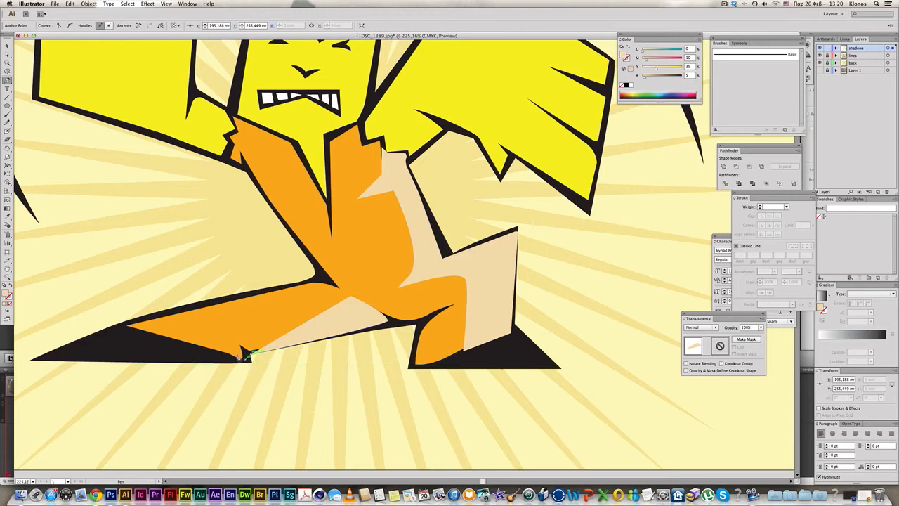
pyautogui.moveTo(190, 346); pyautogui.dragTo(209, 327)
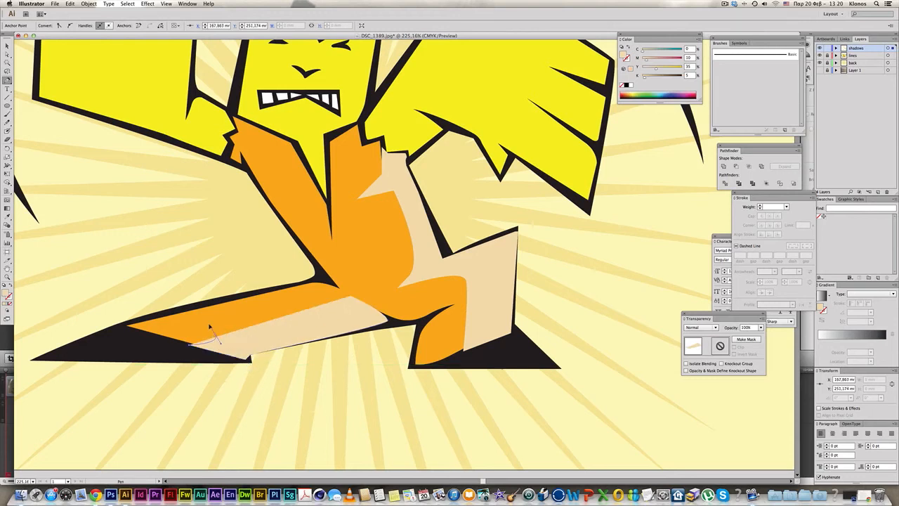
# Step: Curve the shadow's upper edge from the cuff back along the extended leg and close the shape at the hip
pyautogui.press('super+y')
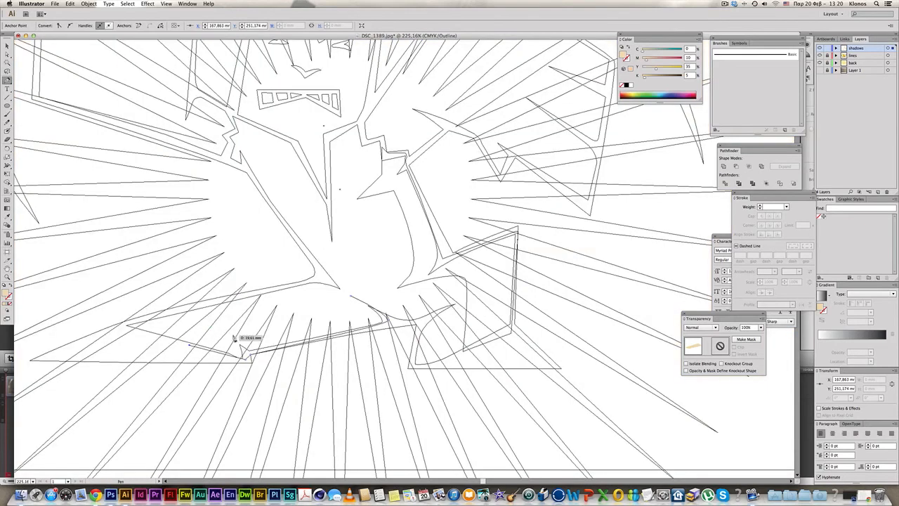
pyautogui.moveTo(217, 319); pyautogui.dragTo(246, 334)
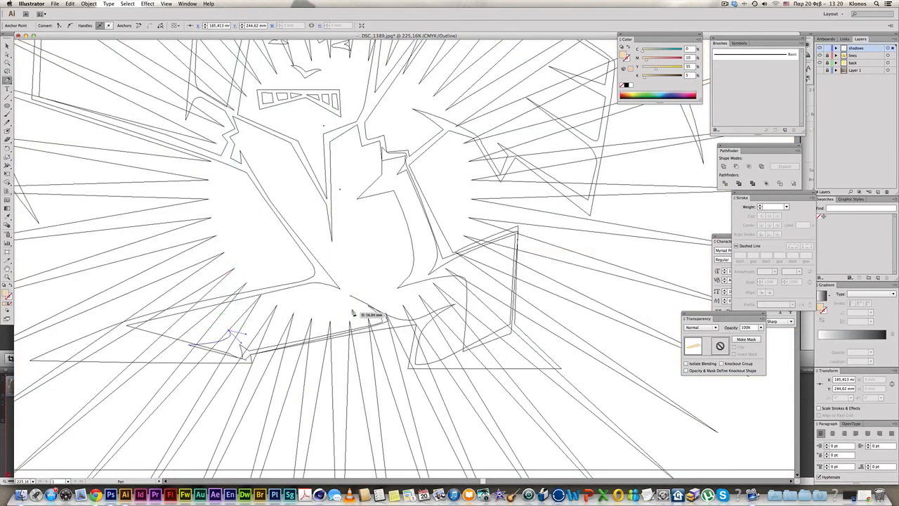
pyautogui.moveTo(335, 307)
pyautogui.mouseDown()
pyautogui.moveTo(358, 301)
pyautogui.moveTo(349, 302)
pyautogui.mouseUp()
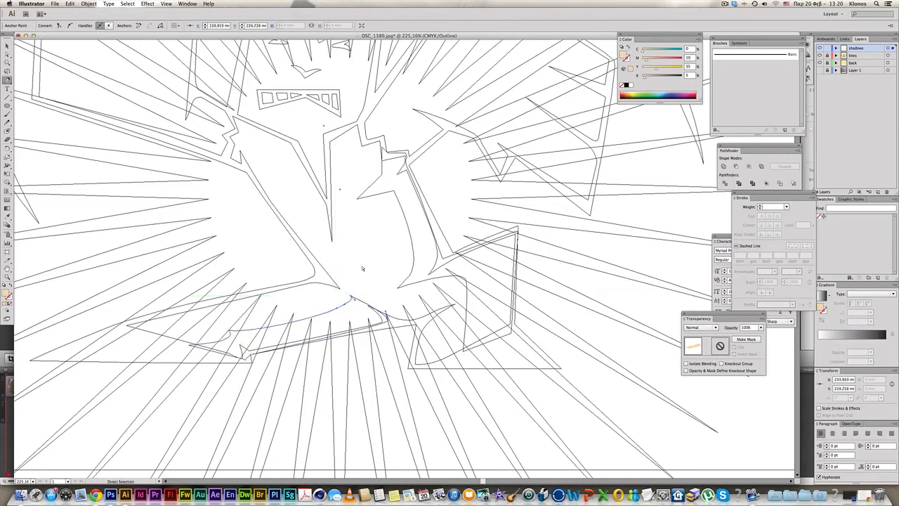
pyautogui.keyDown('ctrl'); pyautogui.click(362, 269); pyautogui.keyUp('ctrl')
pyautogui.hotkey('ctrl', 'y')
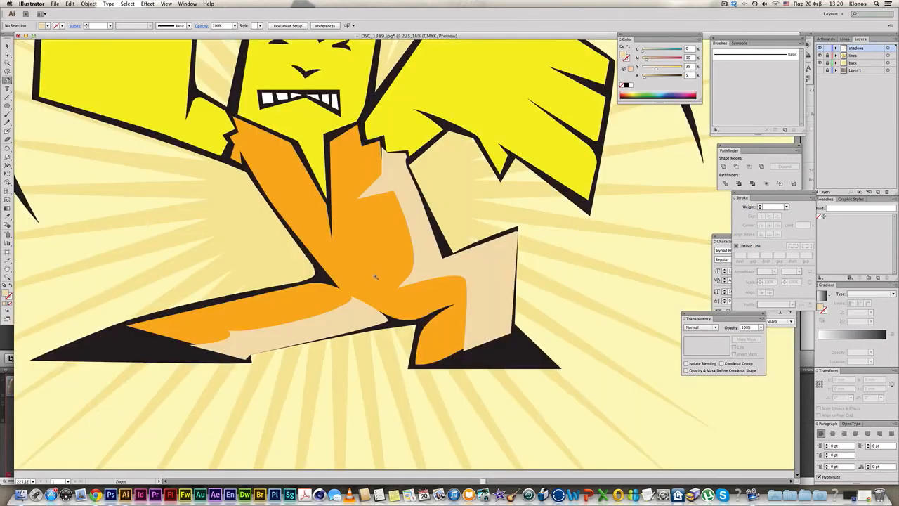
# Step: Copy the orange suit fill from the lines layer, relock that layer, and paste the copy in place on the unlocked shadows layer
pyautogui.hotkey('ctrl', '-')
pyautogui.keyDown('alt'); pyautogui.keyDown('super'); pyautogui.click(377, 278); pyautogui.keyUp('super'); pyautogui.keyUp('alt')
pyautogui.moveTo(448, 281); pyautogui.dragTo(431, 308)
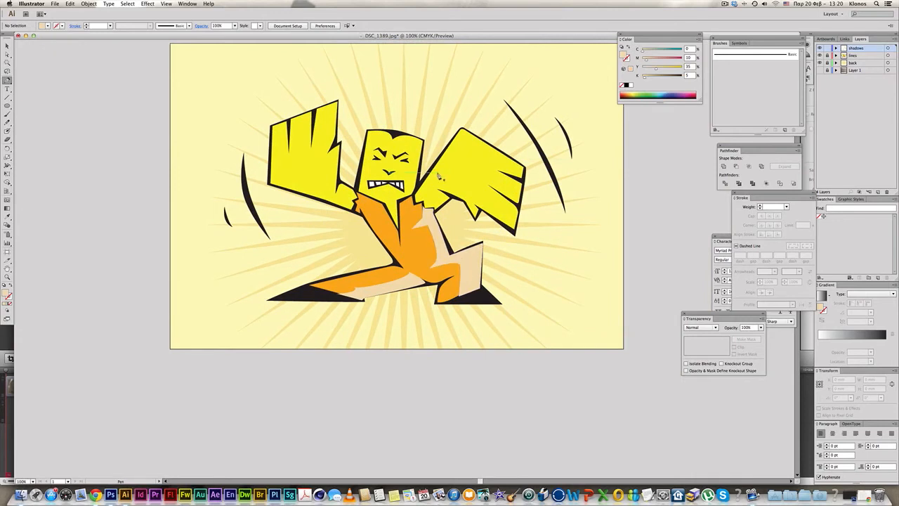
pyautogui.click(7, 46)
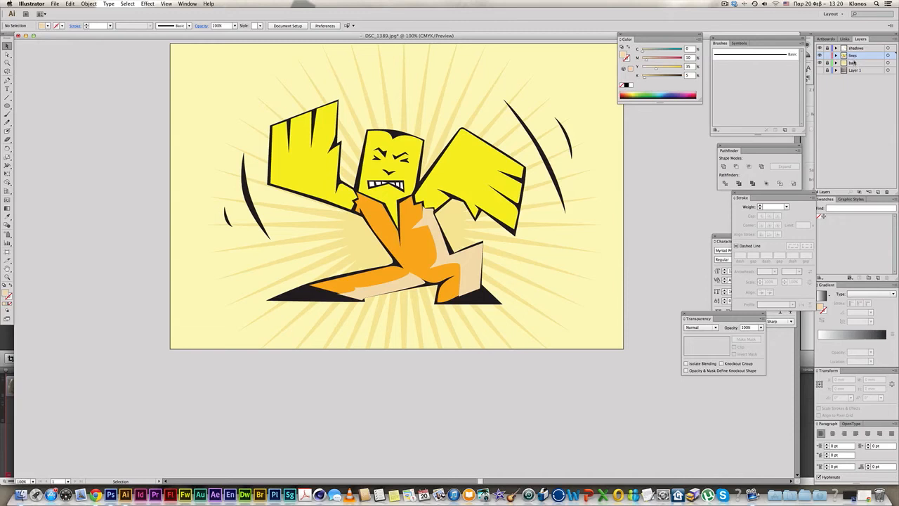
pyautogui.click(408, 219)
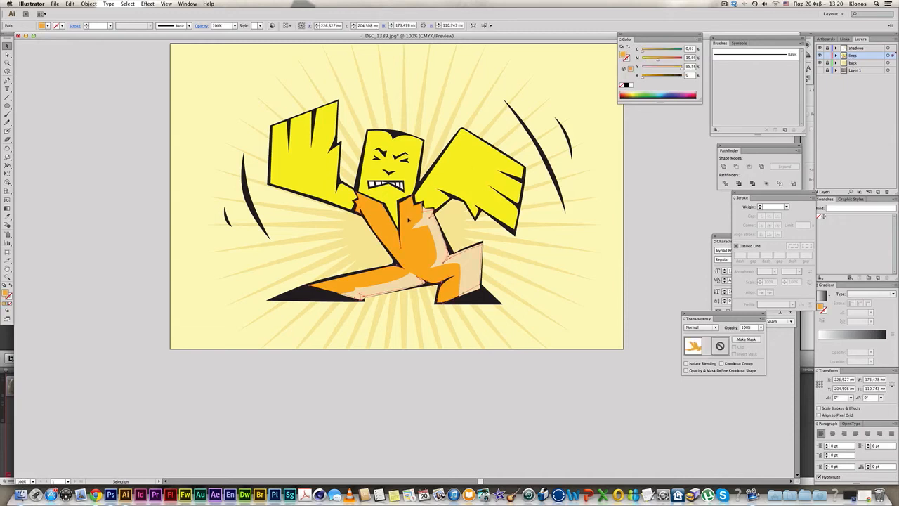
pyautogui.click(31, 56)
pyautogui.click(462, 266)
pyautogui.click(827, 55)
pyautogui.click(827, 48)
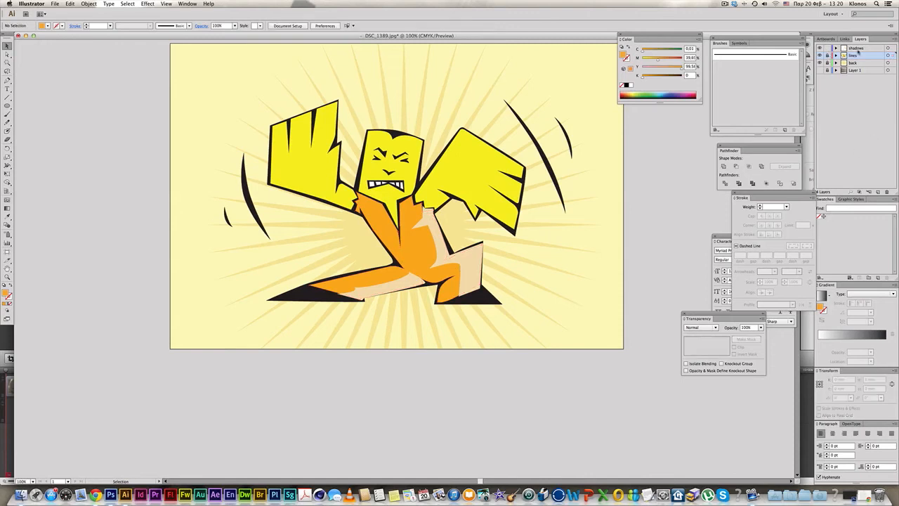
pyautogui.press('super+f')
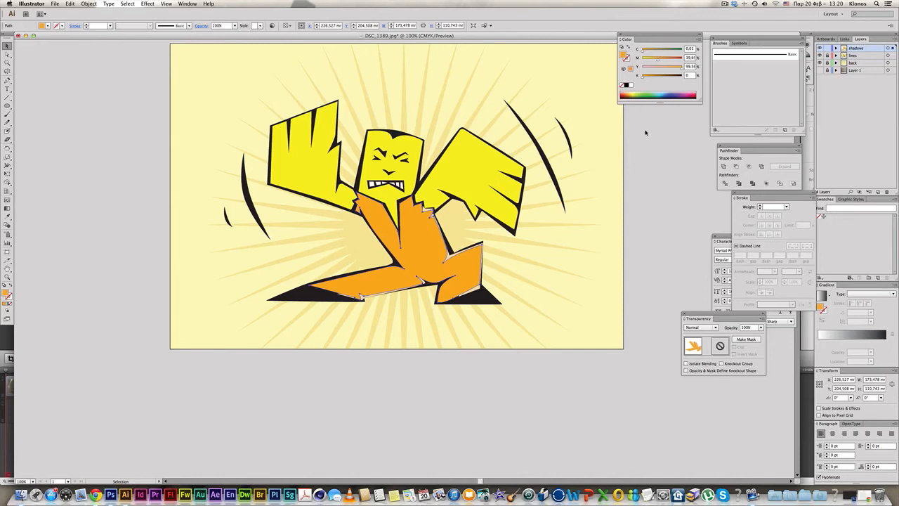
# Step: Send the pasted orange suit copy behind both shadow shapes and deselect it
pyautogui.press('a')
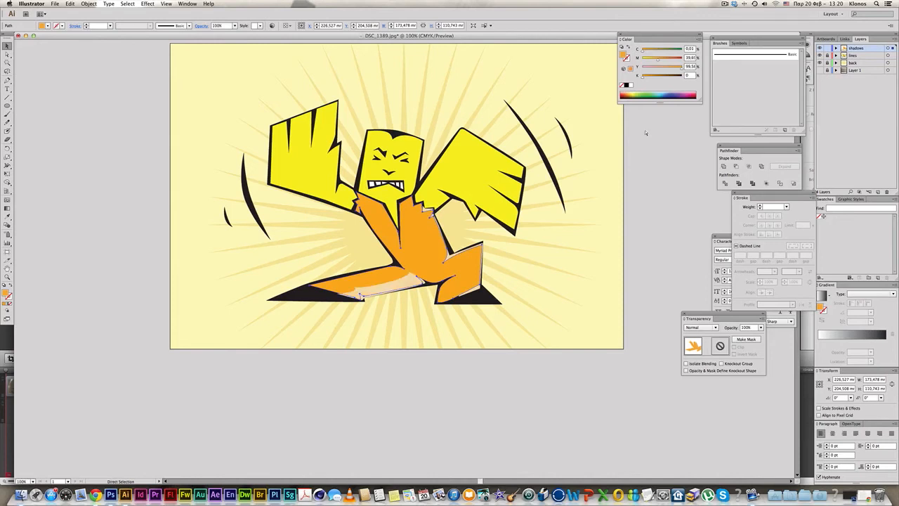
pyautogui.press('Delete')
pyautogui.press('v')
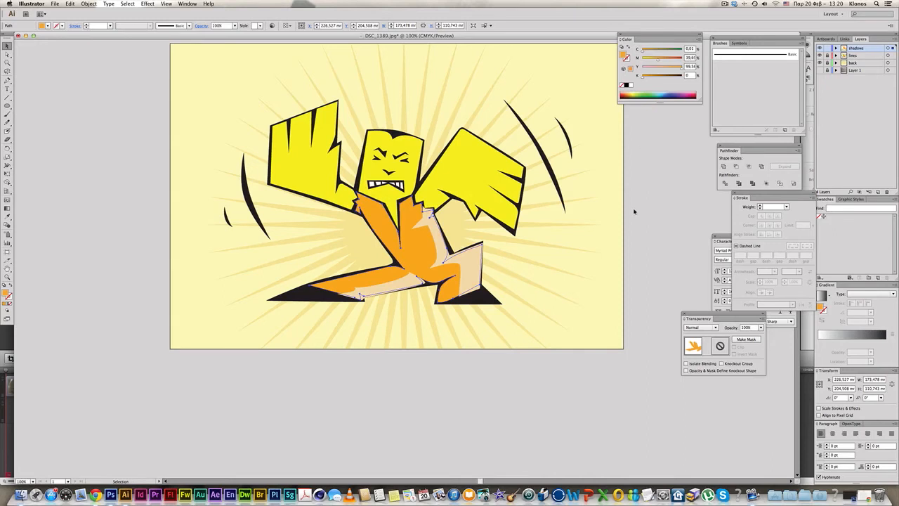
pyautogui.click(510, 392)
# Step: Divide both shadow shapes with the suit copy using Pathfinder, ungroup the result, and delete the unshaded orange piece
pyautogui.click(470, 264)
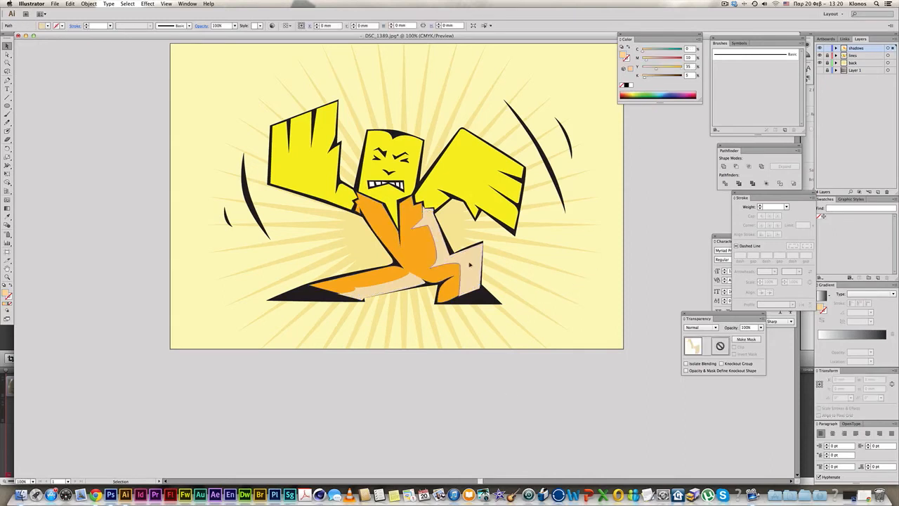
pyautogui.keyDown('shift'); pyautogui.click(393, 283); pyautogui.keyUp('shift')
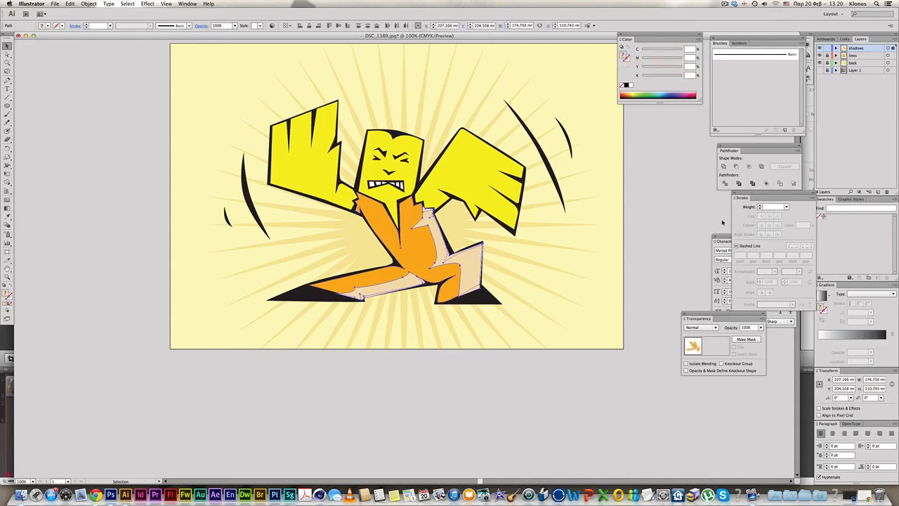
pyautogui.click(724, 184)
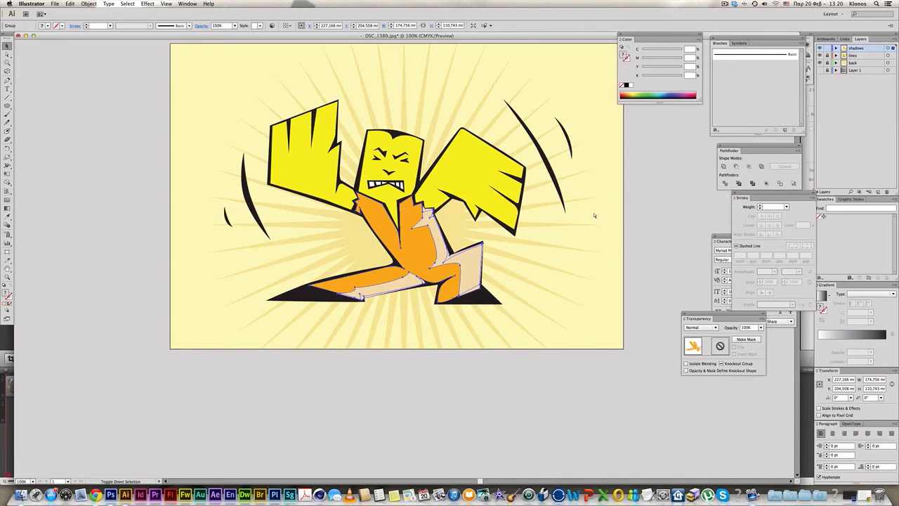
pyautogui.click(580, 262)
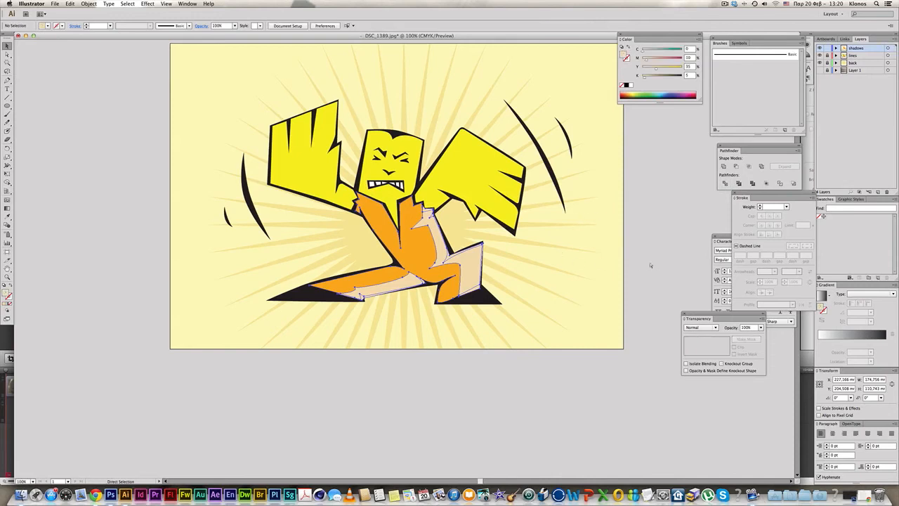
pyautogui.click(413, 250)
pyautogui.press('Delete')
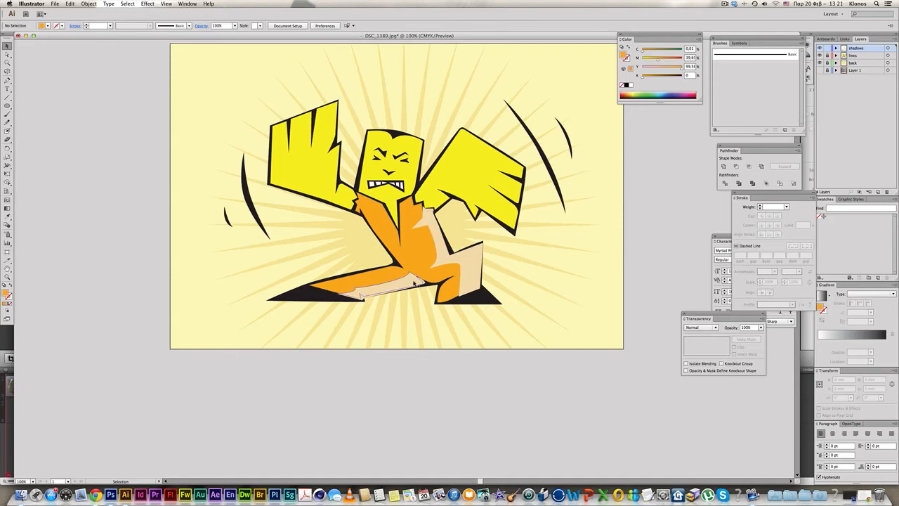
# Step: Select the trimmed torso-and-knee shadow together with the extended leg's shadow and hide them temporarily
pyautogui.click(413, 281)
pyautogui.click(434, 284)
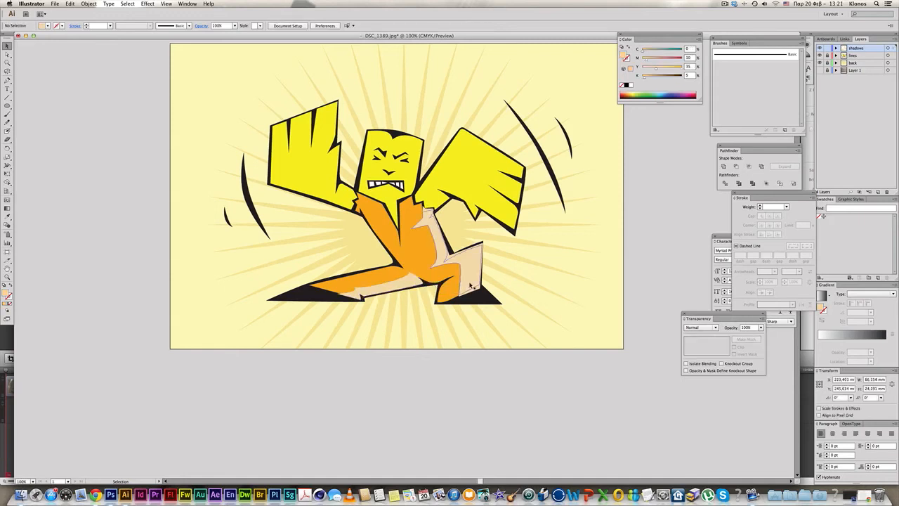
pyautogui.press('Delete')
pyautogui.press('super+z')
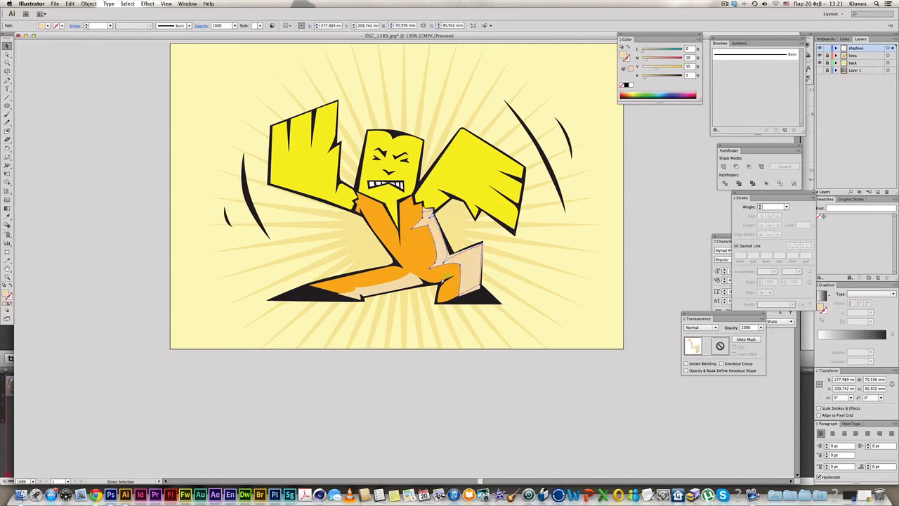
pyautogui.click(450, 257)
pyautogui.click(438, 238)
pyautogui.keyDown('shift'); pyautogui.click(404, 281); pyautogui.keyUp('shift')
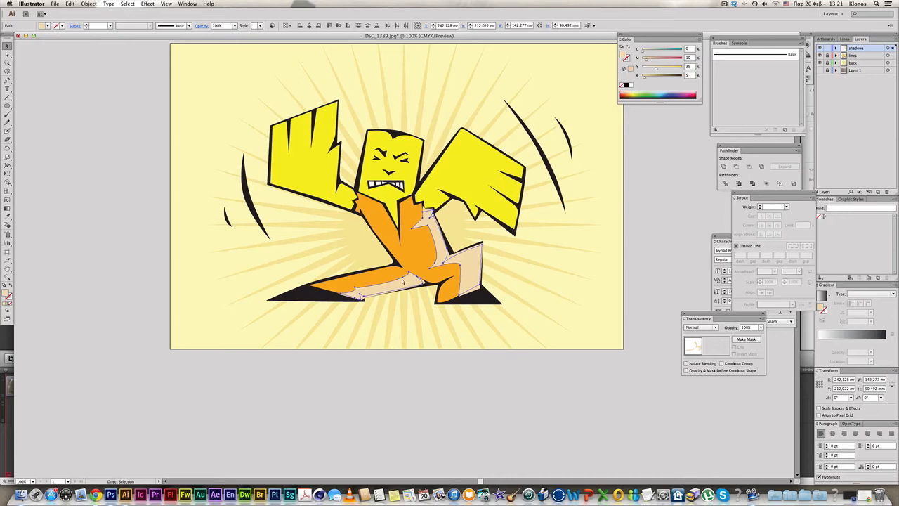
pyautogui.press('Delete')
# Step: Delete the leftover slivers around the torso, knee and extended leg, and show the trimmed shadow shapes again
pyautogui.click(444, 261)
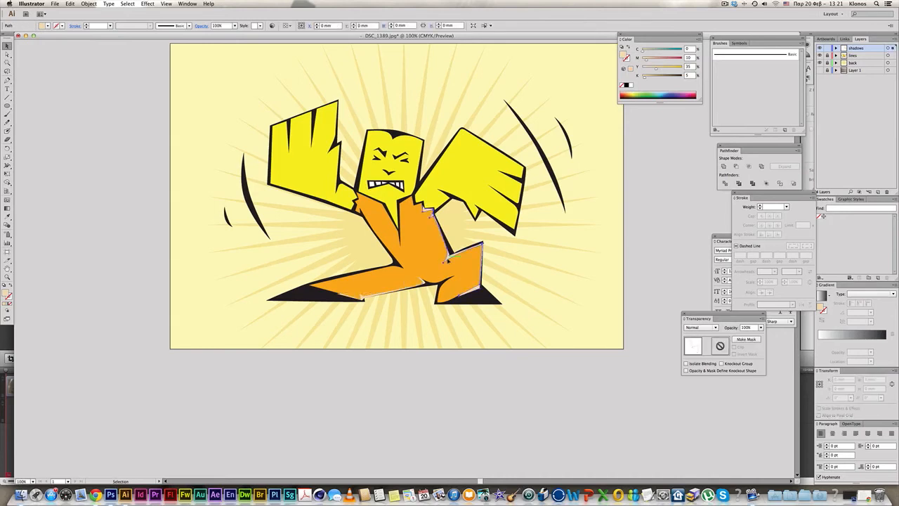
pyautogui.press('Delete')
pyautogui.click(422, 283)
pyautogui.press('Delete')
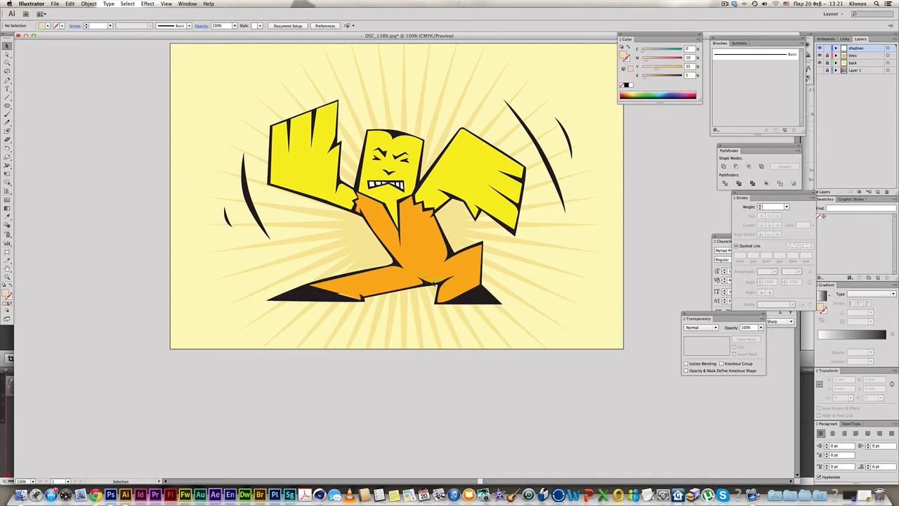
pyautogui.click(358, 295)
pyautogui.press('Delete')
pyautogui.press('a')
pyautogui.press('super+z')
pyautogui.press('super+z')
pyautogui.press('super+z')
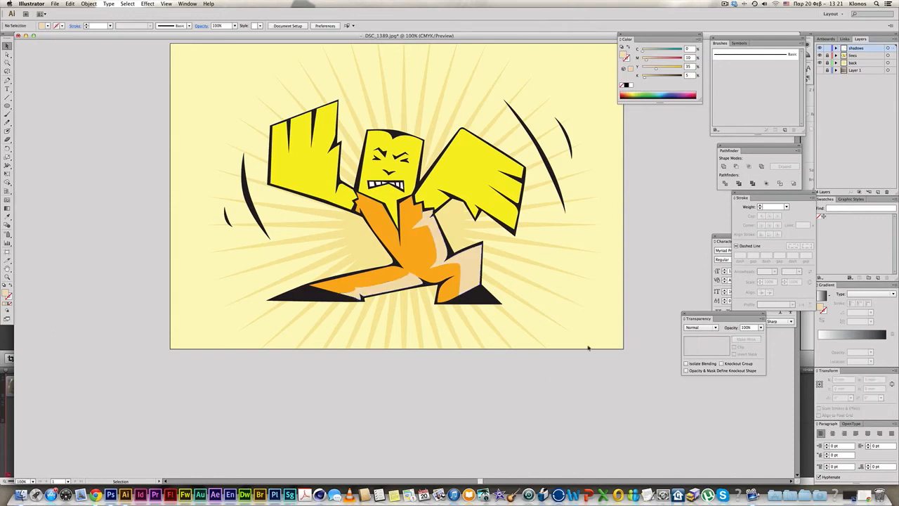
# Step: Fill both shadow shapes with the suit's orange using the Eyedropper, and set them to Multiply at 60% opacity
pyautogui.click(462, 264)
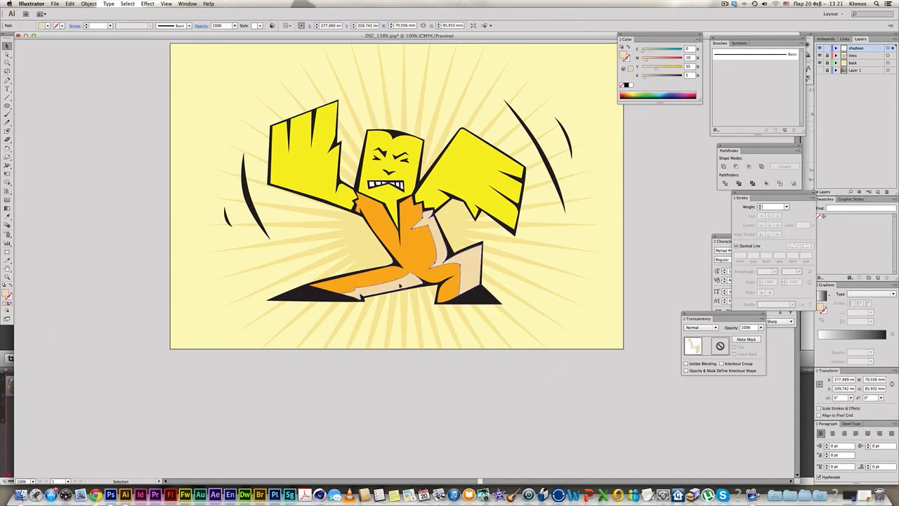
pyautogui.click(7, 216)
pyautogui.click(416, 246)
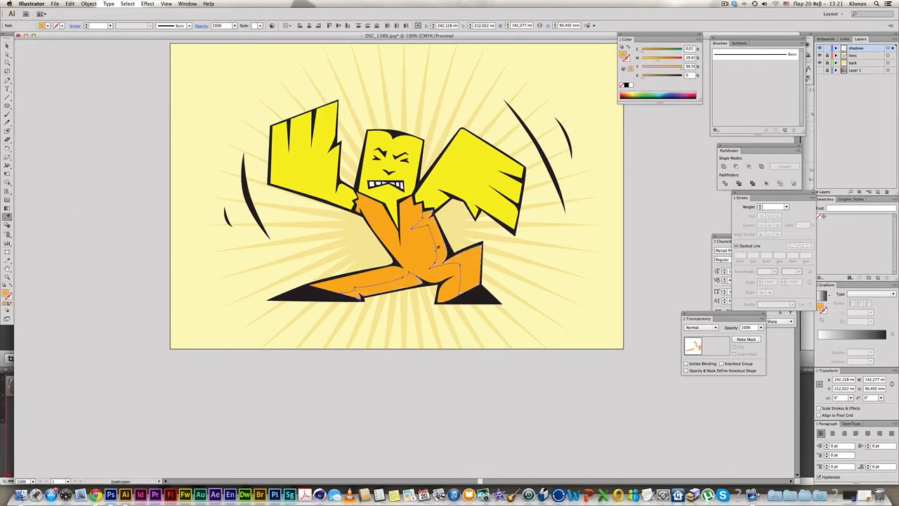
pyautogui.click(697, 330)
pyautogui.click(698, 352)
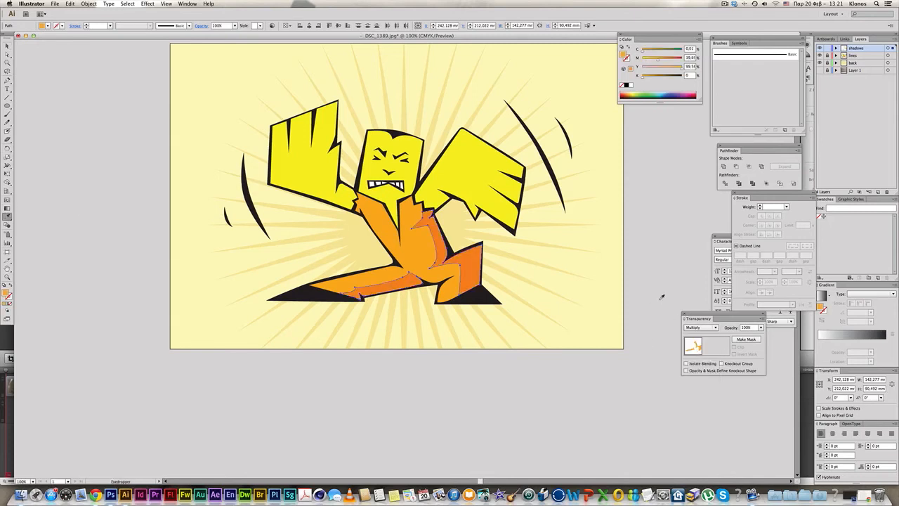
pyautogui.click(760, 327)
pyautogui.click(766, 384)
pyautogui.keyDown('super'); pyautogui.click(614, 397); pyautogui.keyUp('super')
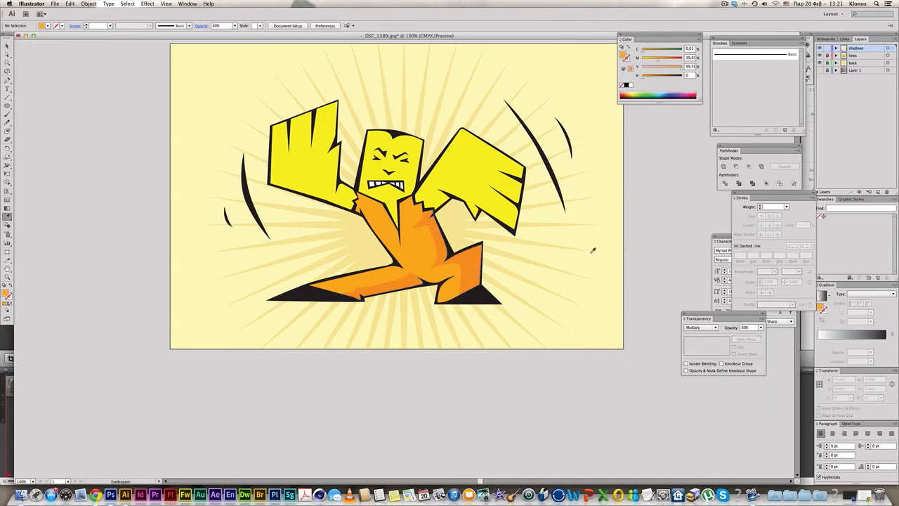
# Step: Create a new layer above the shadows layer and name it highlights
pyautogui.press('space')
pyautogui.moveTo(587, 249); pyautogui.dragTo(588, 287)
pyautogui.press('i')
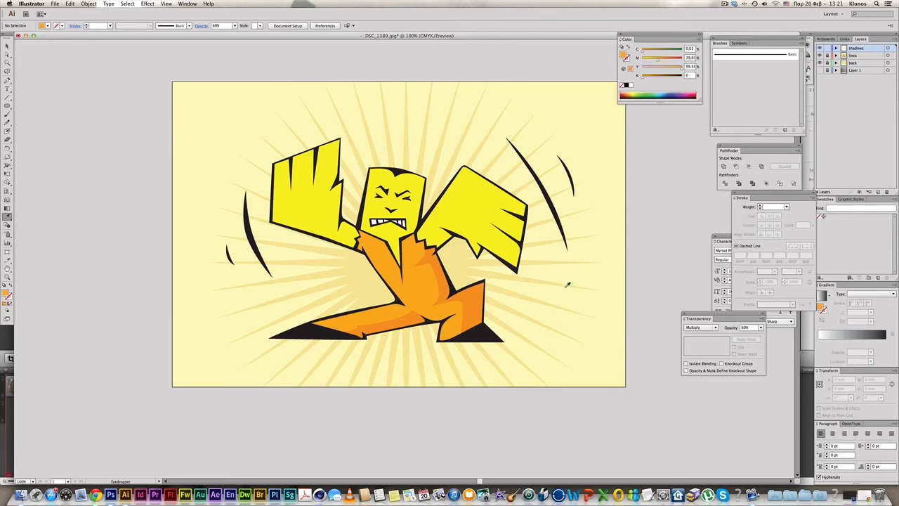
pyautogui.hscroll(-1, 565, 280)
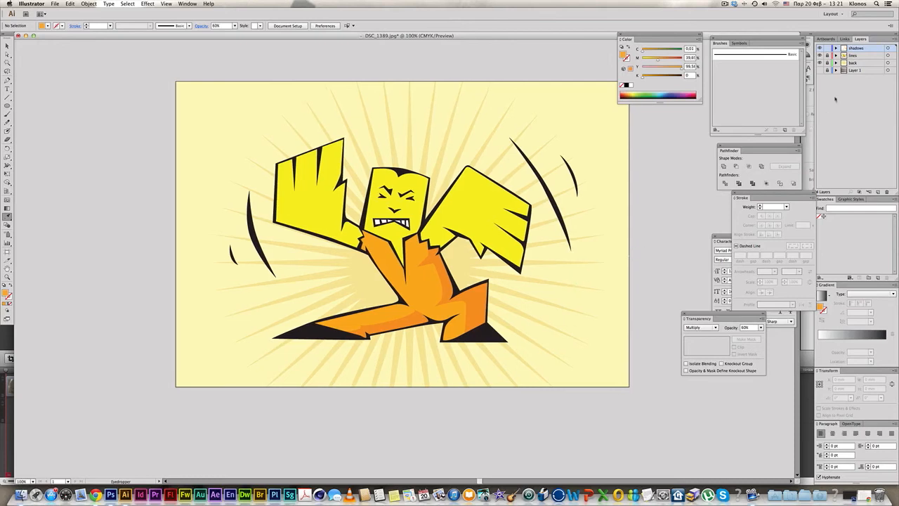
pyautogui.click(877, 191)
pyautogui.doubleClick(852, 49)
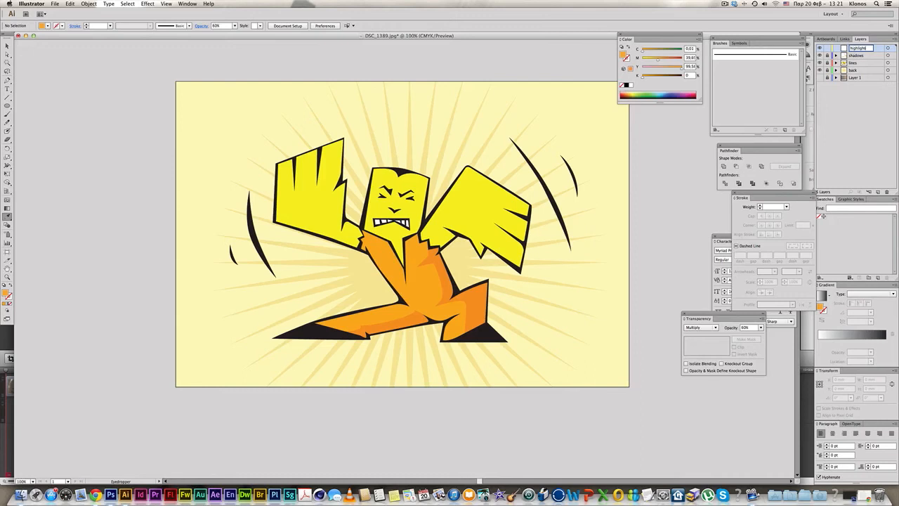
pyautogui.press('Return')
# Step: Draw a closed triangular Pen highlight along the upper edge of the extended leg's black shoe
pyautogui.click(7, 81)
pyautogui.moveTo(215, 241); pyautogui.dragTo(481, 351)
pyautogui.moveTo(372, 371); pyautogui.dragTo(408, 302)
pyautogui.click(345, 282)
pyautogui.click(278, 312)
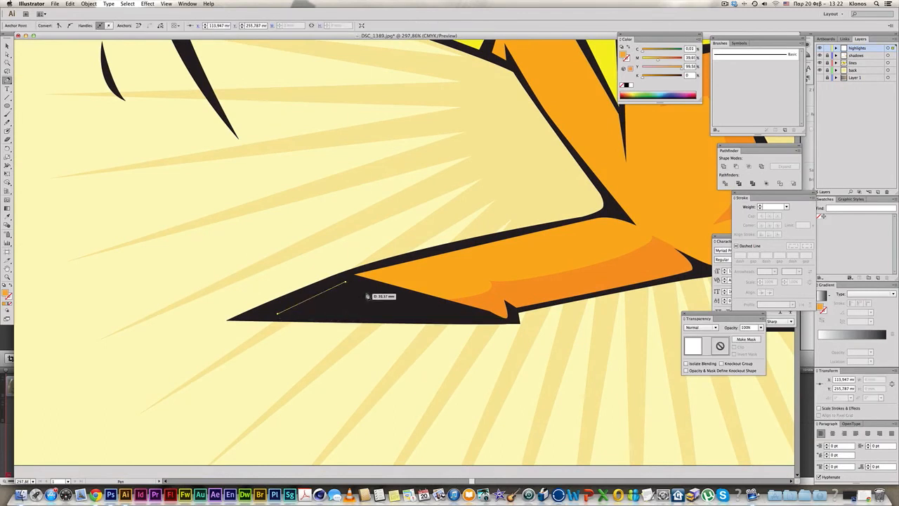
pyautogui.click(368, 290)
pyautogui.click(344, 282)
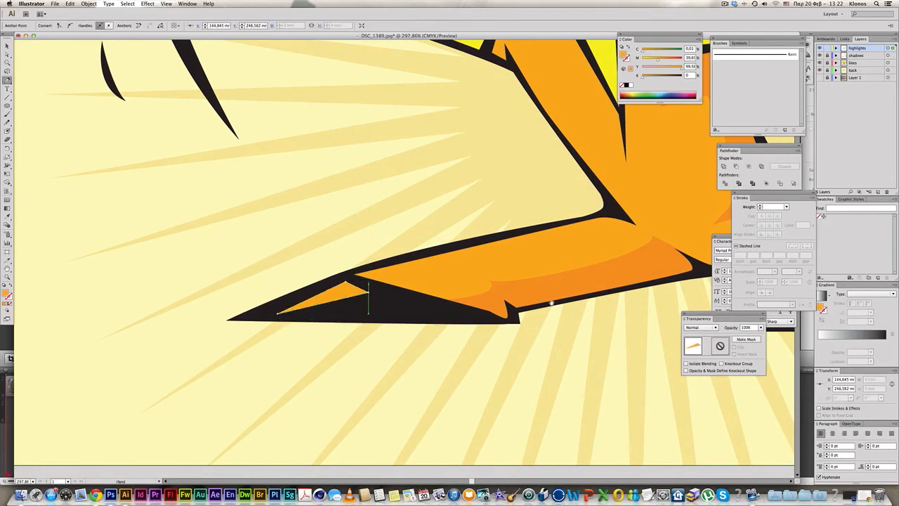
pyautogui.moveTo(551, 303); pyautogui.dragTo(270, 296)
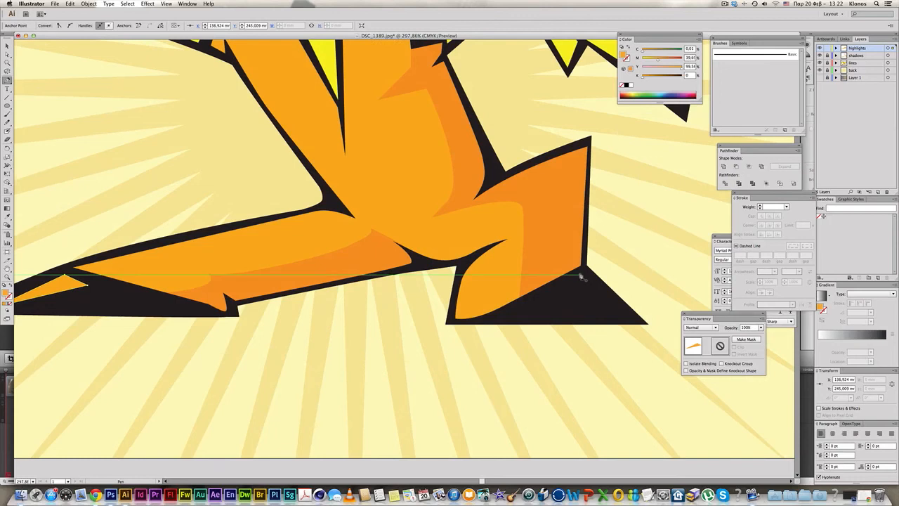
# Step: Draw a closed triangular Pen highlight along the upper edges of the bent leg's black shoe
pyautogui.click(580, 274)
pyautogui.click(545, 296)
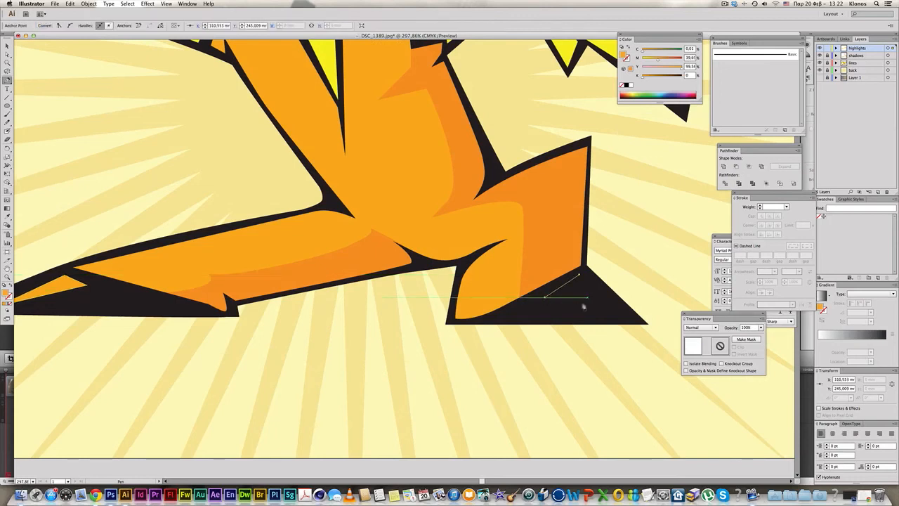
pyautogui.click(627, 317)
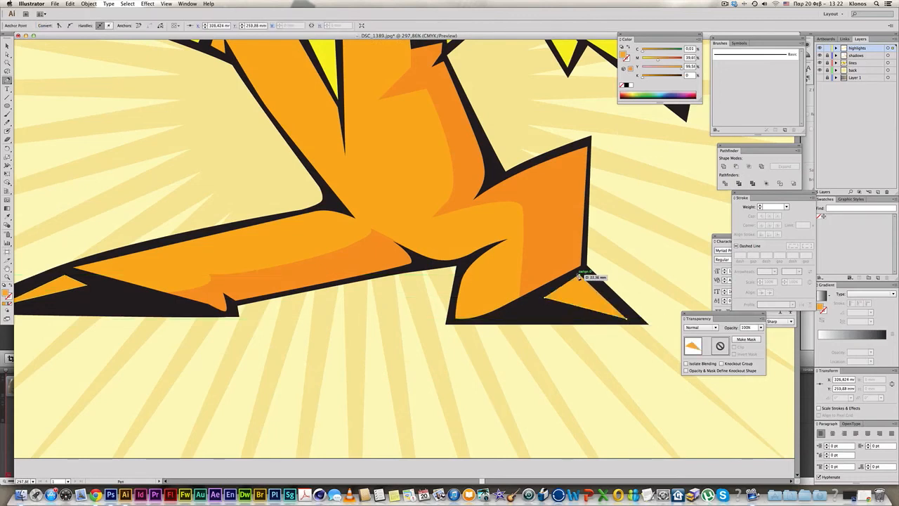
# Step: Draw a closed narrow Pen highlight strip down the left side of the face, from forehead to collar
pyautogui.scroll(15, 580, 274)
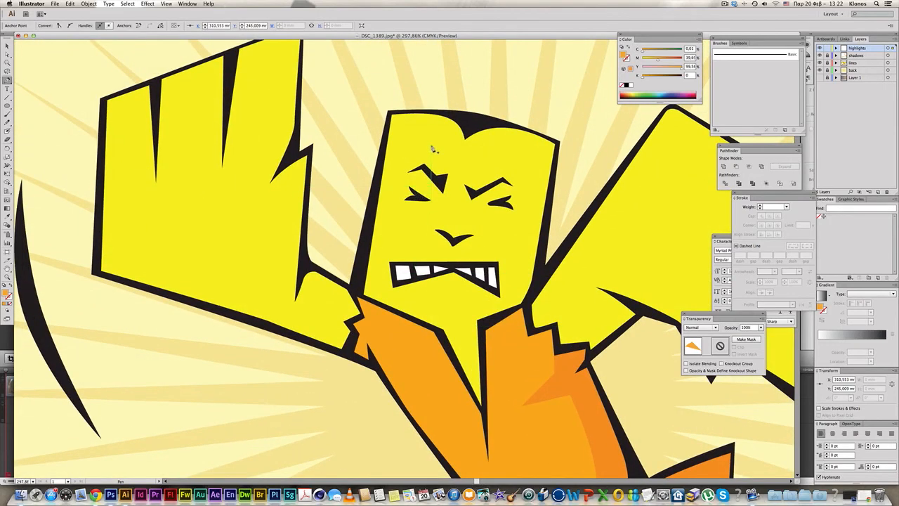
pyautogui.click(414, 113)
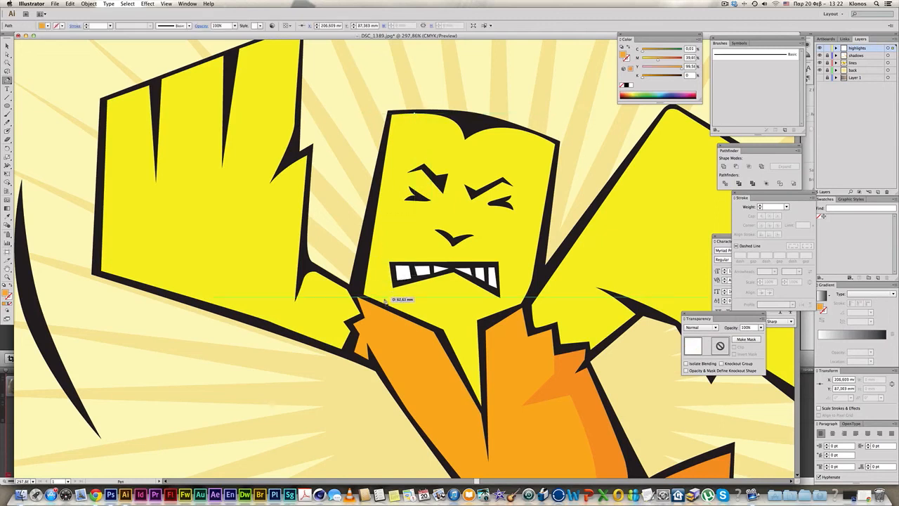
pyautogui.moveTo(386, 306); pyautogui.dragTo(378, 304)
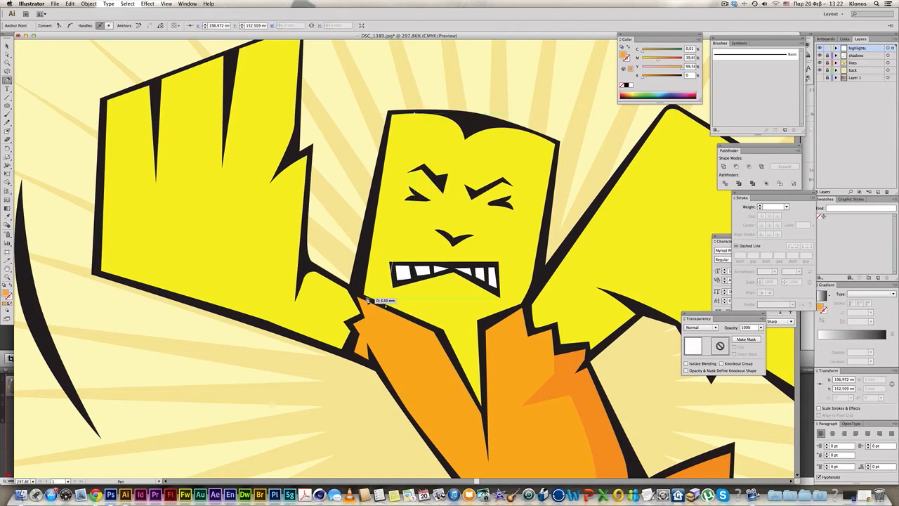
pyautogui.click(363, 295)
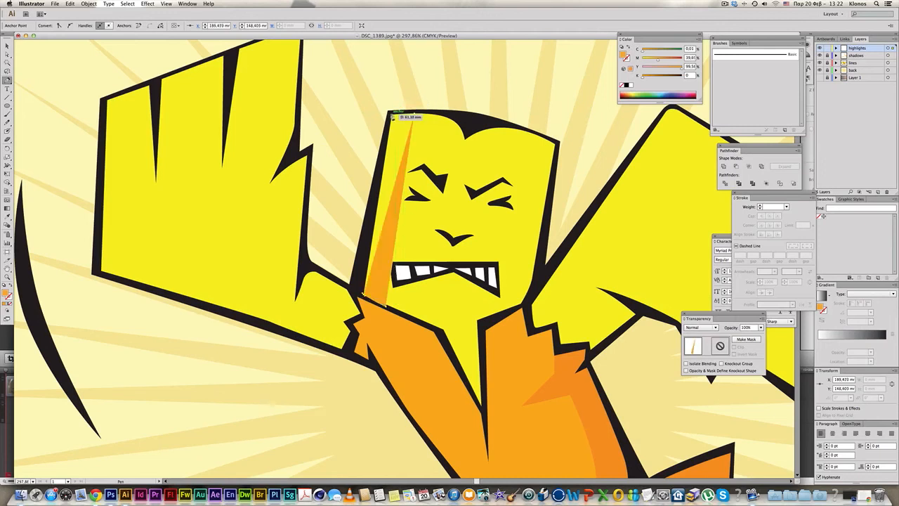
pyautogui.click(390, 113)
pyautogui.click(417, 114)
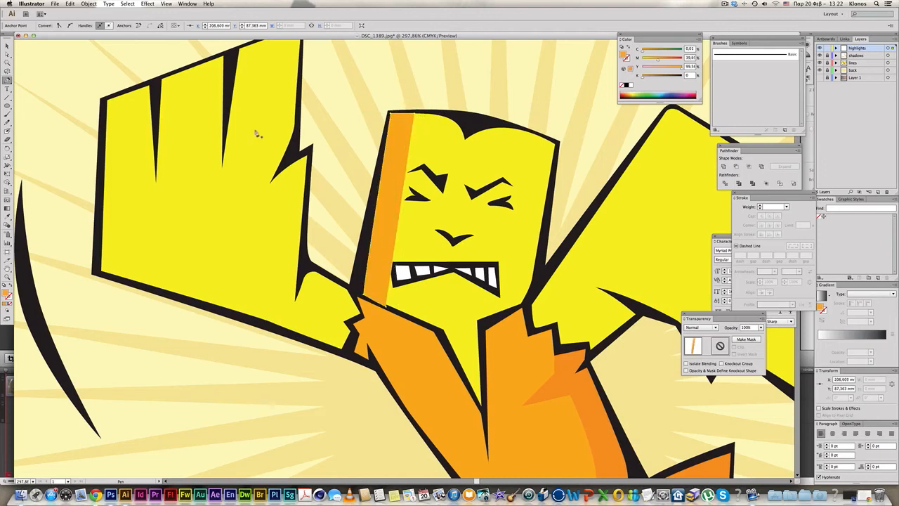
# Step: Draw a closed L-shaped Pen highlight along the outer and lower edges of the left raised hand, tapering to the wrist
pyautogui.moveTo(170, 153); pyautogui.dragTo(199, 151)
pyautogui.click(151, 92)
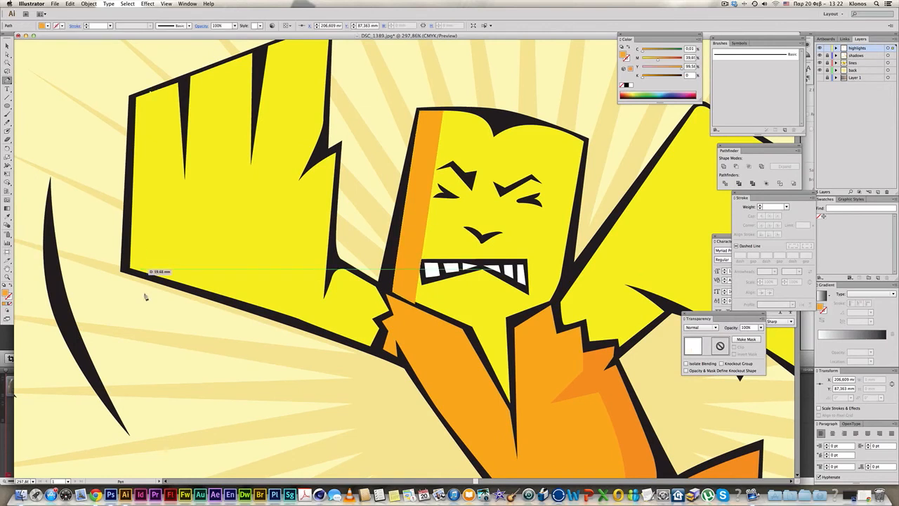
pyautogui.click(156, 256)
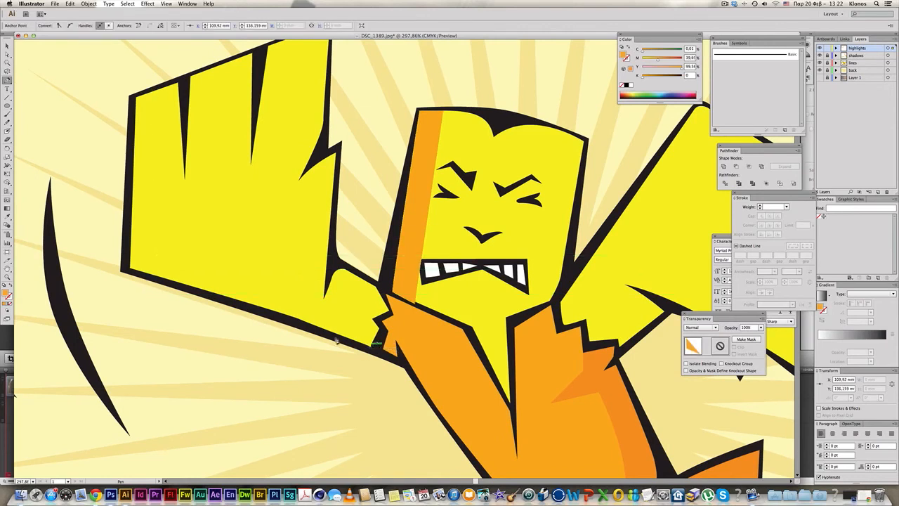
pyautogui.click(370, 347)
pyautogui.click(127, 268)
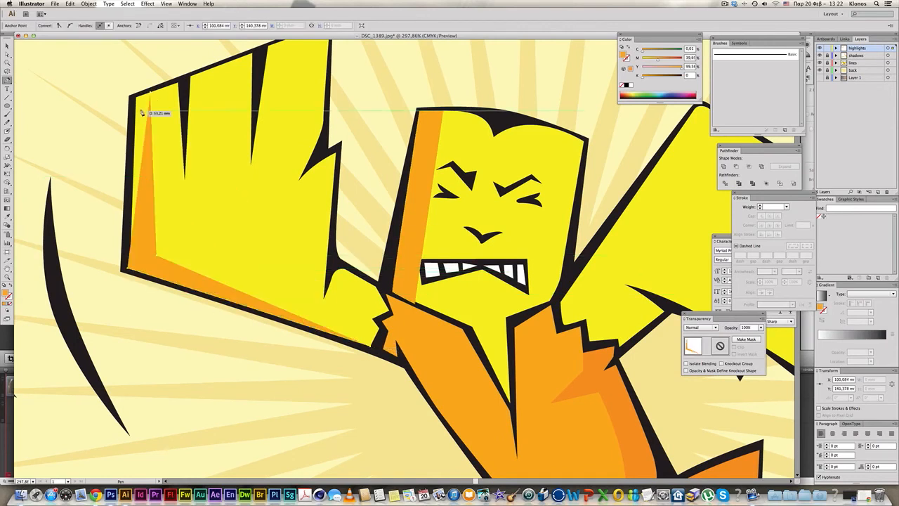
pyautogui.click(135, 94)
pyautogui.click(151, 92)
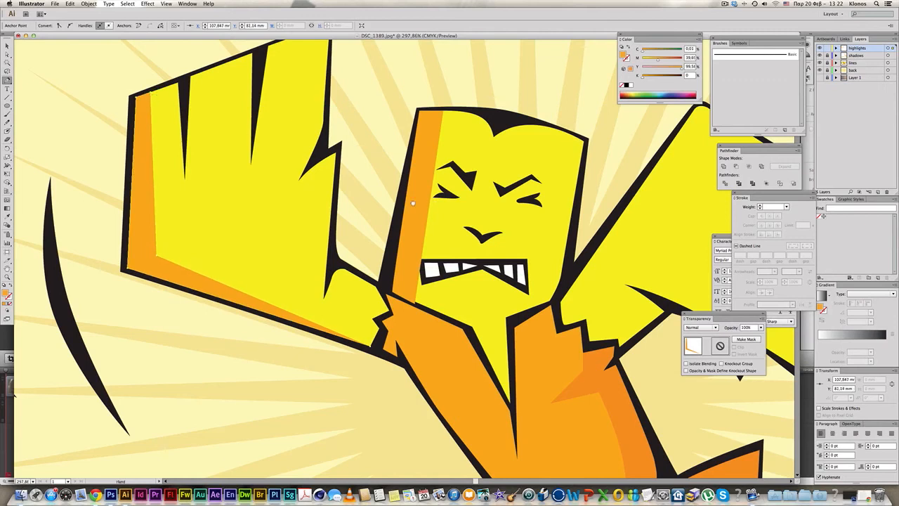
# Step: Draw a closed angled Pen highlight along the upper edges of the right hand, from wrist around the rounded corner to the fingers
pyautogui.moveTo(414, 201); pyautogui.dragTo(254, 211)
pyautogui.moveTo(462, 255); pyautogui.dragTo(423, 260)
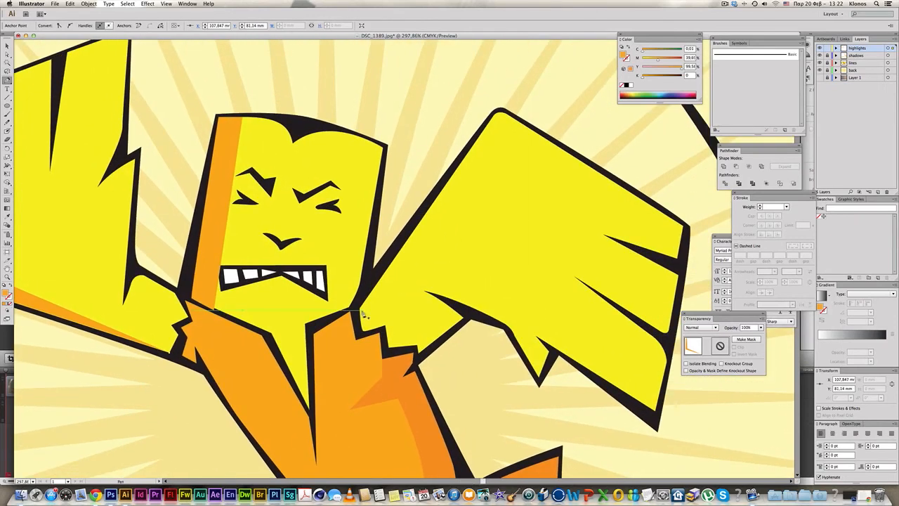
pyautogui.keyDown('super'); pyautogui.click(363, 332); pyautogui.keyUp('super')
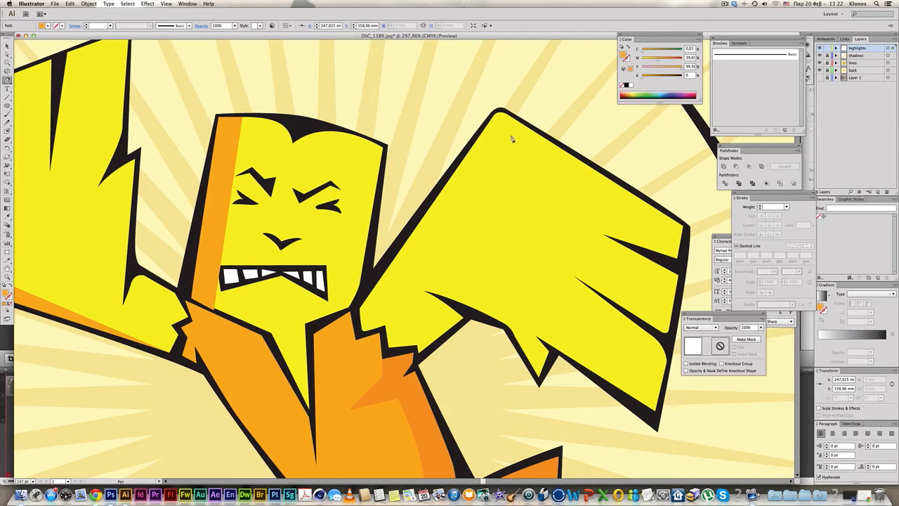
pyautogui.click(500, 143)
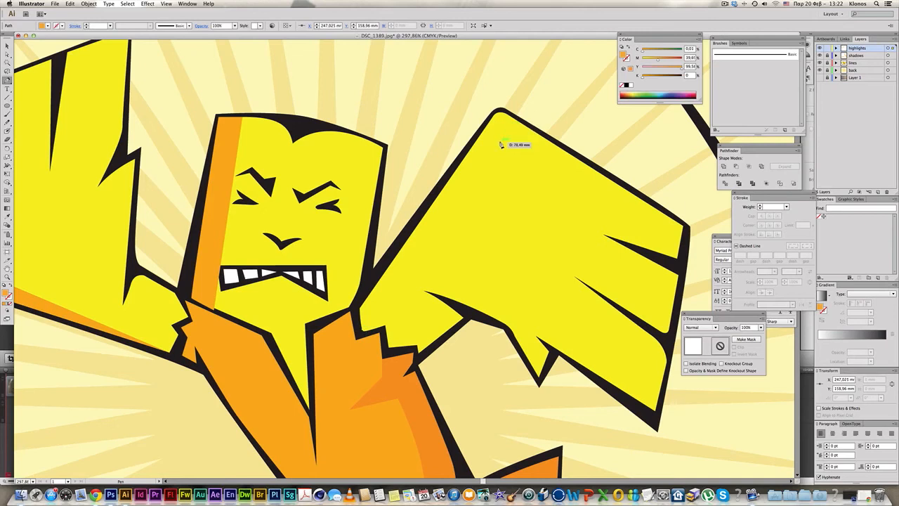
pyautogui.click(685, 228)
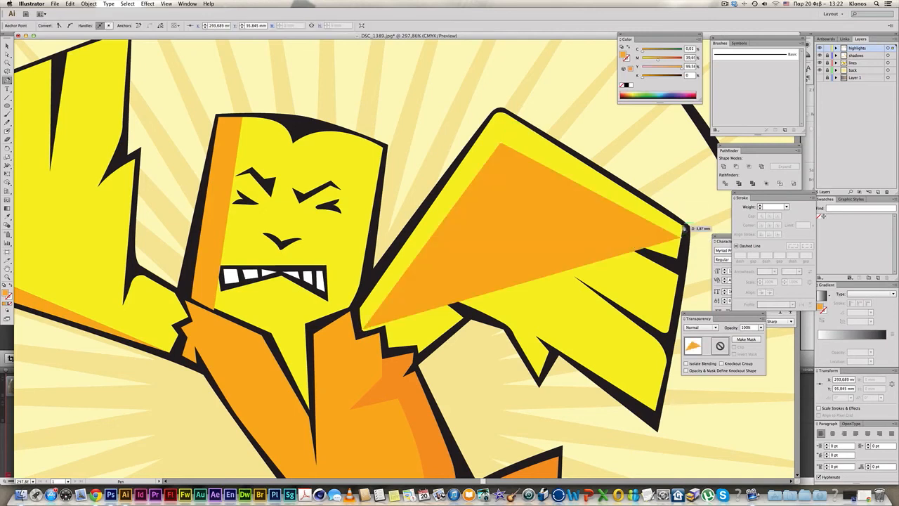
pyautogui.click(500, 113)
pyautogui.moveTo(486, 124); pyautogui.dragTo(475, 142)
pyautogui.click(360, 308)
pyautogui.click(363, 330)
# Step: Deselect the hand highlight and move the face highlight's lower inner corner to align with the collar's black line
pyautogui.keyDown('alt'); pyautogui.keyDown('super'); pyautogui.click(439, 283); pyautogui.keyUp('super'); pyautogui.keyUp('alt')
pyautogui.keyDown('alt'); pyautogui.keyDown('super'); pyautogui.click(437, 288); pyautogui.keyUp('super'); pyautogui.keyUp('alt')
pyautogui.keyDown('alt'); pyautogui.keyDown('super'); pyautogui.click(437, 288); pyautogui.keyUp('super'); pyautogui.keyUp('alt')
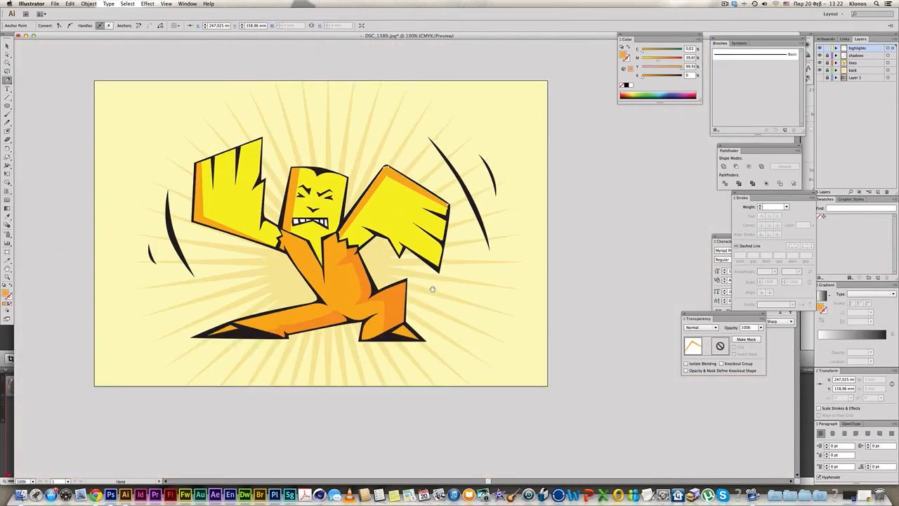
pyautogui.moveTo(520, 270); pyautogui.dragTo(600, 267)
pyautogui.keyDown('super'); pyautogui.click(660, 251); pyautogui.keyUp('super')
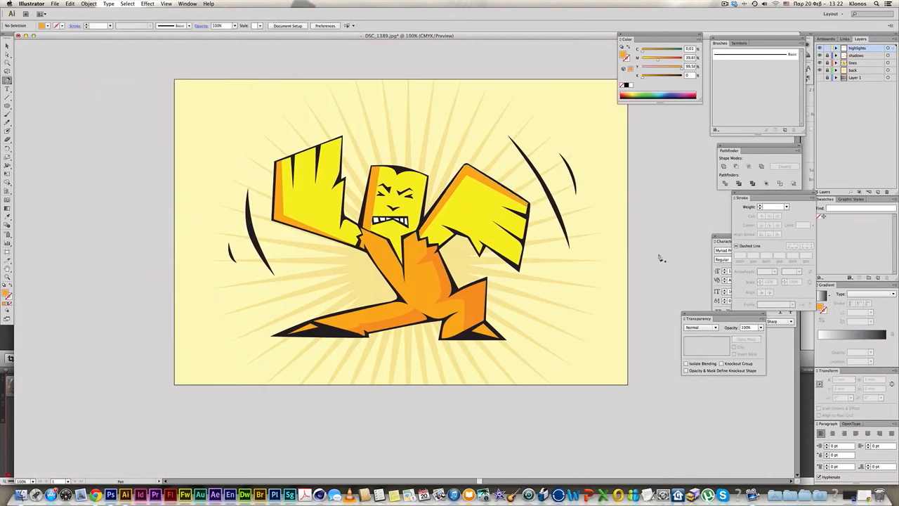
pyautogui.moveTo(313, 184); pyautogui.dragTo(371, 272)
pyautogui.moveTo(264, 212); pyautogui.dragTo(399, 306)
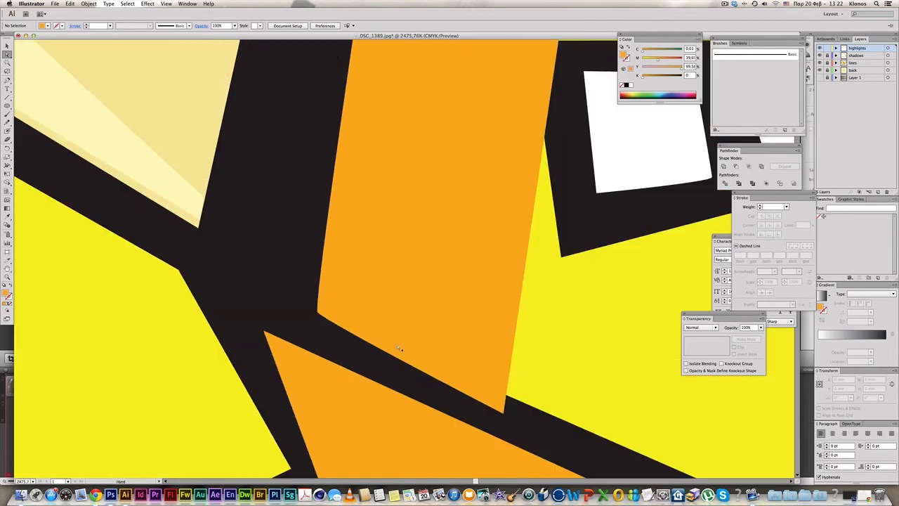
pyautogui.moveTo(503, 413); pyautogui.dragTo(507, 396)
# Step: Narrow the face highlight by shifting its upper and lower inner corners slightly towards the outer edge of the face
pyautogui.keyDown('alt'); pyautogui.keyDown('super'); pyautogui.click(408, 273); pyautogui.keyUp('super'); pyautogui.keyUp('alt')
pyautogui.keyDown('alt'); pyautogui.keyDown('super'); pyautogui.click(409, 274); pyautogui.keyUp('super'); pyautogui.keyUp('alt')
pyautogui.keyDown('alt'); pyautogui.keyDown('super'); pyautogui.click(409, 274); pyautogui.keyUp('super'); pyautogui.keyUp('alt')
pyautogui.keyDown('alt'); pyautogui.keyDown('super'); pyautogui.click(409, 274); pyautogui.keyUp('super'); pyautogui.keyUp('alt')
pyautogui.keyDown('alt'); pyautogui.keyDown('super'); pyautogui.click(409, 274); pyautogui.keyUp('super'); pyautogui.keyUp('alt')
pyautogui.keyDown('alt'); pyautogui.keyDown('super'); pyautogui.click(443, 254); pyautogui.keyUp('super'); pyautogui.keyUp('alt')
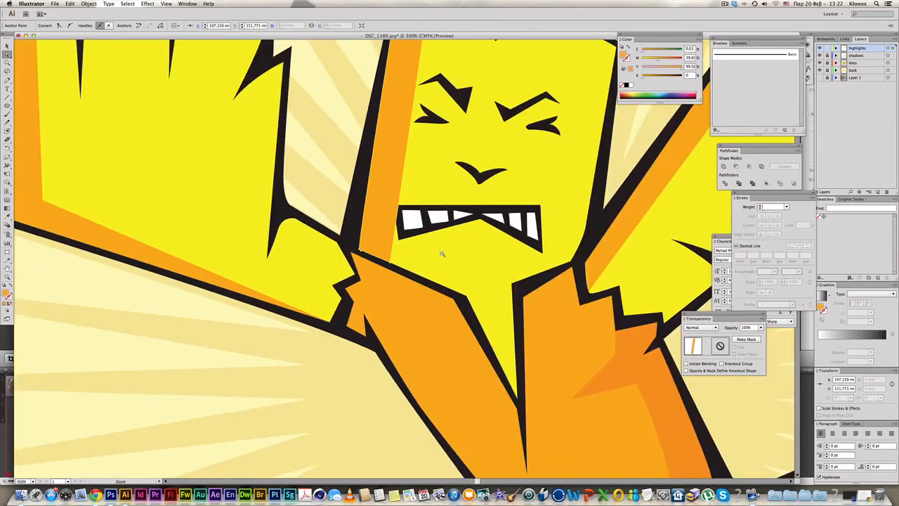
pyautogui.keyDown('alt'); pyautogui.keyDown('super'); pyautogui.click(443, 254); pyautogui.keyUp('super'); pyautogui.keyUp('alt')
pyautogui.keyDown('alt'); pyautogui.keyDown('super'); pyautogui.click(443, 253); pyautogui.keyUp('super'); pyautogui.keyUp('alt')
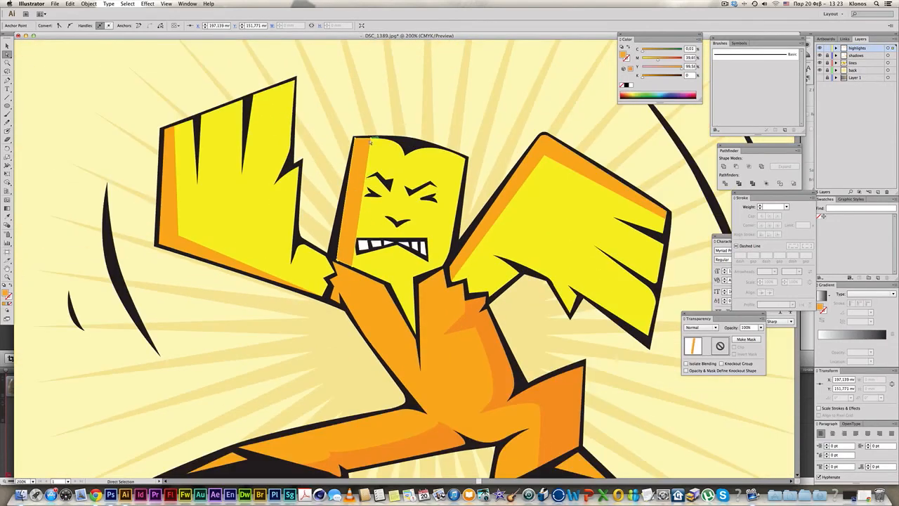
pyautogui.moveTo(370, 138); pyautogui.dragTo(365, 138)
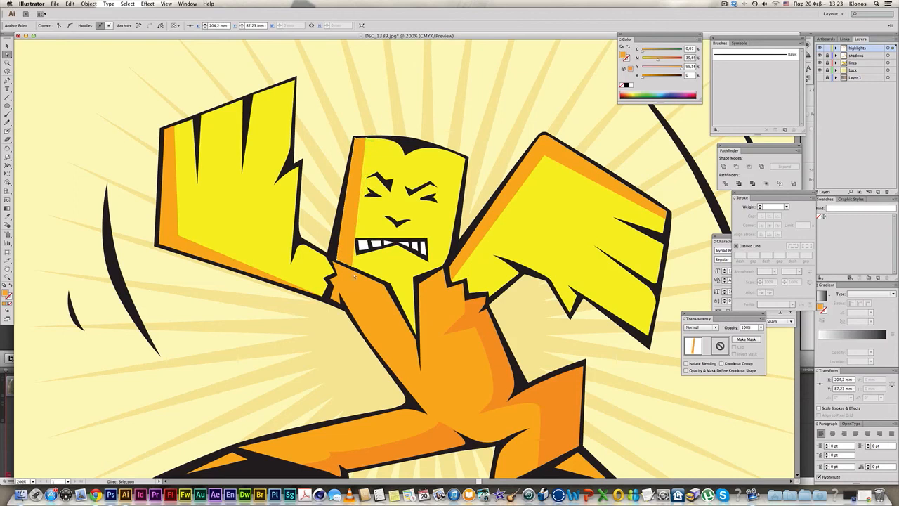
pyautogui.moveTo(352, 264); pyautogui.dragTo(349, 264)
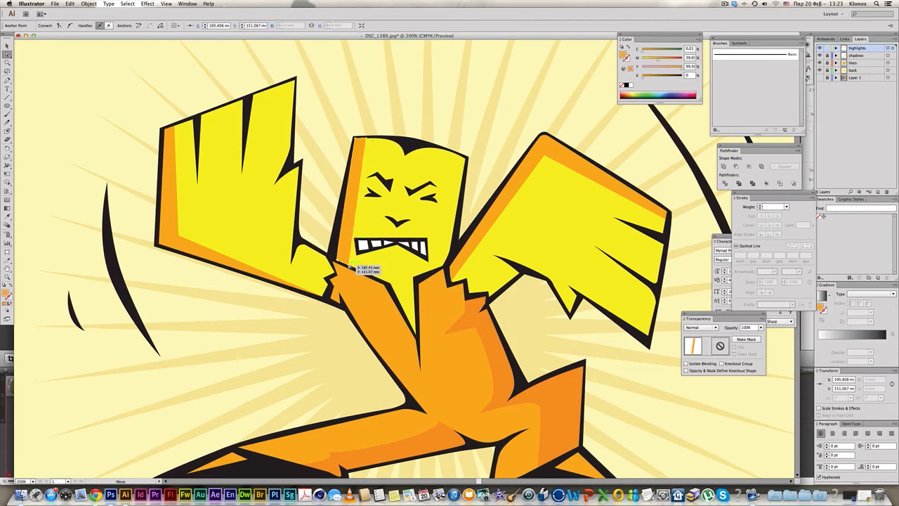
pyautogui.click(301, 324)
# Step: Fill the face and both hand highlights with the skin yellow using the Eyedropper, and lighten it to C 0, M 0, Y 63
pyautogui.keyDown('alt'); pyautogui.keyDown('super'); pyautogui.click(396, 266); pyautogui.keyUp('super'); pyautogui.keyUp('alt')
pyautogui.click(498, 202)
pyautogui.click(242, 209)
pyautogui.click(8, 216)
pyautogui.click(298, 222)
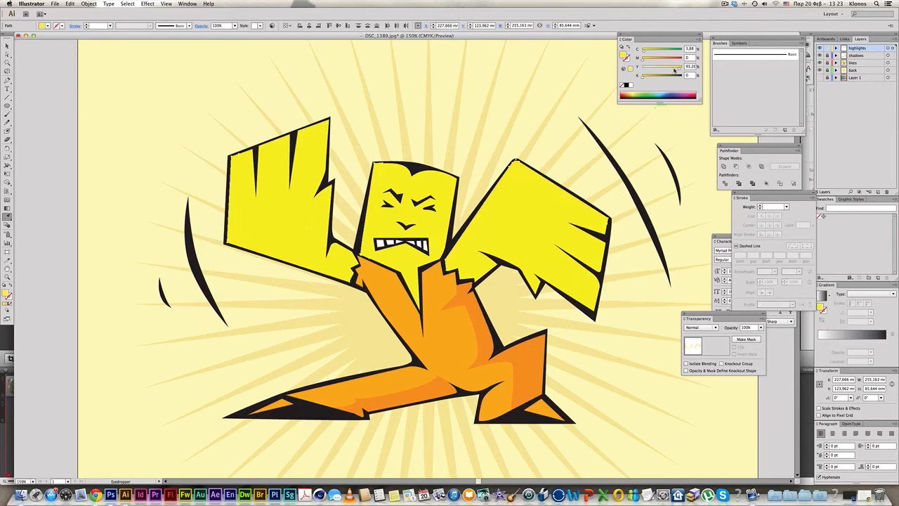
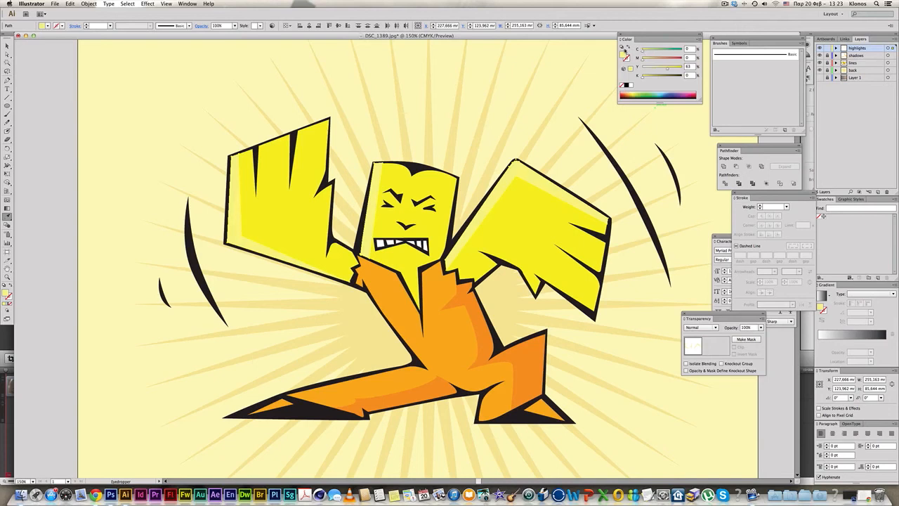
pyautogui.keyDown('super'); pyautogui.click(491, 119); pyautogui.keyUp('super')
# Step: In Outline view, align the face highlight's two top corners with the head's inner contour, and return to Preview
pyautogui.keyDown('alt'); pyautogui.keyDown('super'); pyautogui.click(506, 156); pyautogui.keyUp('super'); pyautogui.keyUp('alt')
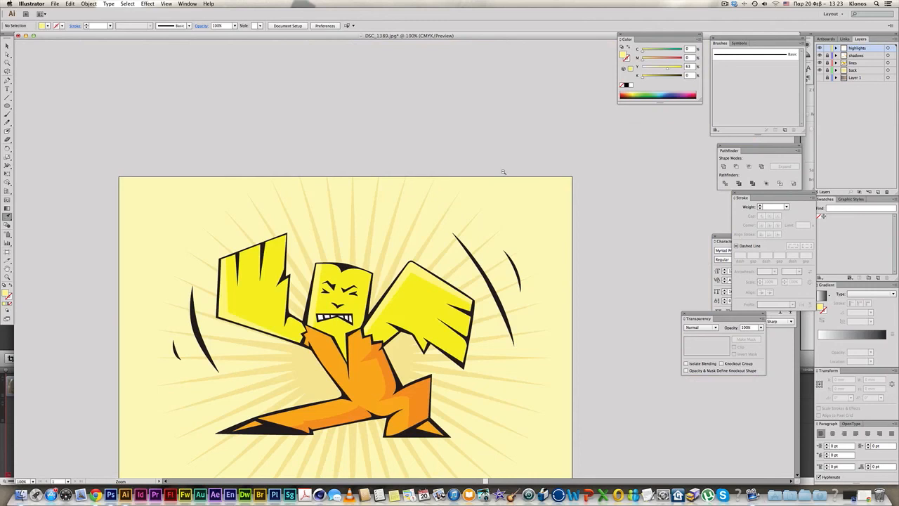
pyautogui.moveTo(300, 241); pyautogui.dragTo(352, 285)
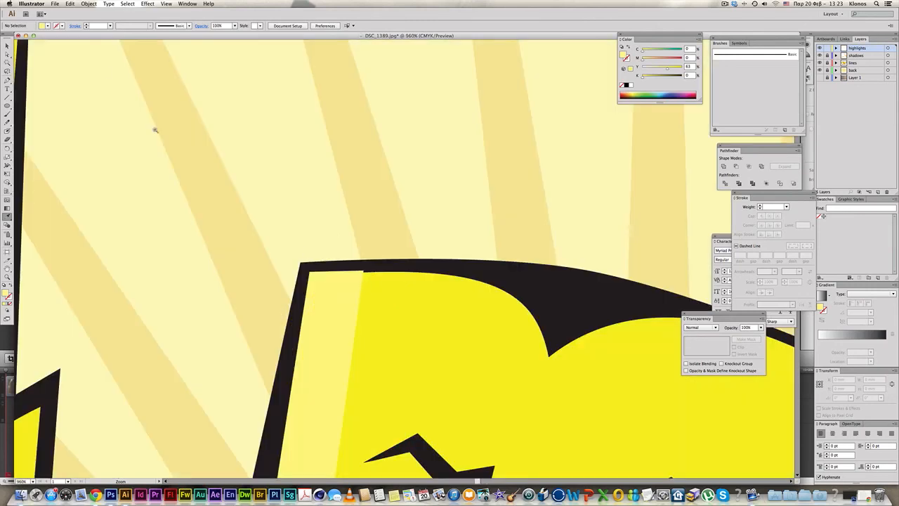
pyautogui.moveTo(291, 241); pyautogui.dragTo(435, 372)
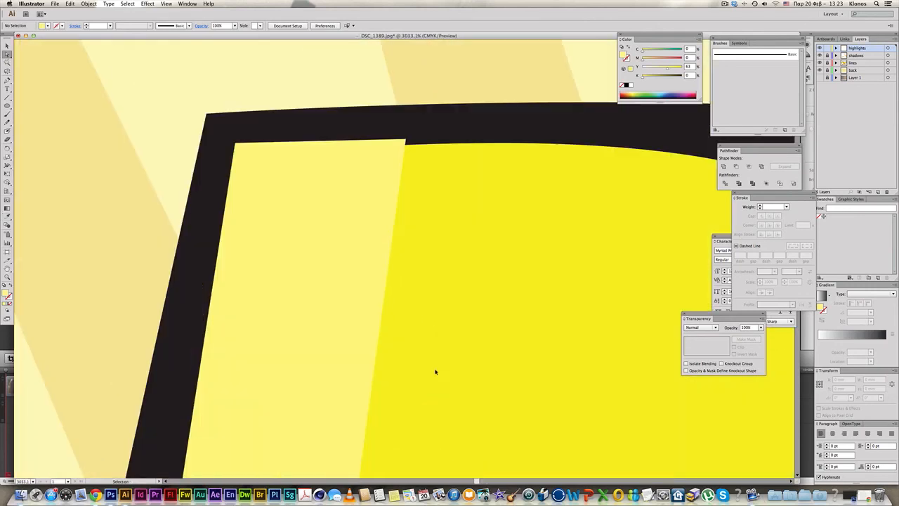
pyautogui.press('super+y')
pyautogui.click(407, 141)
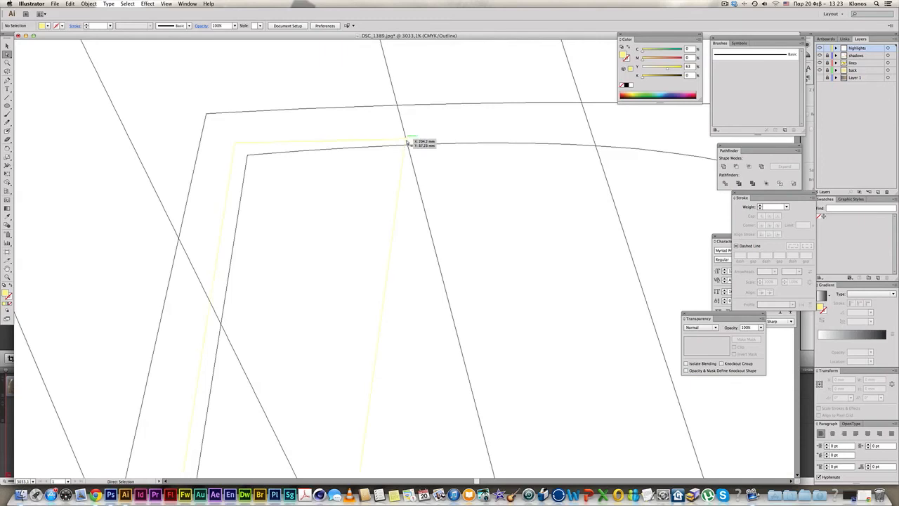
pyautogui.moveTo(408, 143); pyautogui.dragTo(411, 145)
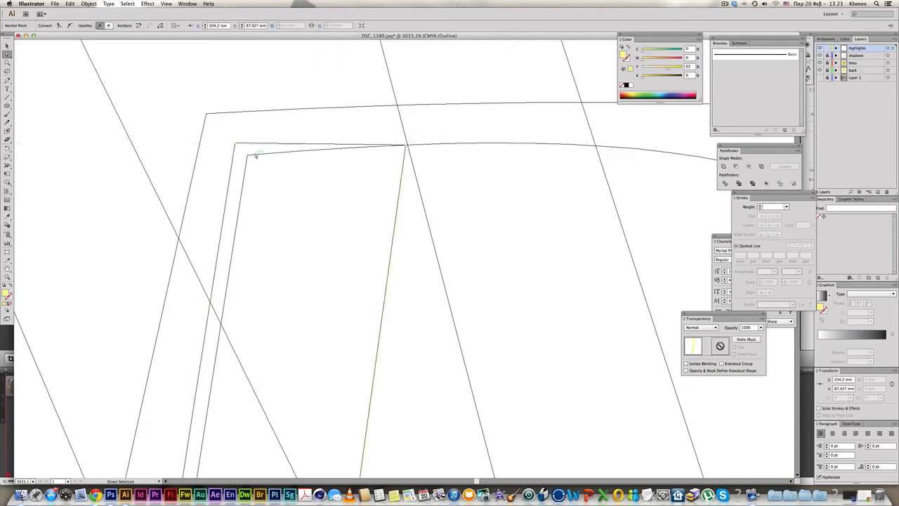
pyautogui.moveTo(238, 145); pyautogui.dragTo(237, 152)
pyautogui.click(457, 225)
pyautogui.hotkey('ctrl', 'y')
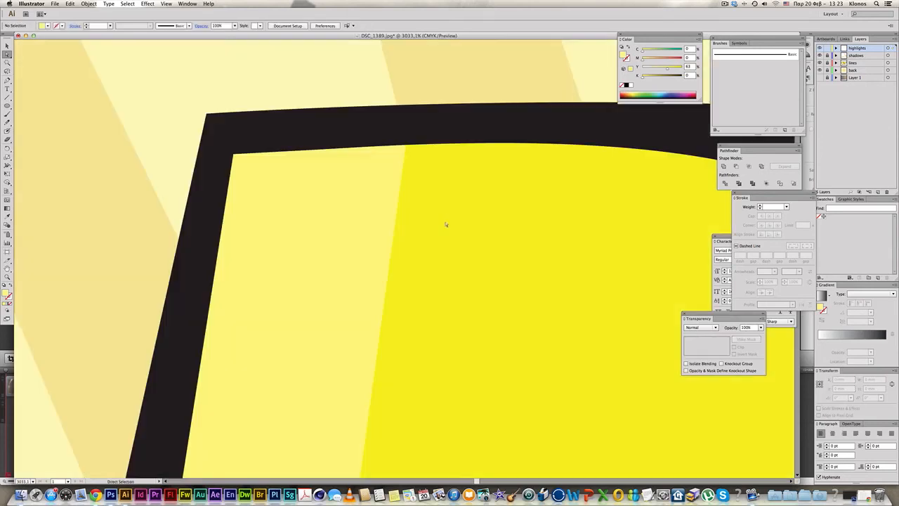
# Step: Select the face and both hand highlights and lighten their fill to 42% yellow
pyautogui.keyDown('alt'); pyautogui.keyDown('super'); pyautogui.click(449, 223); pyautogui.keyUp('super'); pyautogui.keyUp('alt')
pyautogui.keyDown('alt'); pyautogui.keyDown('super'); pyautogui.click(556, 281); pyautogui.keyUp('super'); pyautogui.keyUp('alt')
pyautogui.keyDown('alt'); pyautogui.keyDown('super'); pyautogui.click(556, 282); pyautogui.keyUp('super'); pyautogui.keyUp('alt')
pyautogui.keyDown('alt'); pyautogui.keyDown('super'); pyautogui.click(520, 302); pyautogui.keyUp('super'); pyautogui.keyUp('alt')
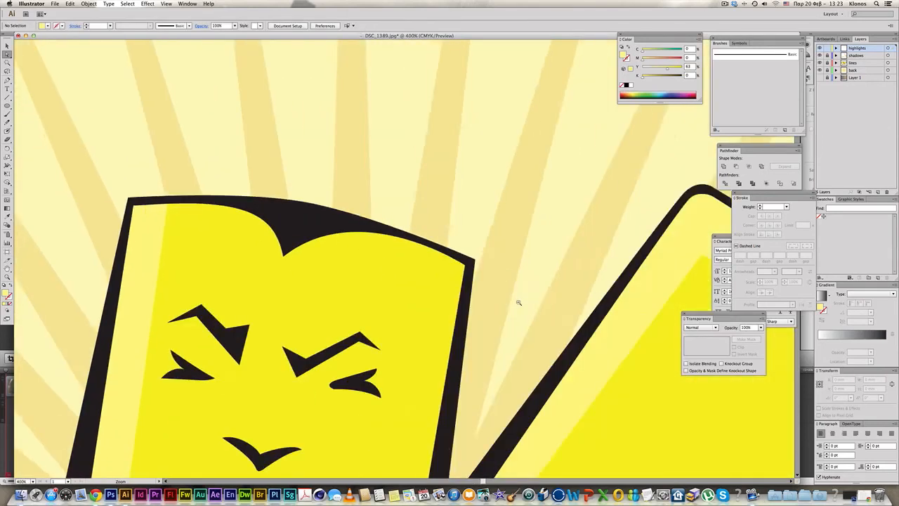
pyautogui.keyDown('alt'); pyautogui.keyDown('super'); pyautogui.click(519, 301); pyautogui.keyUp('super'); pyautogui.keyUp('alt')
pyautogui.keyDown('alt'); pyautogui.keyDown('super'); pyautogui.click(518, 302); pyautogui.keyUp('super'); pyautogui.keyUp('alt')
pyautogui.keyDown('alt'); pyautogui.keyDown('super'); pyautogui.click(484, 302); pyautogui.keyUp('super'); pyautogui.keyUp('alt')
pyautogui.moveTo(385, 236); pyautogui.dragTo(571, 196)
pyautogui.click(538, 171)
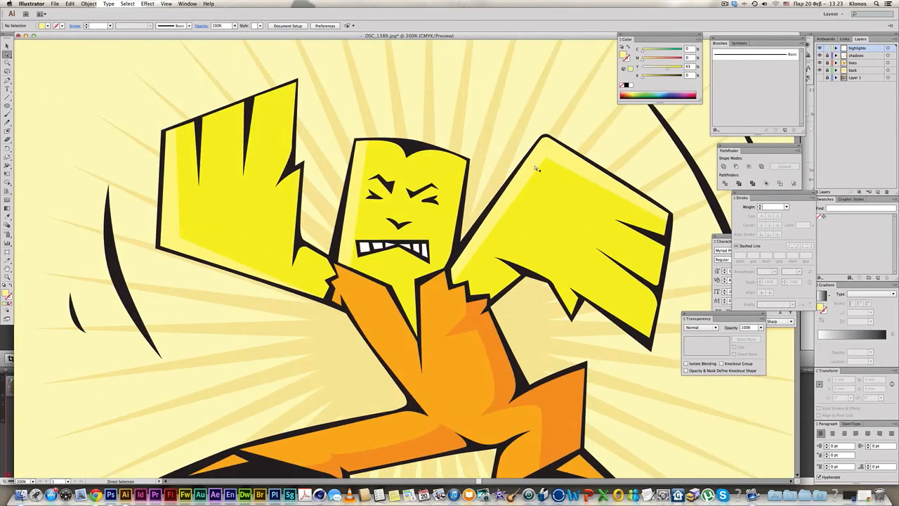
pyautogui.keyDown('shift'); pyautogui.click(355, 176); pyautogui.keyUp('shift')
pyautogui.keyDown('shift'); pyautogui.click(174, 212); pyautogui.keyUp('shift')
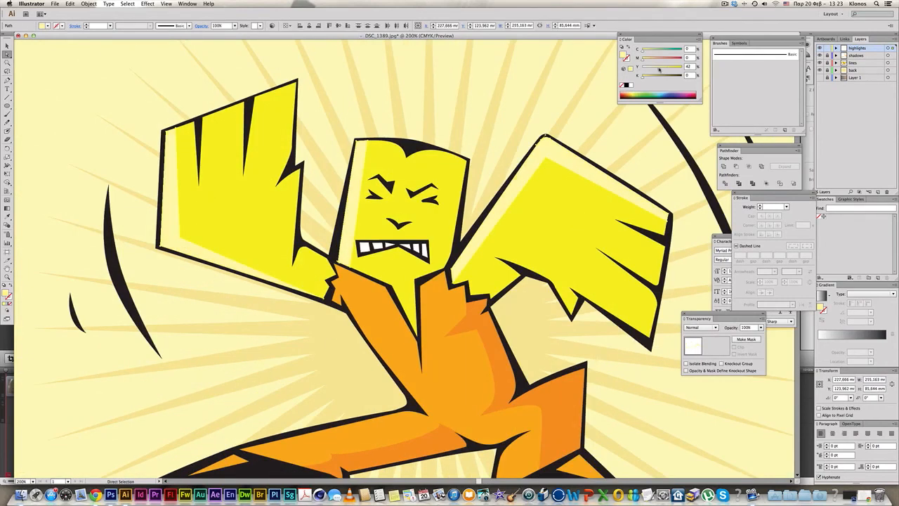
pyautogui.keyDown('alt'); pyautogui.keyDown('super'); pyautogui.click(442, 163); pyautogui.keyUp('super'); pyautogui.keyUp('alt')
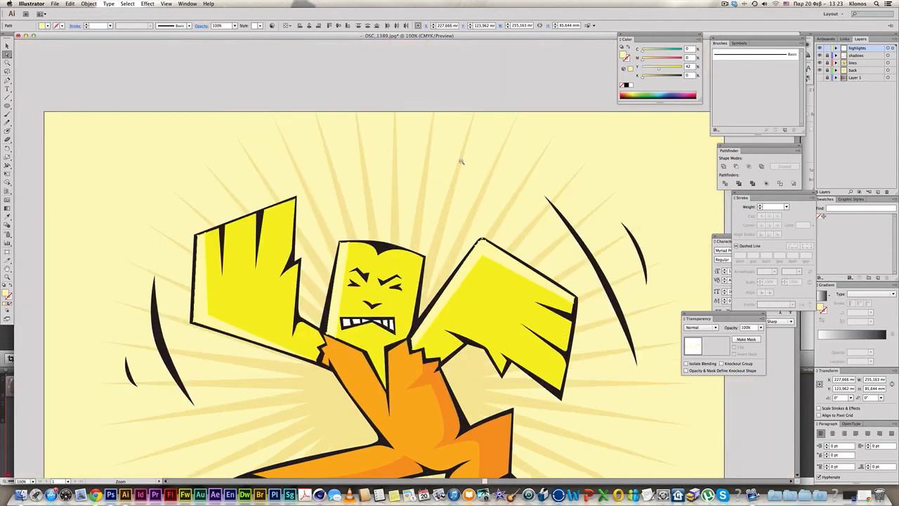
pyautogui.keyDown('alt'); pyautogui.keyDown('super'); pyautogui.click(461, 161); pyautogui.keyUp('super'); pyautogui.keyUp('alt')
pyautogui.moveTo(460, 211); pyautogui.dragTo(487, 119)
pyautogui.press('i')
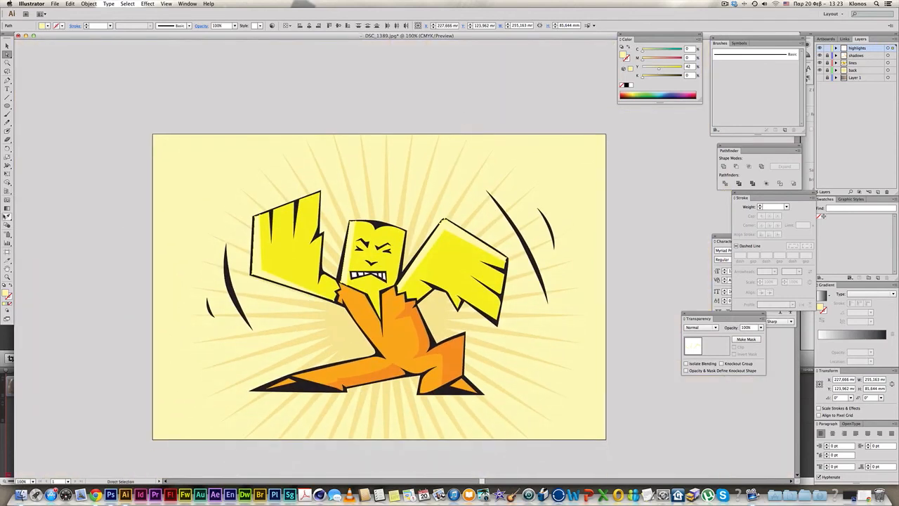
# Step: Select the two shoe highlights and recolour them from the light highlight yellow to dark grey with black at 72%
pyautogui.press('super+shift+a')
pyautogui.moveTo(427, 190); pyautogui.dragTo(424, 162)
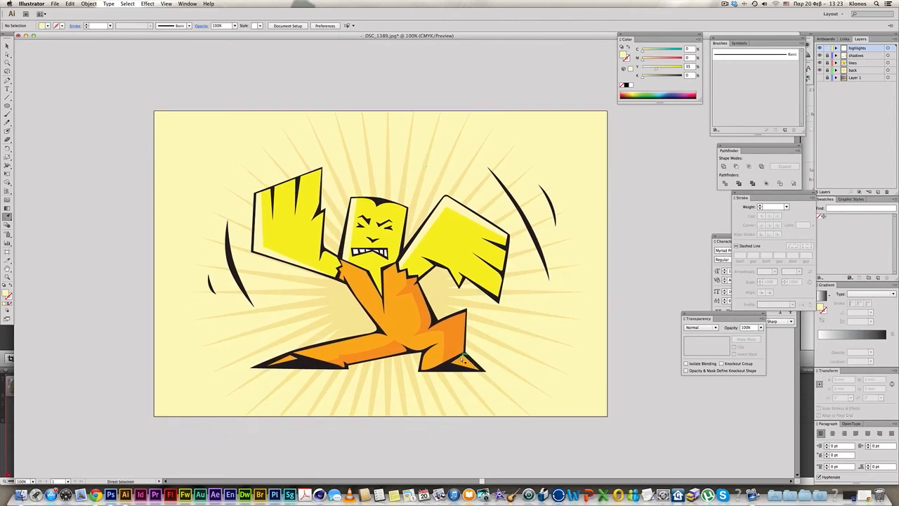
pyautogui.keyDown('super'); pyautogui.click(309, 363); pyautogui.keyUp('super')
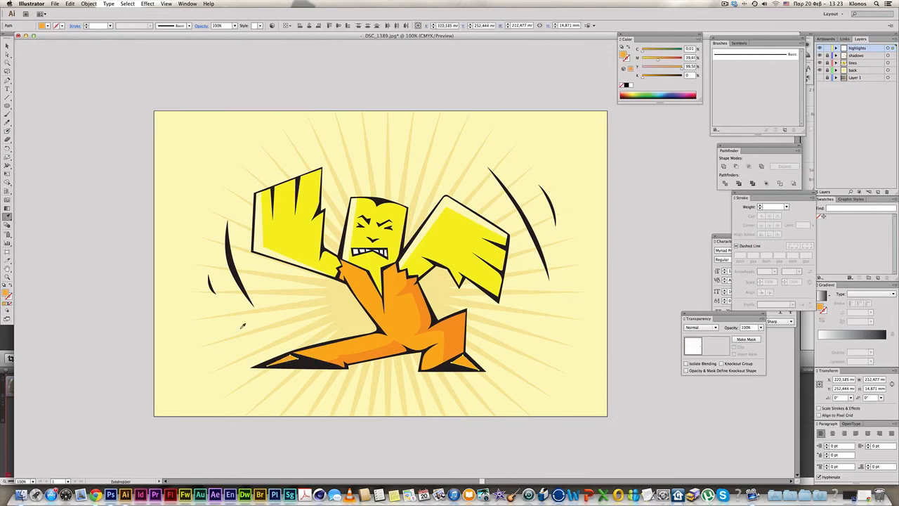
pyautogui.click(193, 303)
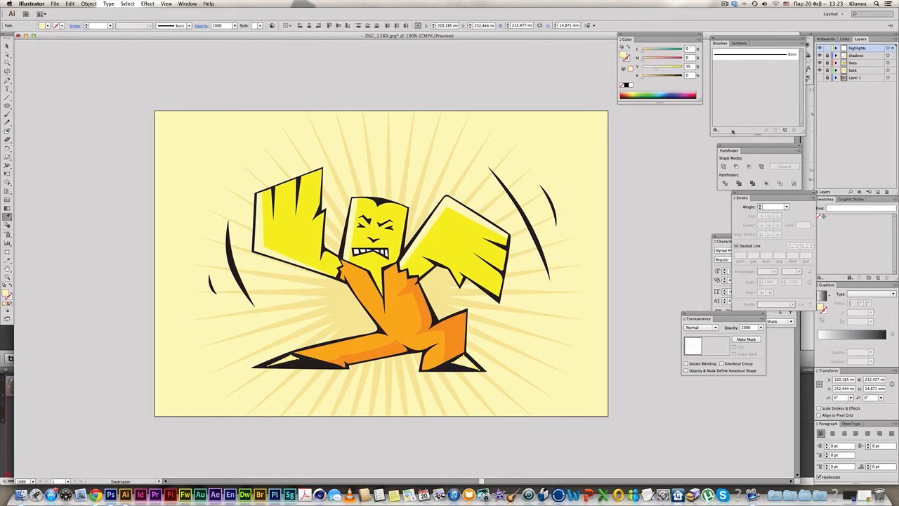
pyautogui.moveTo(655, 71)
pyautogui.mouseDown()
pyautogui.moveTo(641, 77)
pyautogui.moveTo(668, 77)
pyautogui.mouseUp()
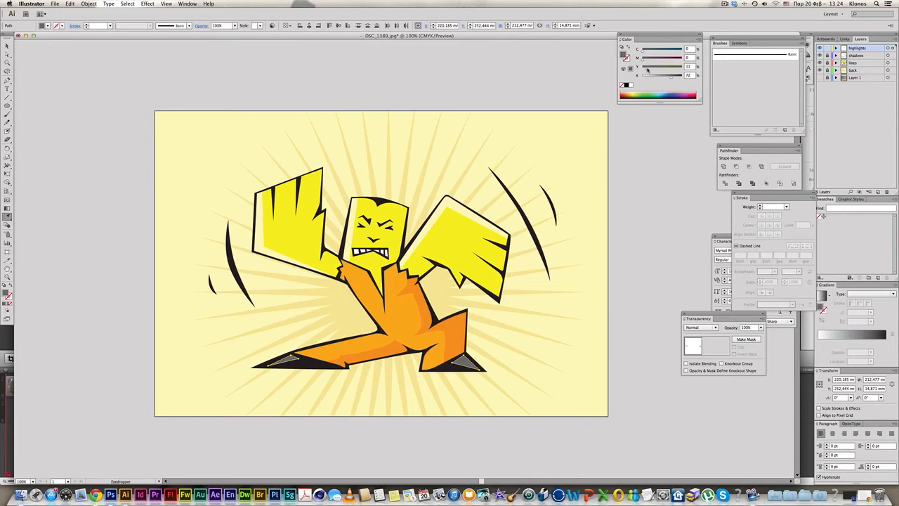
# Step: Reselect both shoe highlights, set their fill to 28% yellow and 86% black, and deselect them
pyautogui.click(625, 258)
pyautogui.press('i')
pyautogui.press('space')
pyautogui.keyDown('super'); pyautogui.click(465, 362); pyautogui.keyUp('super')
pyautogui.keyDown('shift'); pyautogui.keyDown('super'); pyautogui.click(288, 359); pyautogui.keyUp('super'); pyautogui.keyUp('shift')
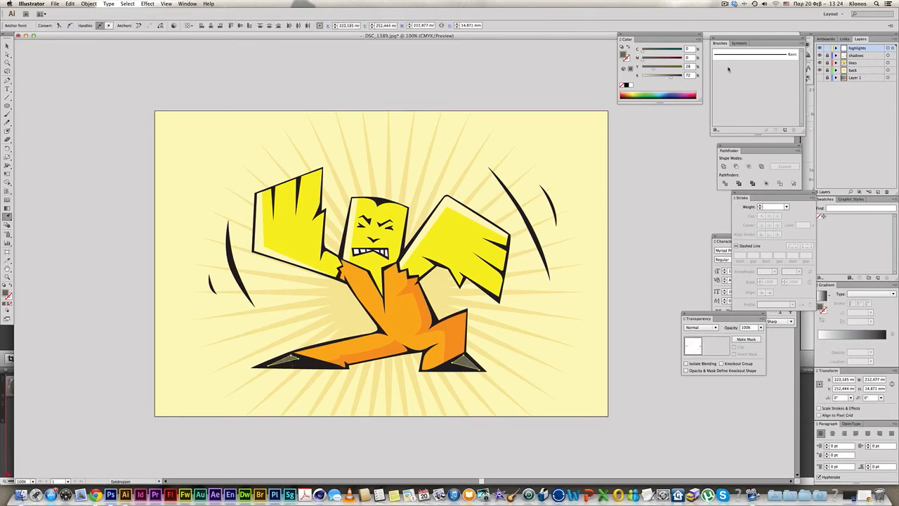
pyautogui.moveTo(672, 78); pyautogui.dragTo(678, 78)
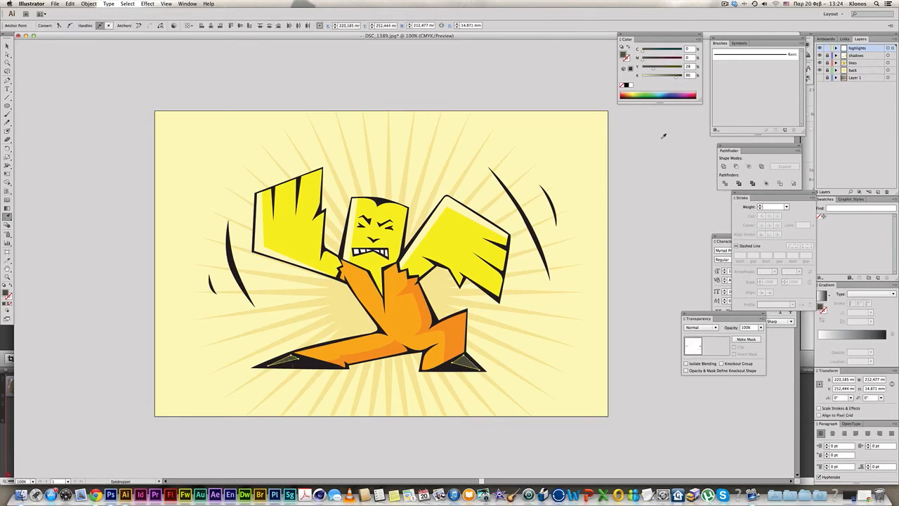
pyautogui.keyDown('super'); pyautogui.click(630, 215); pyautogui.keyUp('super')
pyautogui.moveTo(580, 222); pyautogui.dragTo(585, 220)
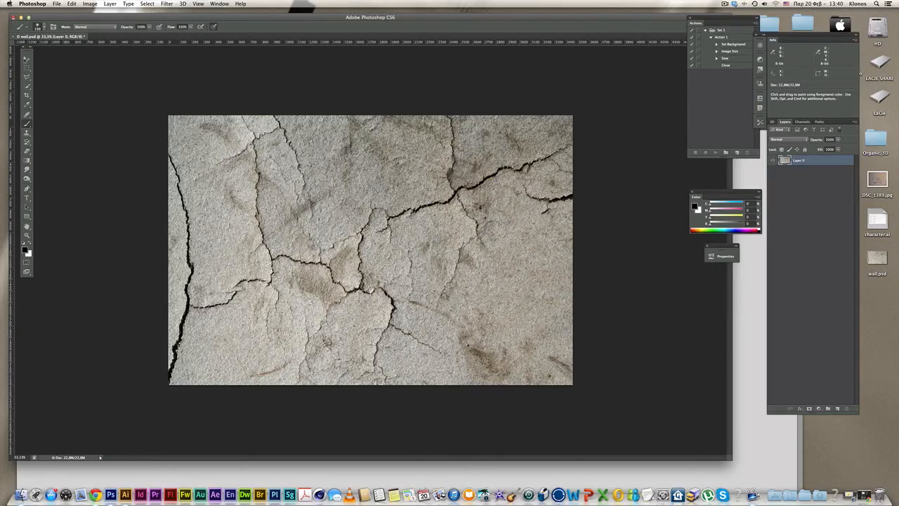
# Step: Copy all of the character artwork in Illustrator and paste it over the cracked wall image in Photoshop
pyautogui.press('v')
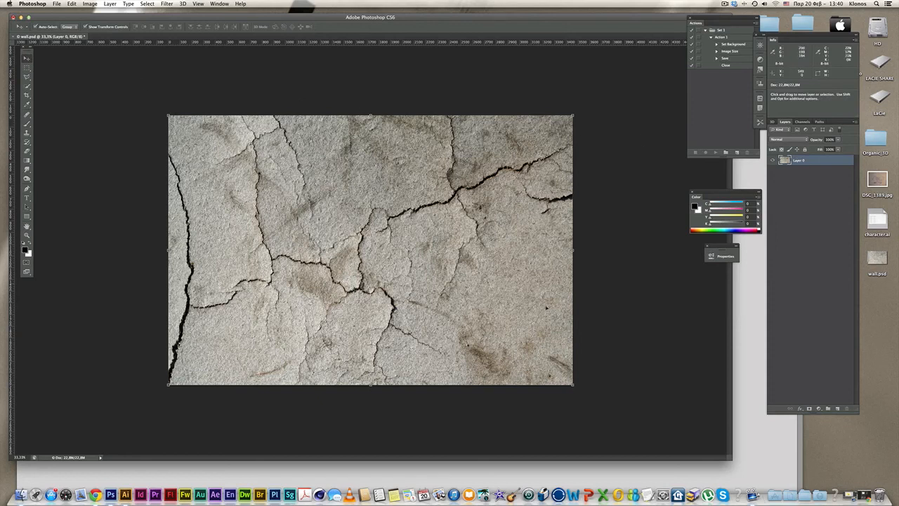
pyautogui.click(750, 441)
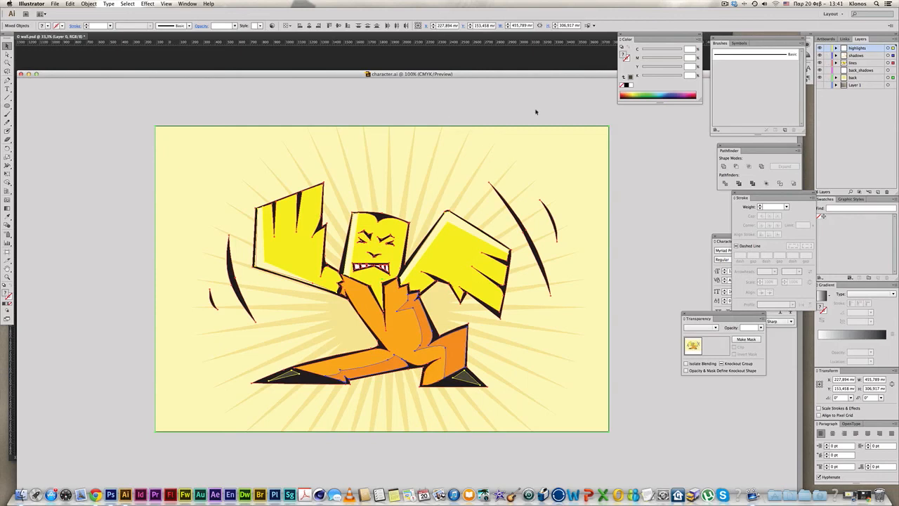
pyautogui.moveTo(112, 105); pyautogui.dragTo(639, 399)
pyautogui.press('super+Tab')
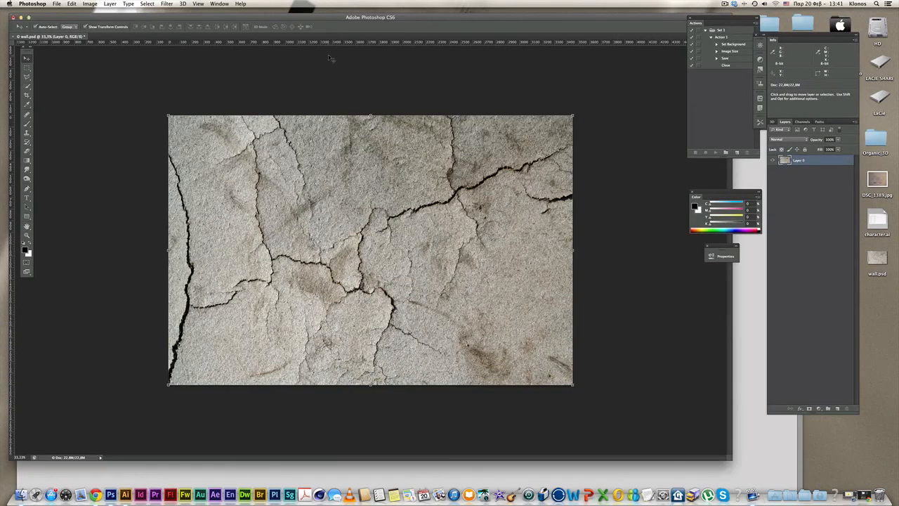
pyautogui.press('super+v')
pyautogui.press('Return')
# Step: Scale the pasted artwork proportionally to about 134% so it covers the canvas, apply the transform and save wall.psd
pyautogui.moveTo(525, 386); pyautogui.dragTo(582, 435)
pyautogui.moveTo(217, 115); pyautogui.dragTo(173, 77)
pyautogui.moveTo(207, 152); pyautogui.dragTo(203, 166)
pyautogui.moveTo(577, 93); pyautogui.dragTo(581, 90)
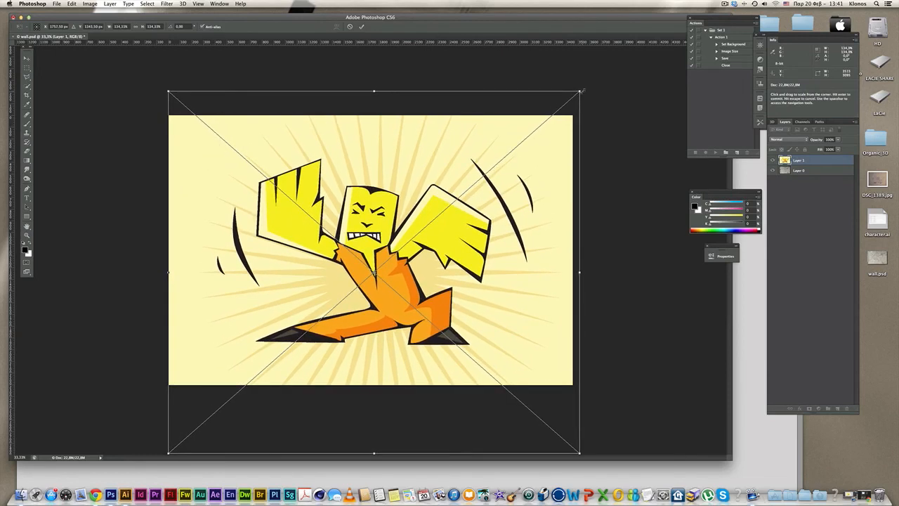
pyautogui.press('Return')
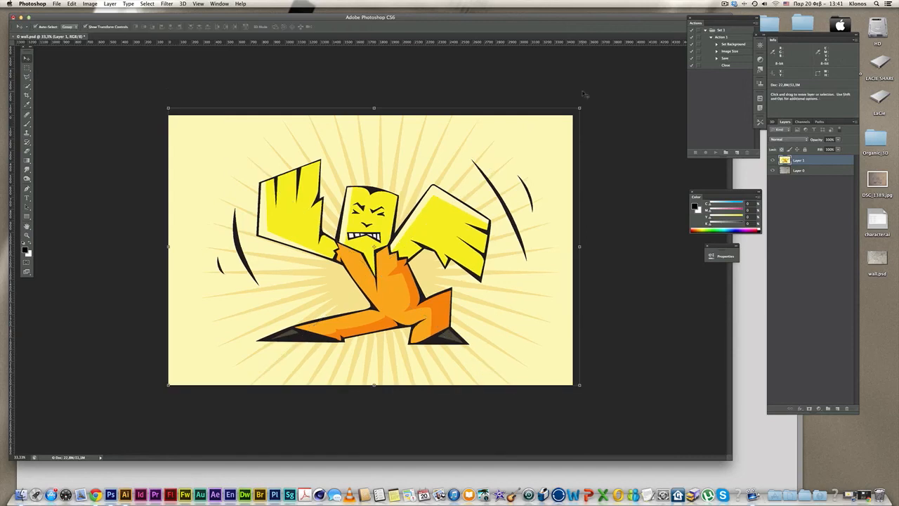
pyautogui.press('super+s')
# Step: Hide the artwork layer and desaturate the wall layer with Hue/Saturation at a saturation of -100
pyautogui.click(773, 161)
pyautogui.click(814, 173)
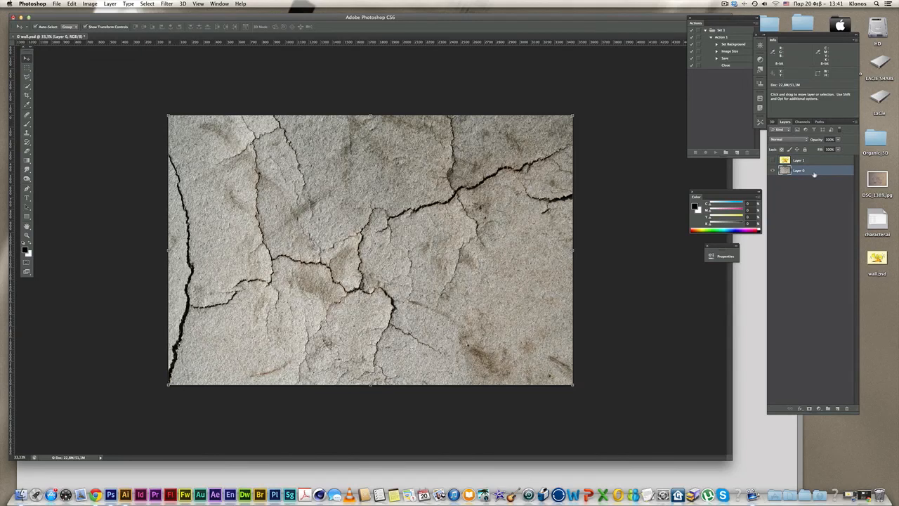
pyautogui.press('super+u')
pyautogui.moveTo(551, 398); pyautogui.dragTo(451, 399)
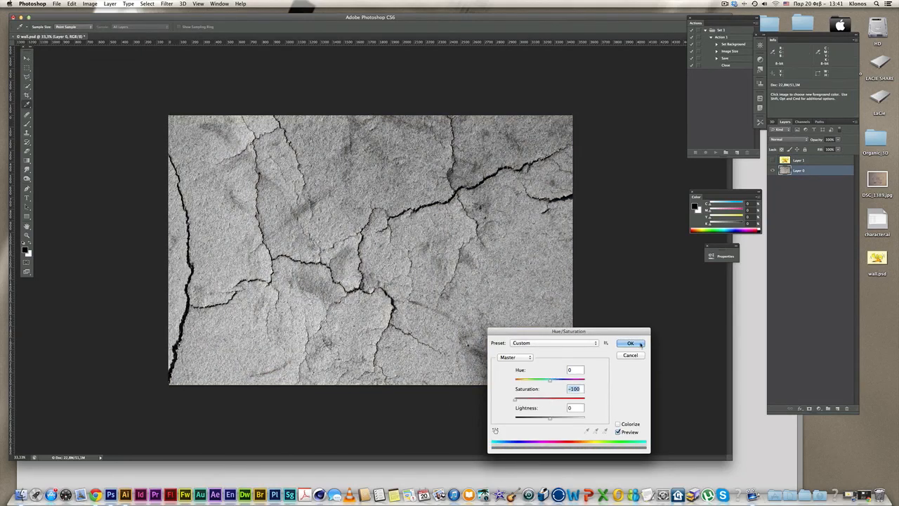
pyautogui.click(630, 343)
pyautogui.press('shift')
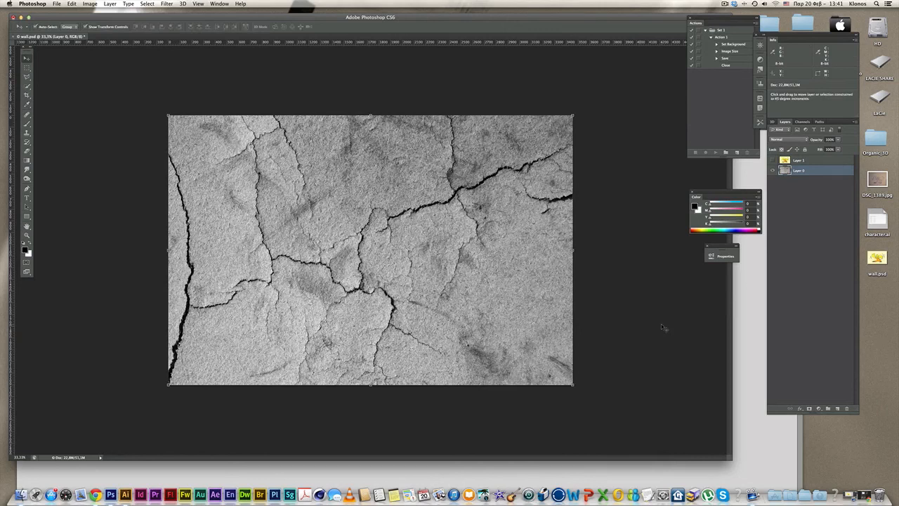
# Step: Save the greyscale wall as a separate Photoshop file named wall_map.psd on the Desktop
pyautogui.press('super+shift+s')
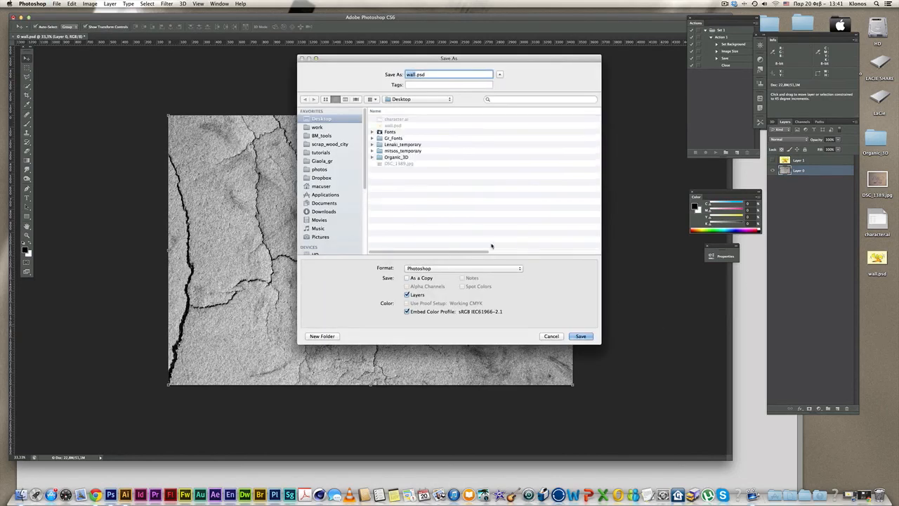
pyautogui.click(416, 74)
pyautogui.write('_ma')
pyautogui.write('sk')
pyautogui.press('Return')
pyautogui.press('Return')
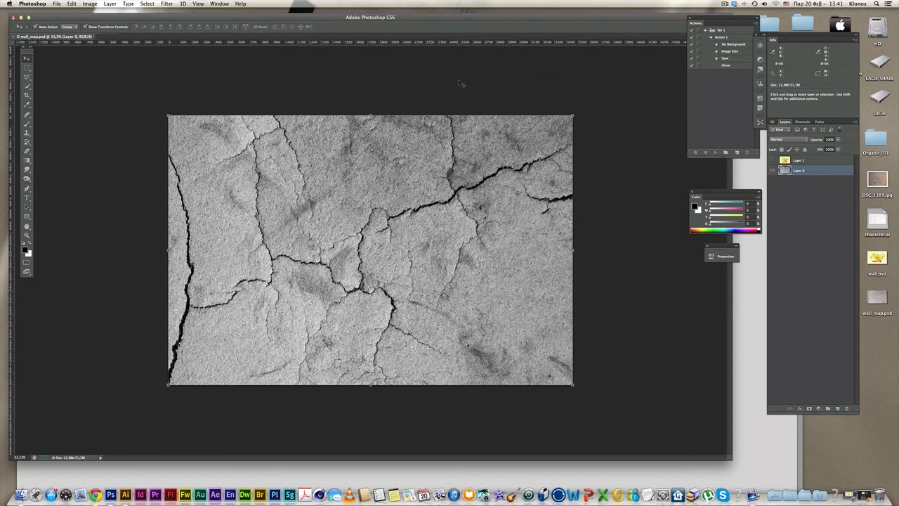
# Step: Close wall_map.psd and reopen wall.psd from the desktop in Photoshop
pyautogui.press('super+w')
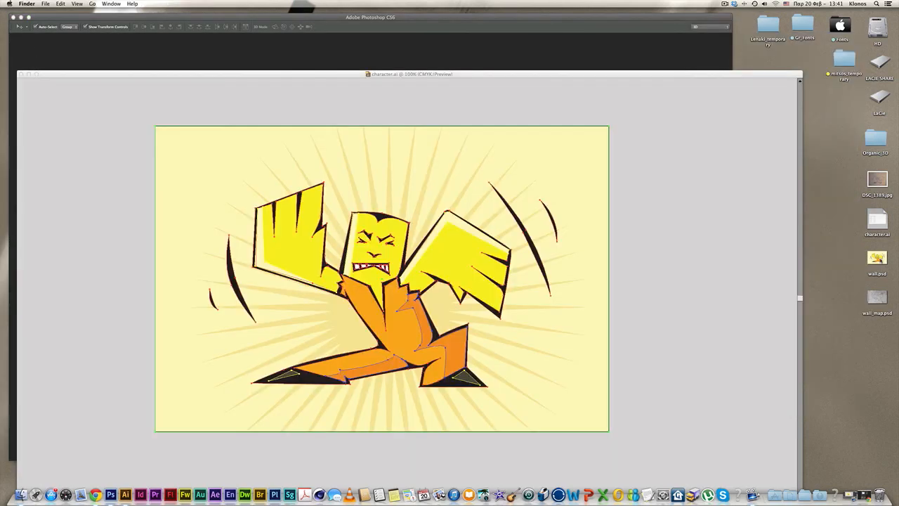
pyautogui.click(878, 258)
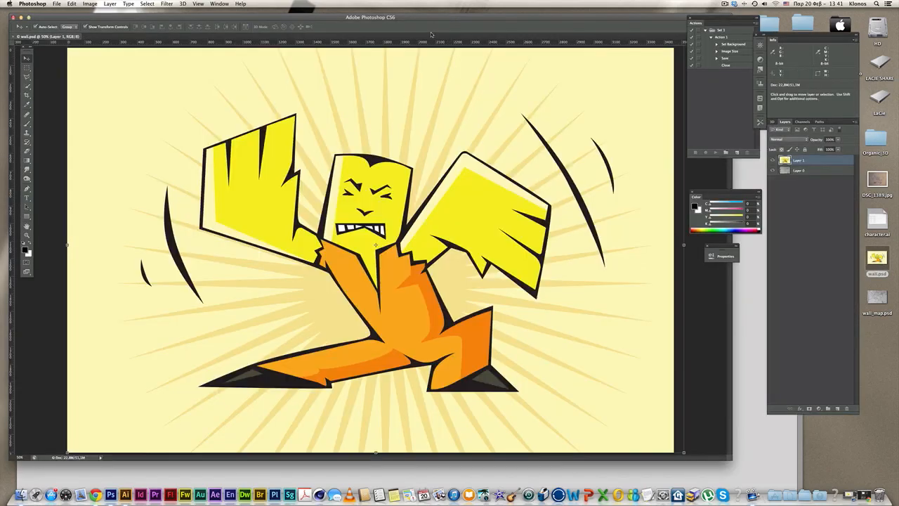
pyautogui.moveTo(427, 17); pyautogui.dragTo(444, 22)
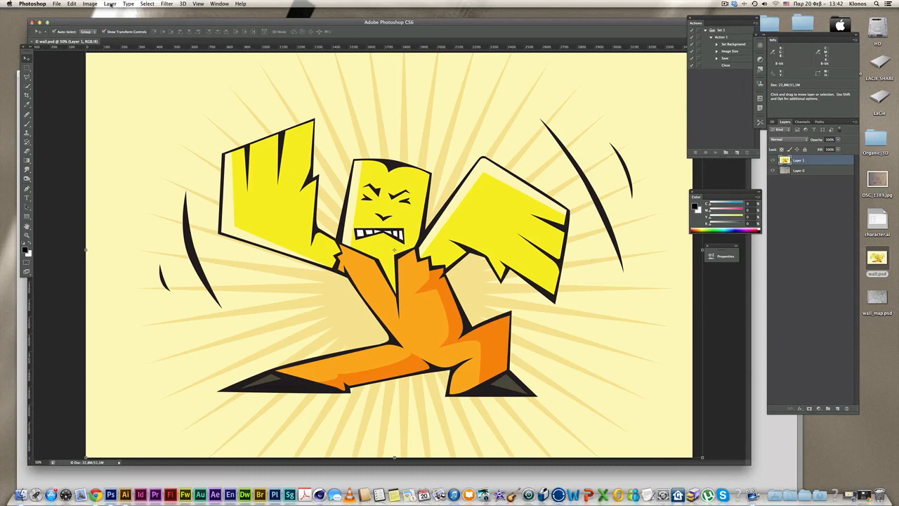
# Step: Apply the Displace filter to the artwork layer with horizontal and vertical scale 10, using wall_map.psd as the displacement map
pyautogui.click(169, 5)
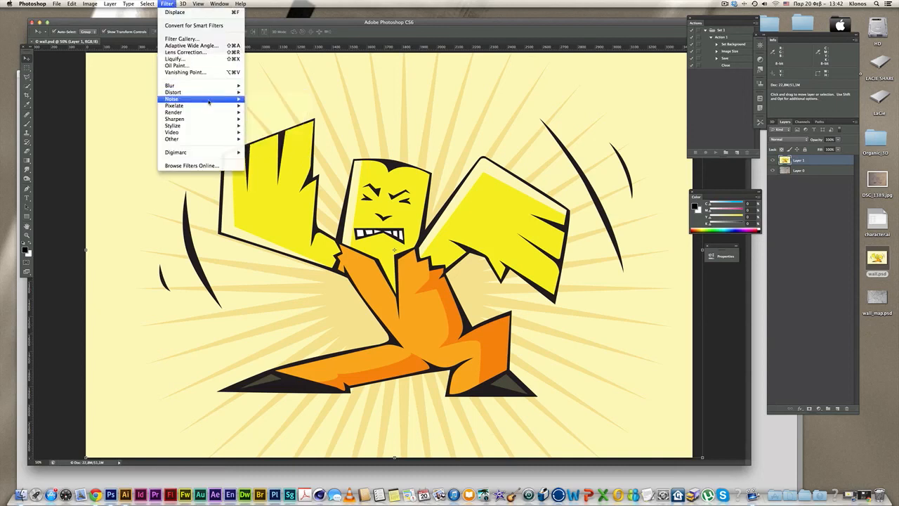
pyautogui.moveTo(210, 90)
pyautogui.click(262, 94)
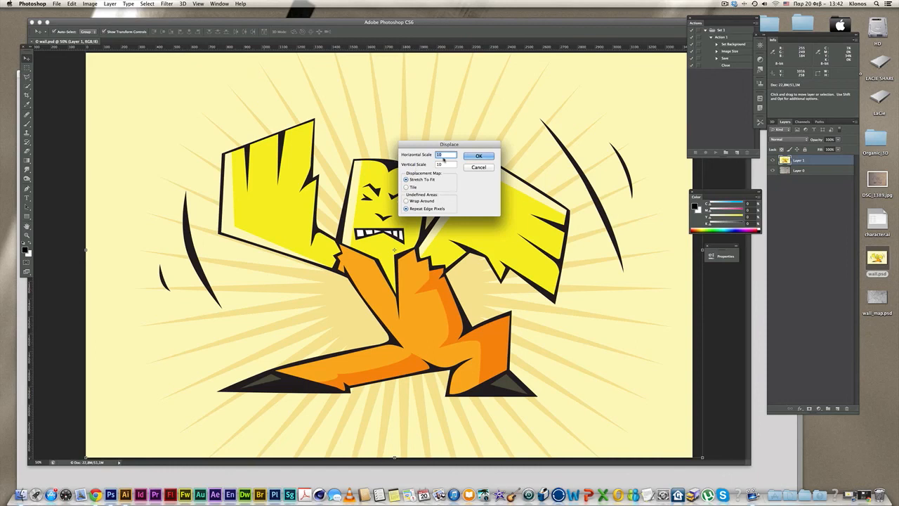
pyautogui.click(478, 157)
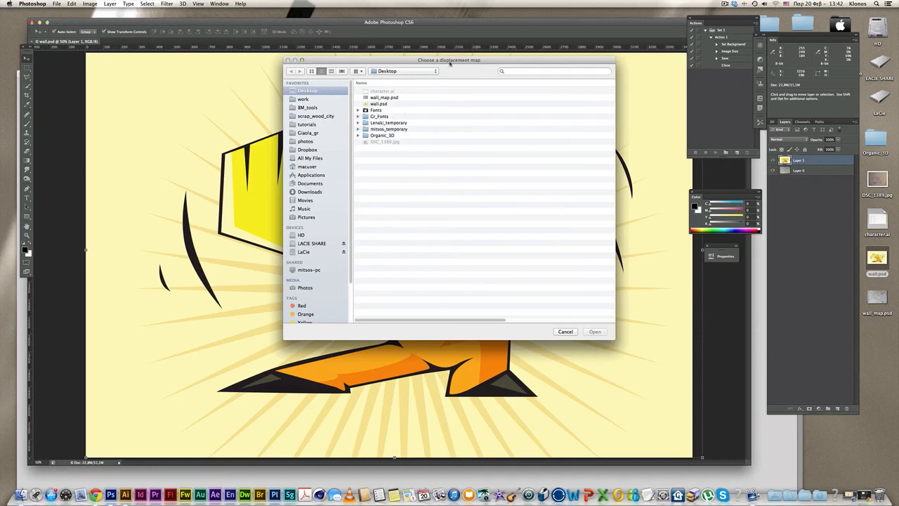
pyautogui.click(379, 98)
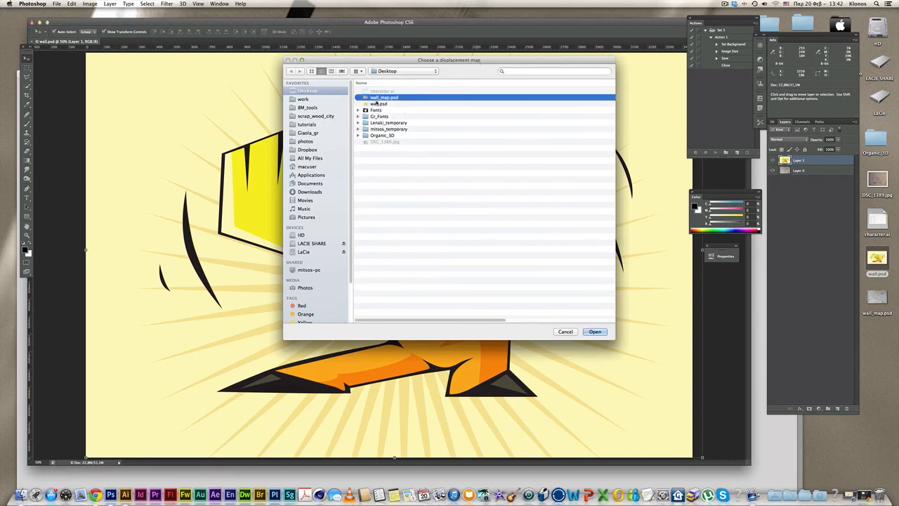
pyautogui.click(595, 331)
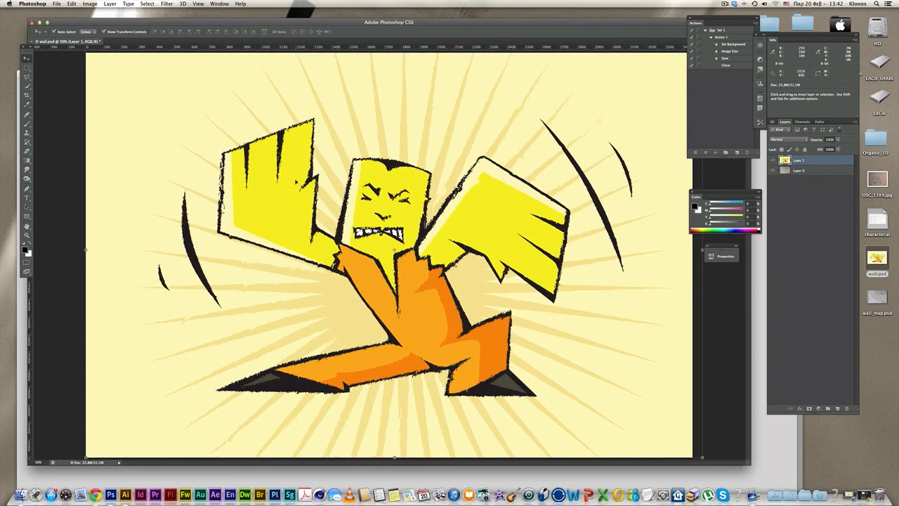
# Step: Set the artwork layer's blend mode to Linear Burn
pyautogui.click(779, 140)
pyautogui.click(810, 163)
pyautogui.click(799, 140)
pyautogui.click(792, 167)
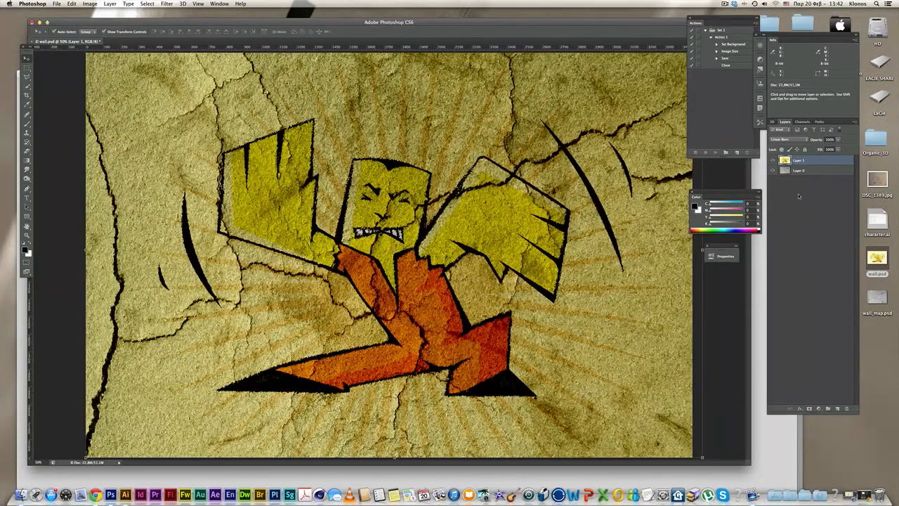
# Step: Add a new layer named "white", fill it with white, and place it beneath the wall layer
pyautogui.click(801, 172)
pyautogui.click(837, 408)
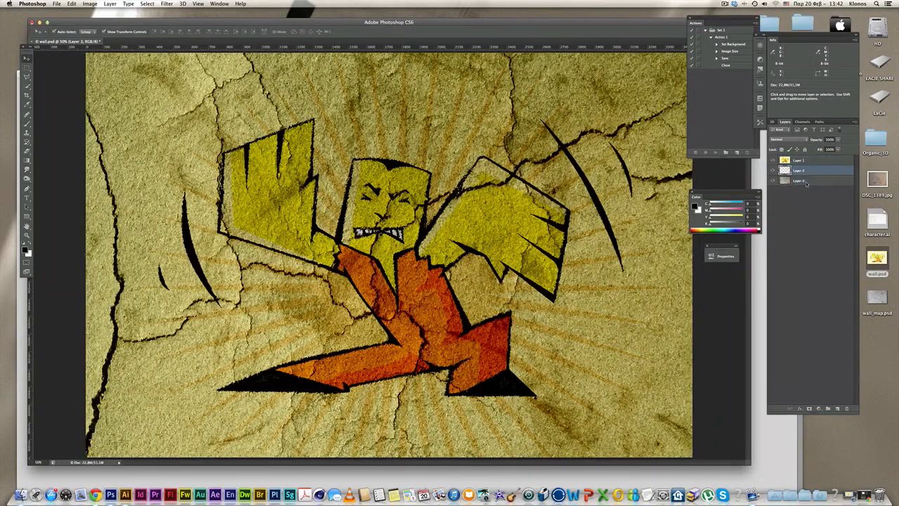
pyautogui.doubleClick(799, 170)
pyautogui.write('white')
pyautogui.press('Return')
pyautogui.press('super+BackSpace')
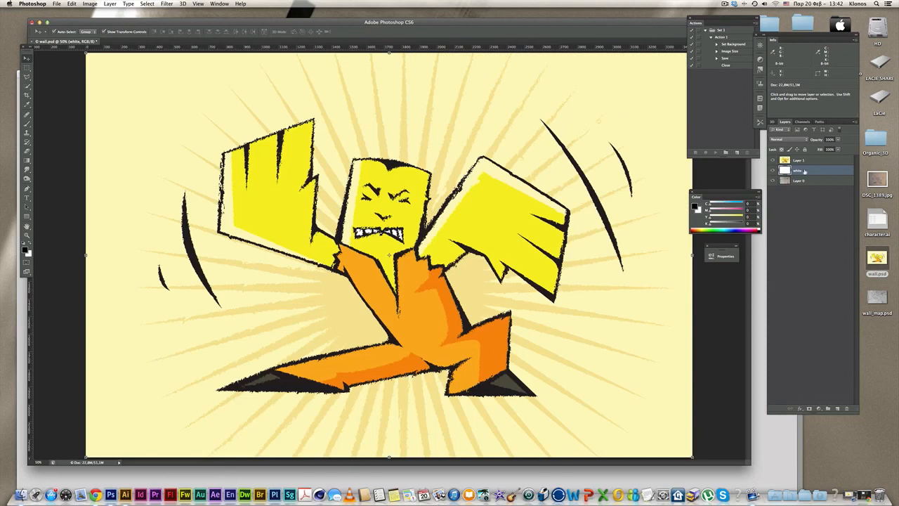
pyautogui.moveTo(804, 172); pyautogui.dragTo(803, 187)
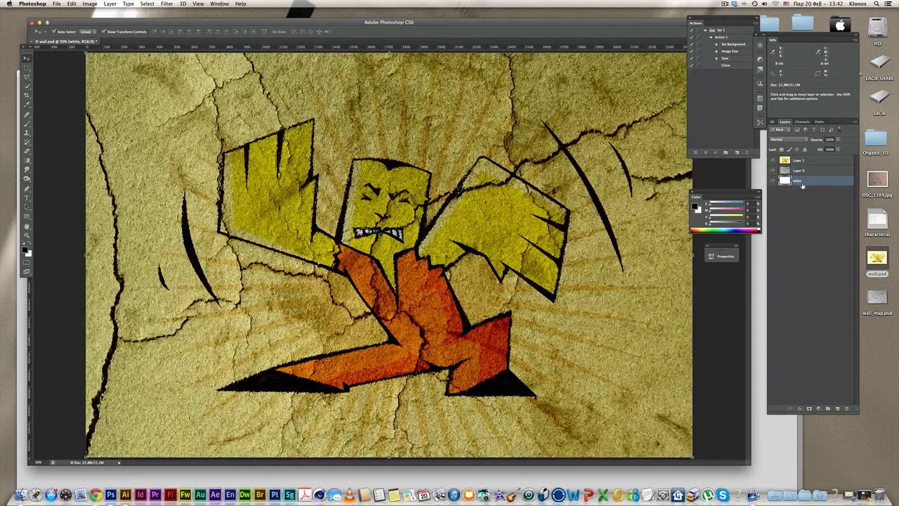
# Step: Lower the wall layer's opacity to about 60% to brighten the blended image
pyautogui.click(798, 171)
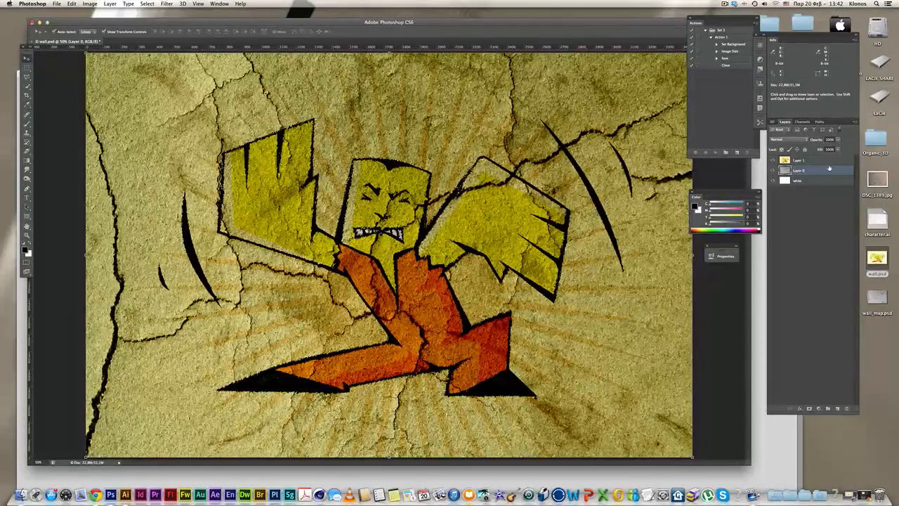
pyautogui.click(838, 139)
pyautogui.moveTo(836, 147); pyautogui.dragTo(827, 148)
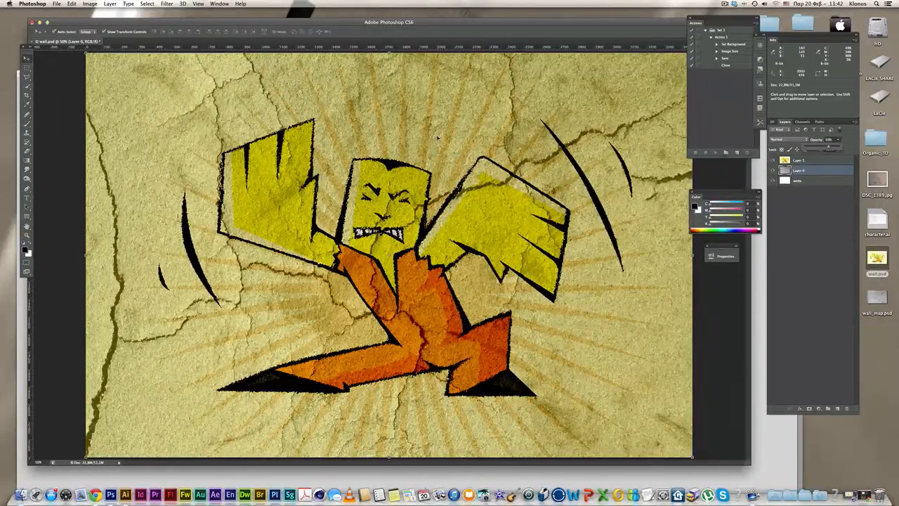
# Step: Switch to full-screen view, close the Actions and Color panels, and move the Properties panel off the artwork
pyautogui.press('f')
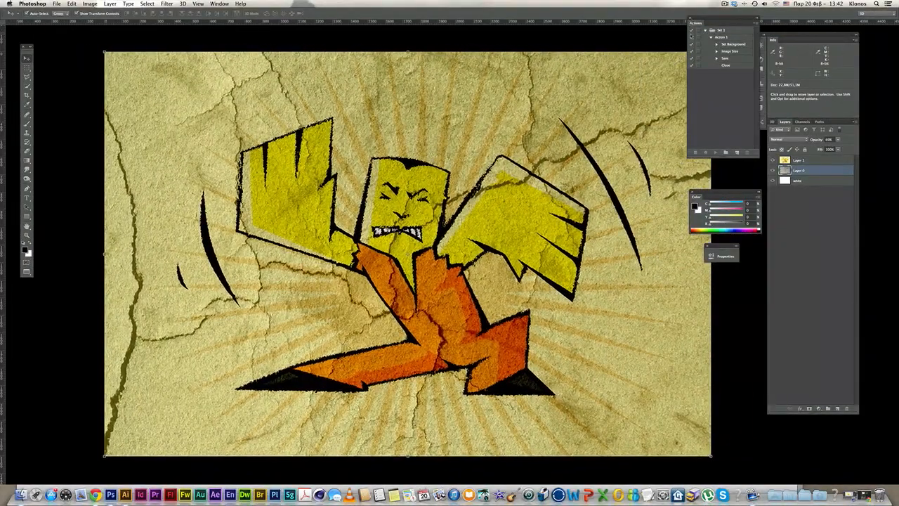
pyautogui.click(691, 20)
pyautogui.click(692, 192)
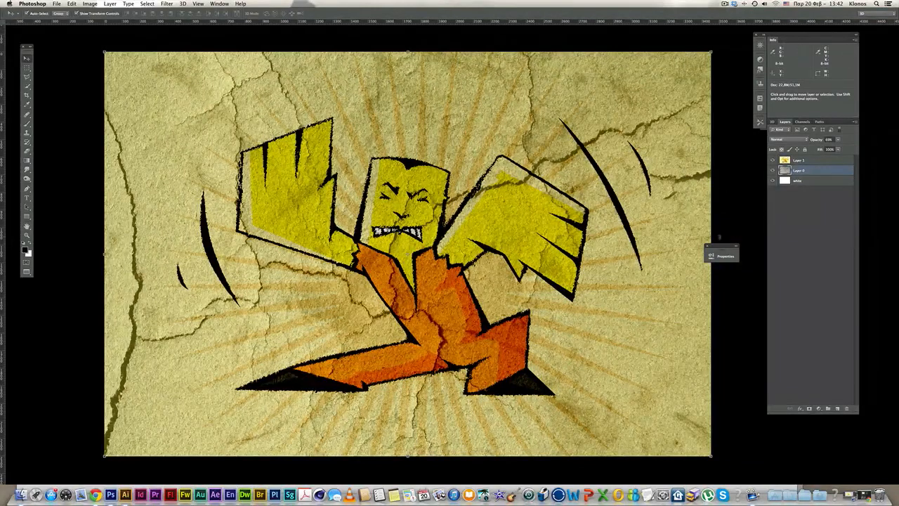
pyautogui.moveTo(719, 250); pyautogui.dragTo(748, 237)
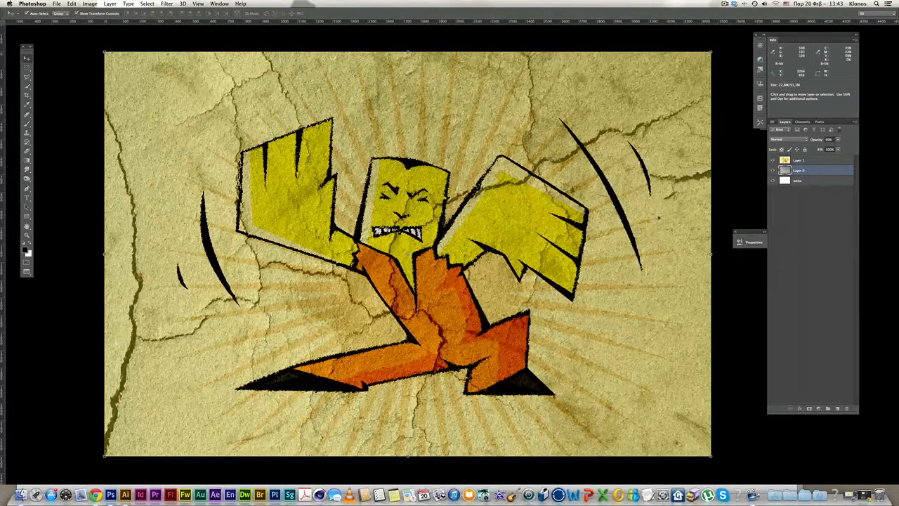